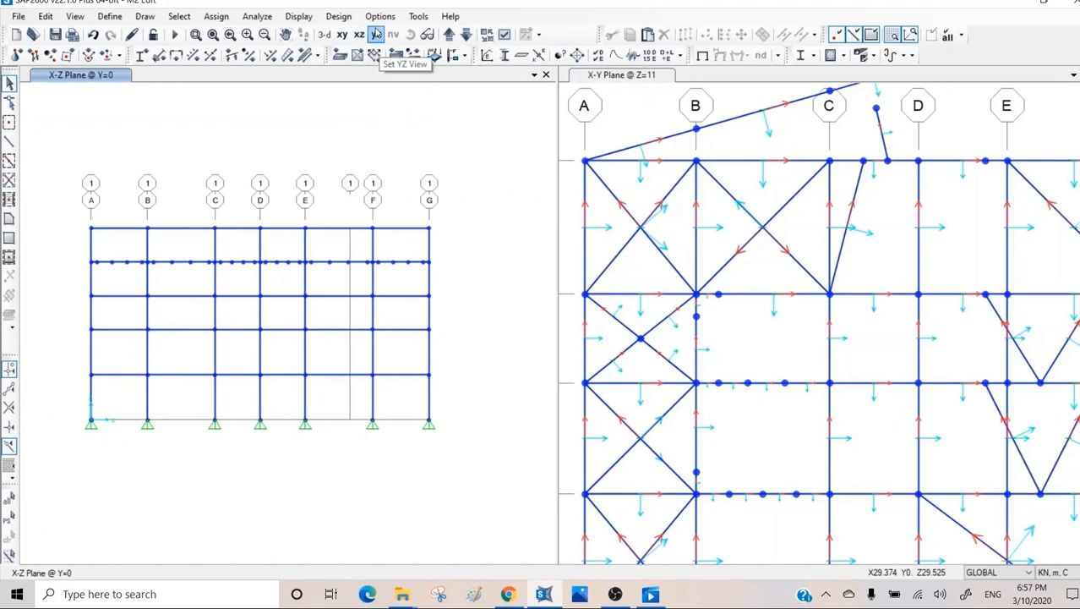
Show the Y-Z elevation at X=0, framed on the wall areas between grids 3 and 8.
left_click(450, 35)
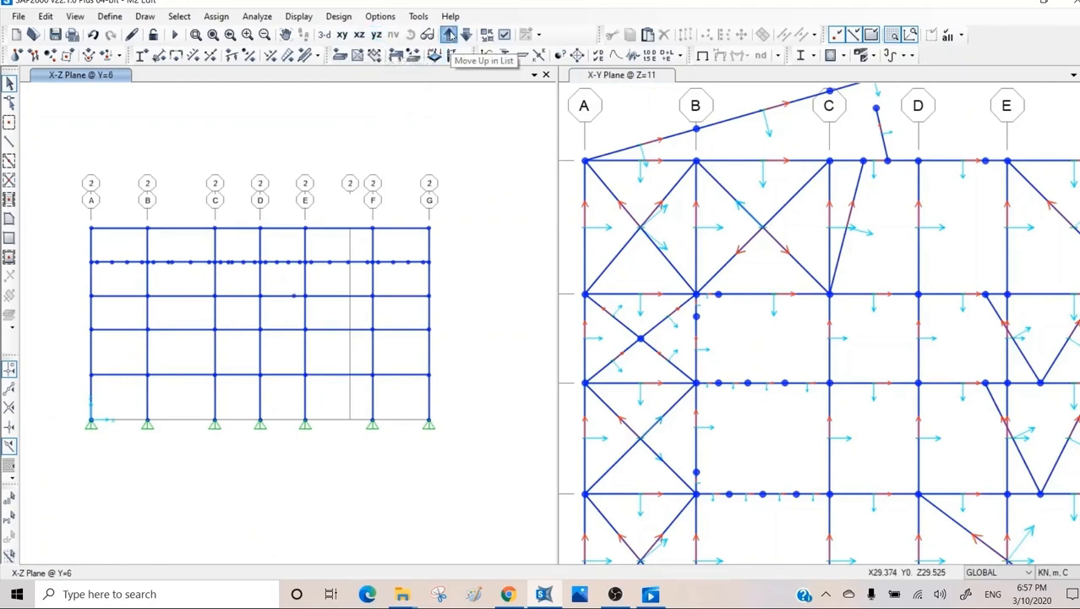
left_click(376, 35)
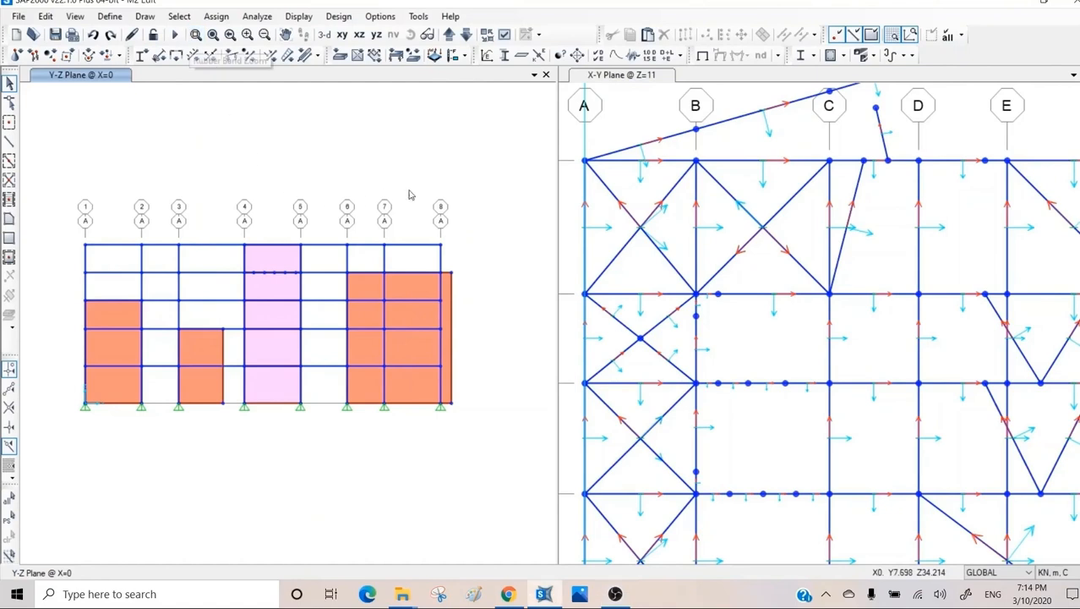
left_click(195, 34)
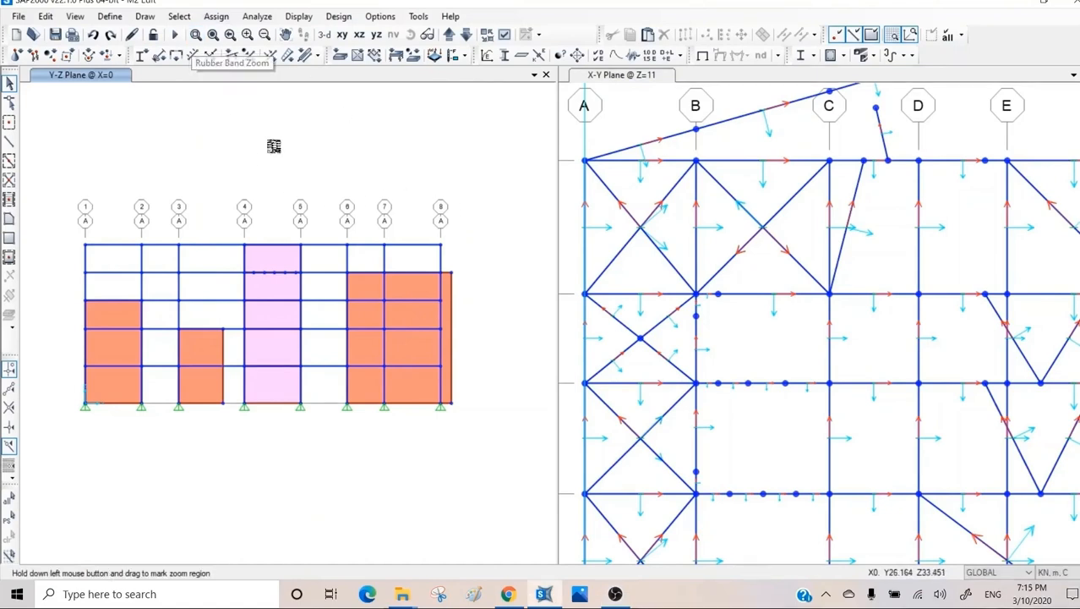
left_click_drag(474, 181, 167, 464)
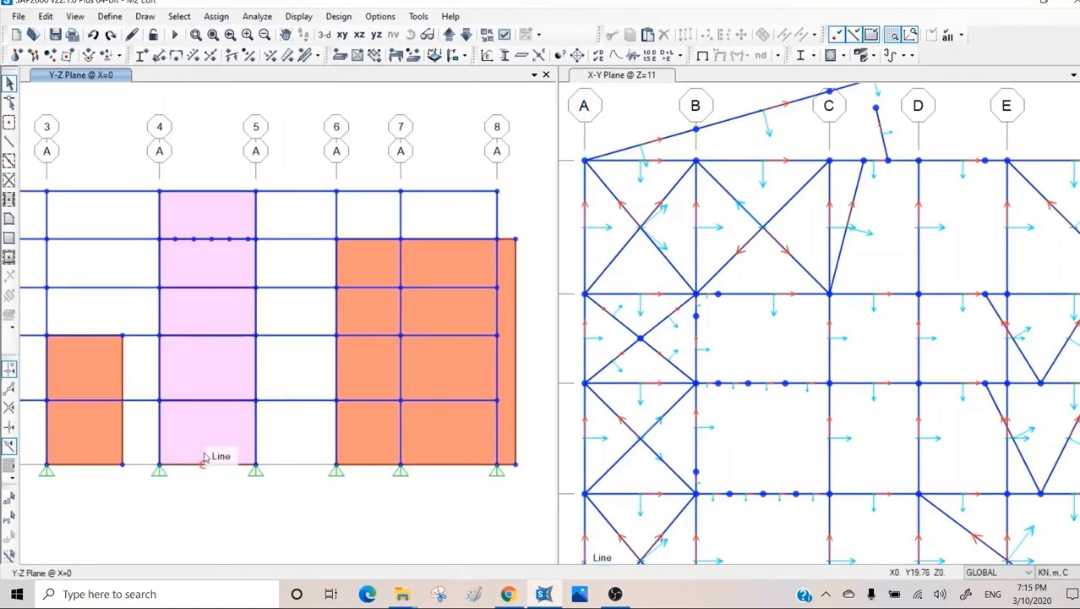
Start Divide Areas on the bottom-storey wall panel between grids 4 and 5, using division by number of objects.
left_click(215, 428)
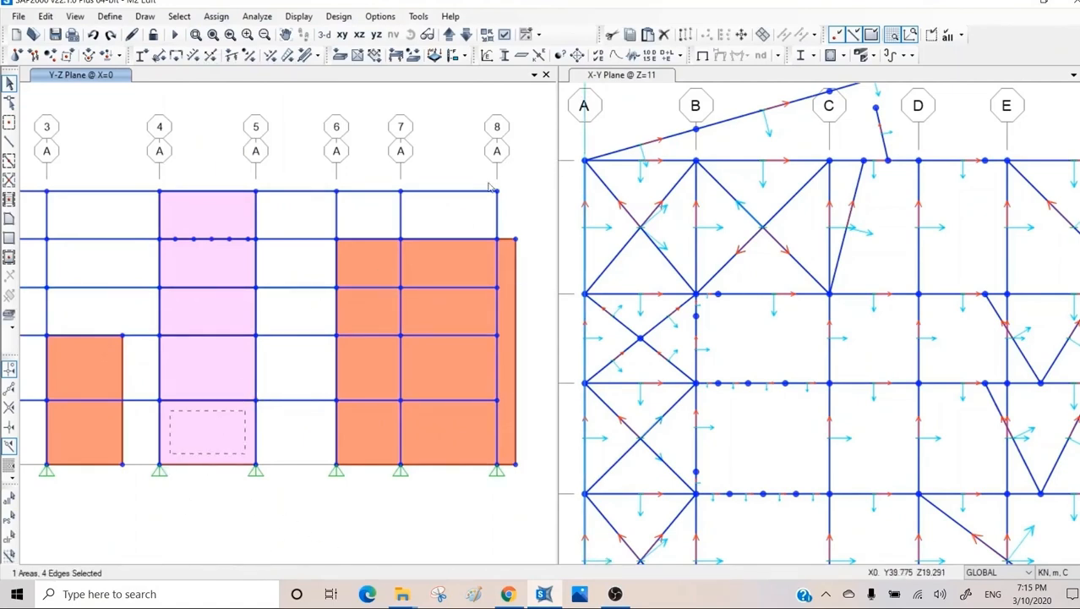
left_click(763, 34)
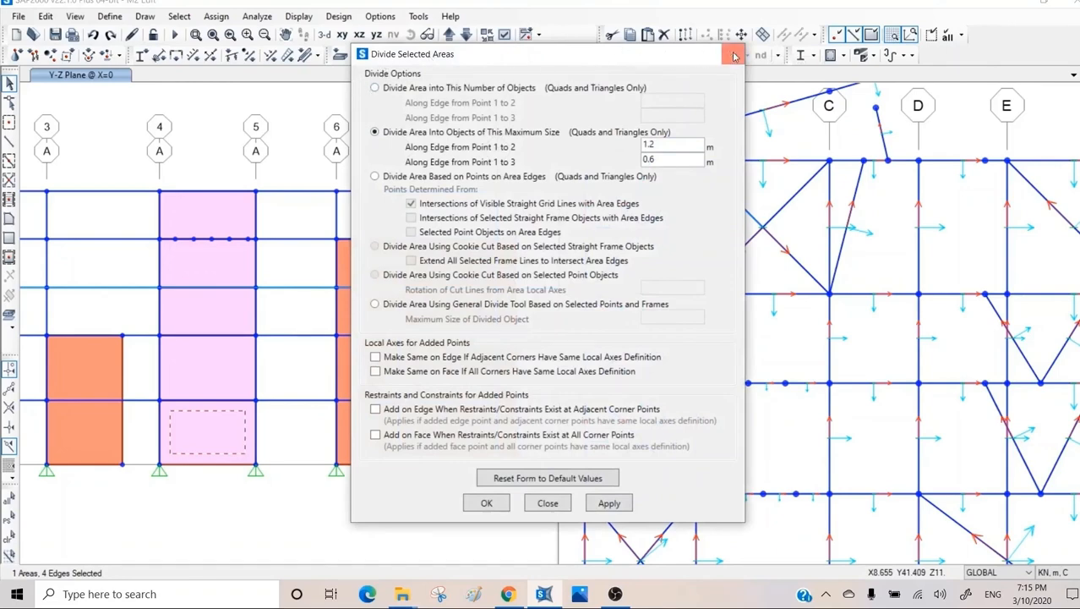
left_click(733, 56)
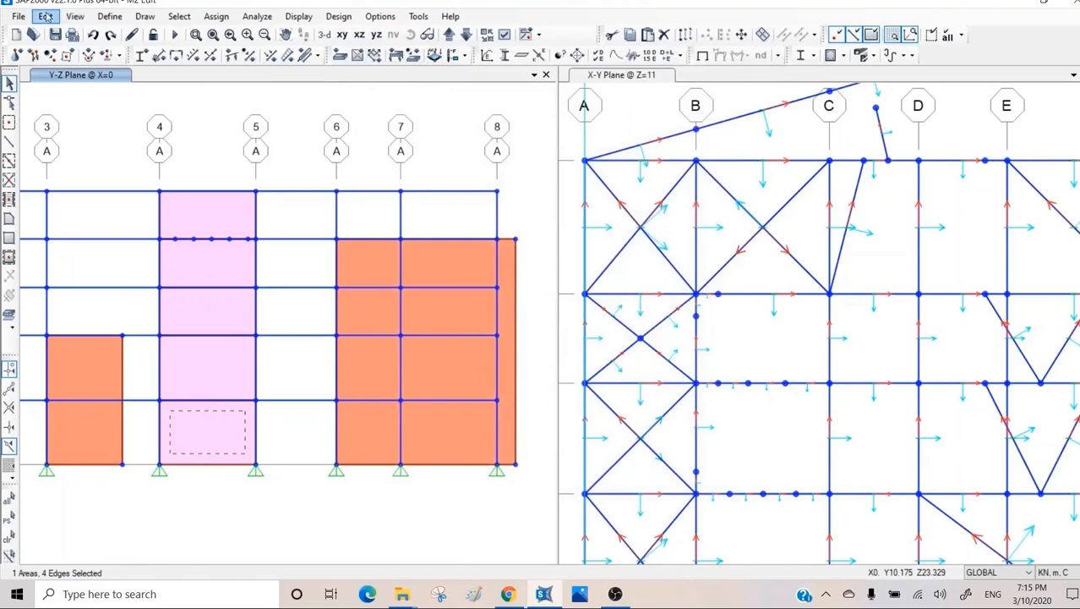
left_click(47, 16)
mouse_move(104, 294)
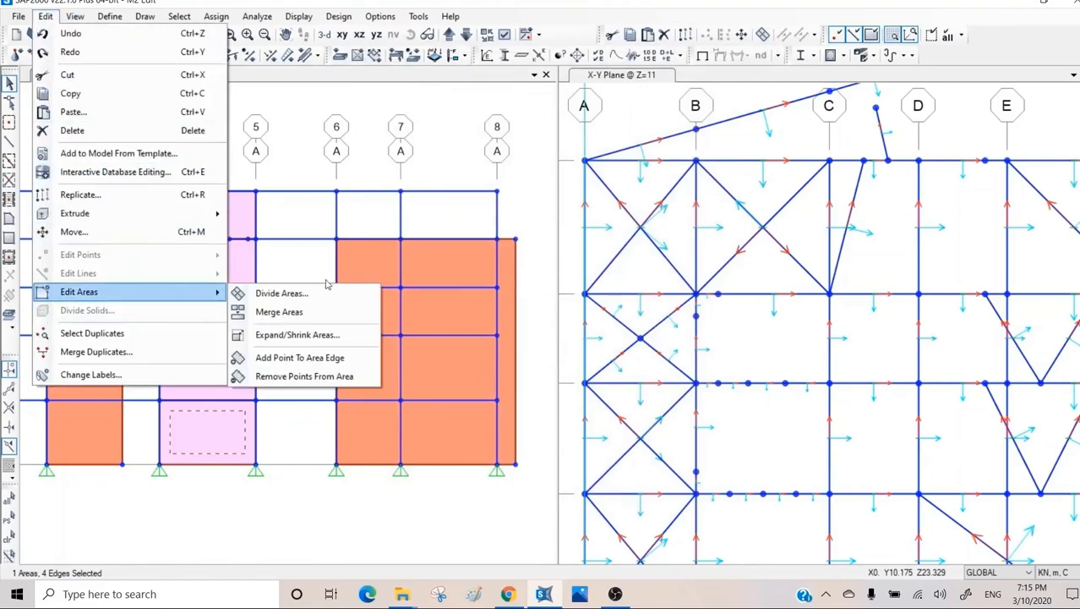
left_click(288, 293)
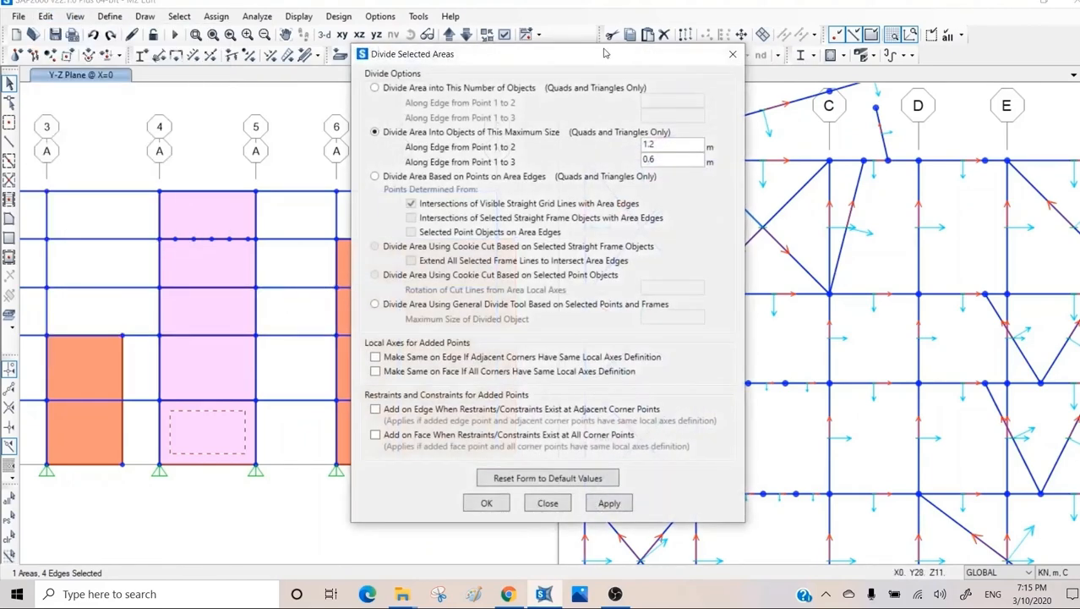
left_click_drag(604, 53, 884, 49)
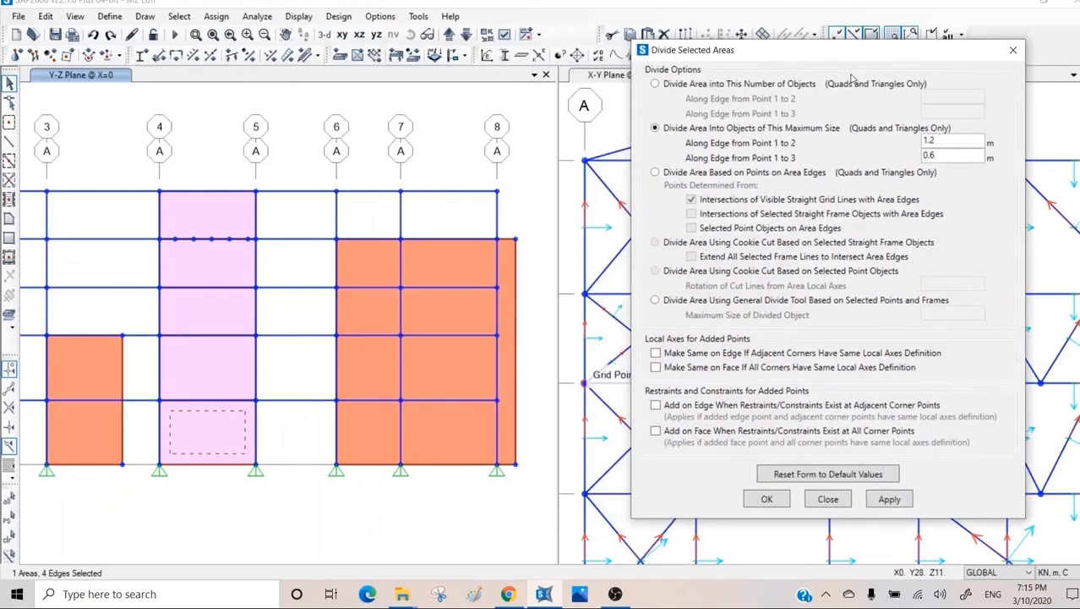
left_click(676, 84)
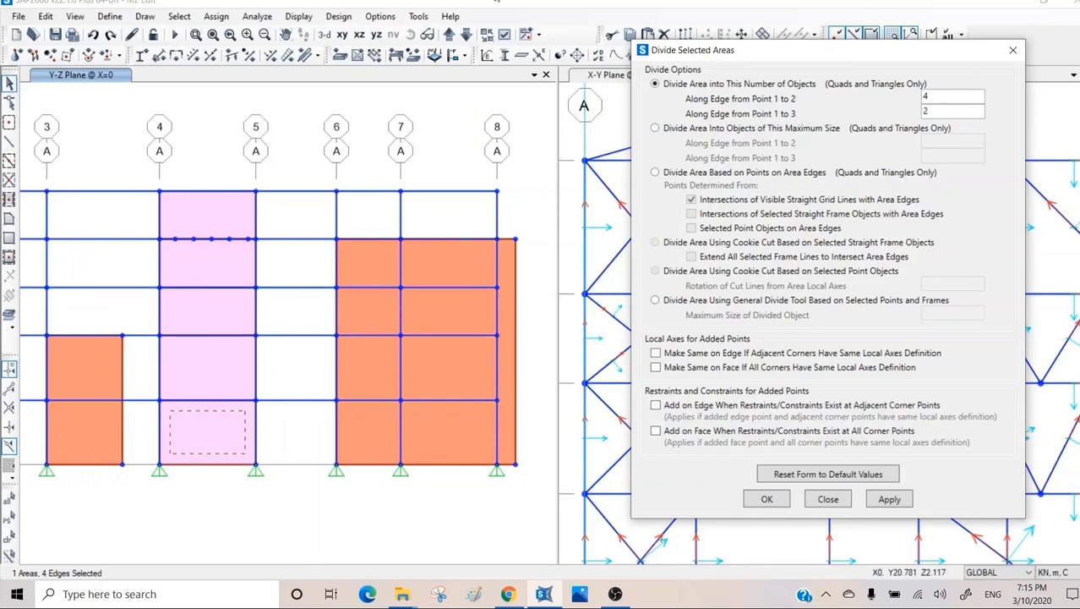
Display the area local axes in the elevation, and divide the selected bottom panel into 4 by 2 objects.
left_click(504, 34)
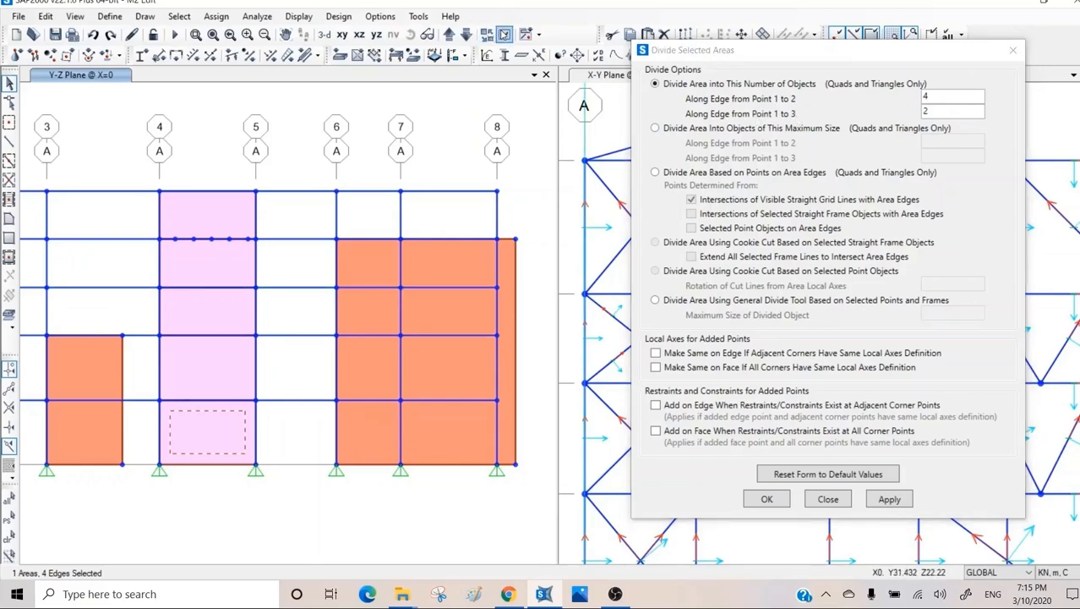
left_click(505, 35)
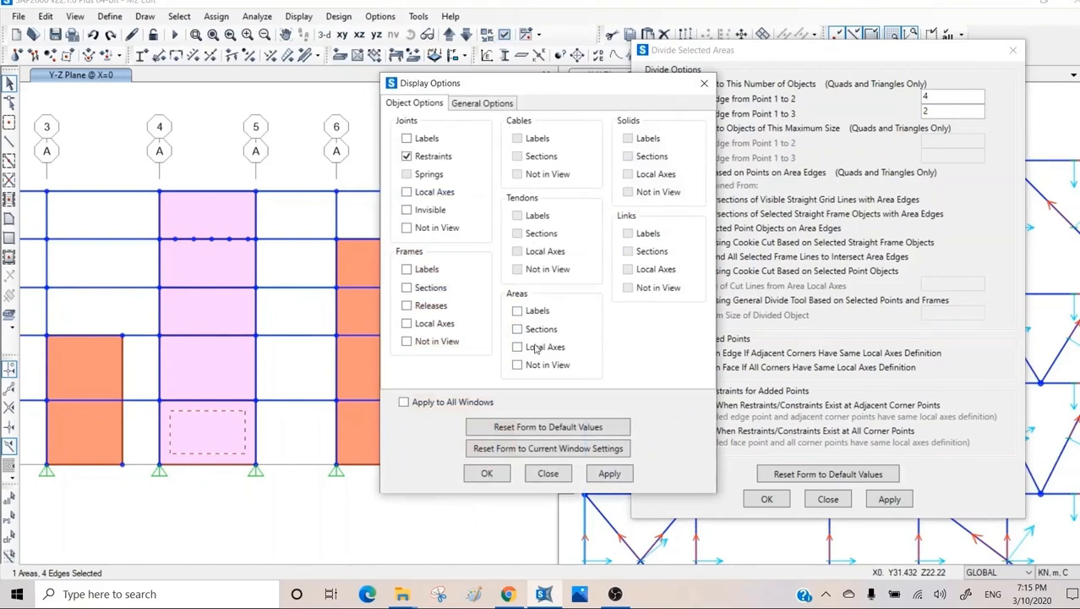
left_click(535, 352)
left_click(607, 473)
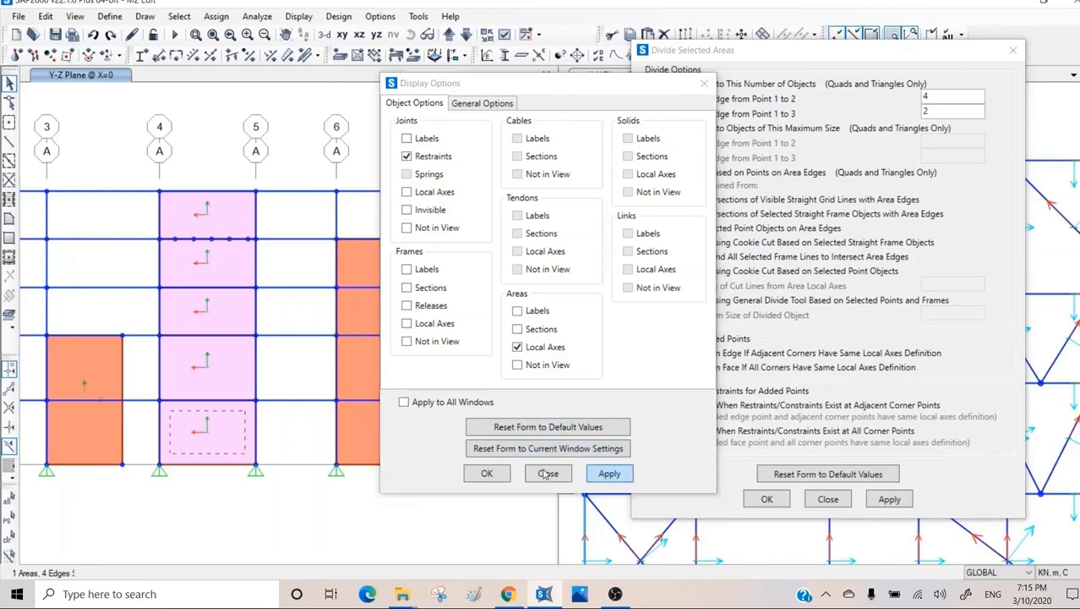
left_click(546, 474)
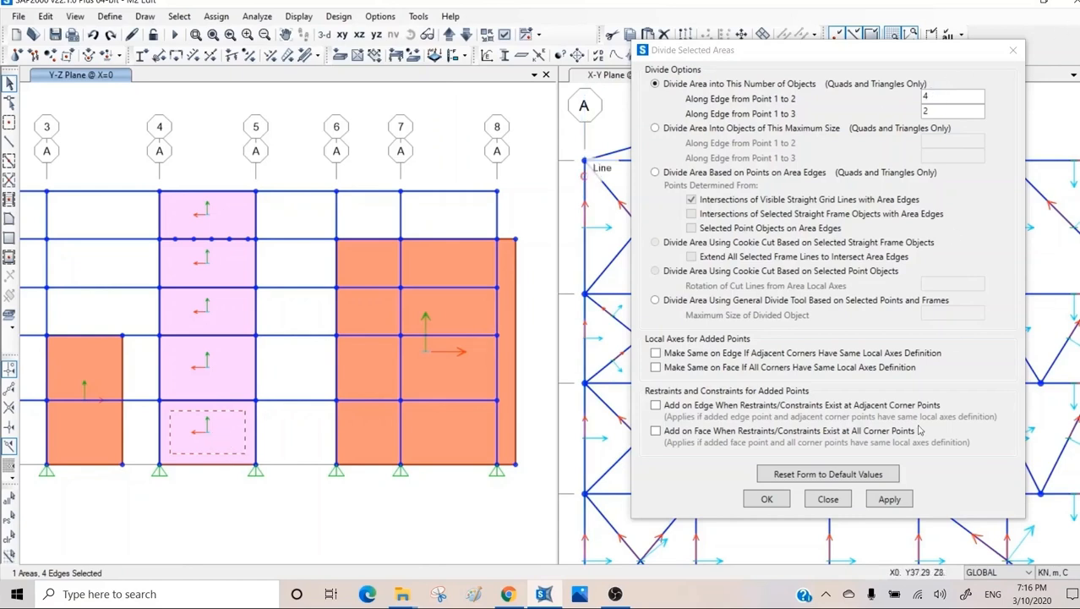
left_click(881, 500)
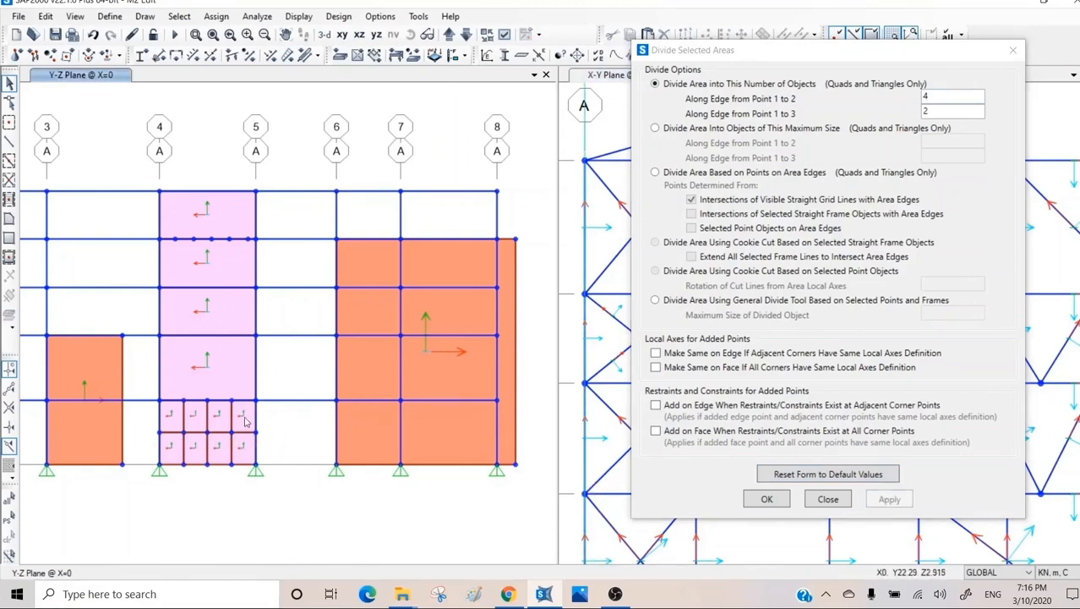
Divide the second-storey wall panel between grids 4 and 5 into objects of maximum size 1 m by 0.5 m.
left_click(213, 362)
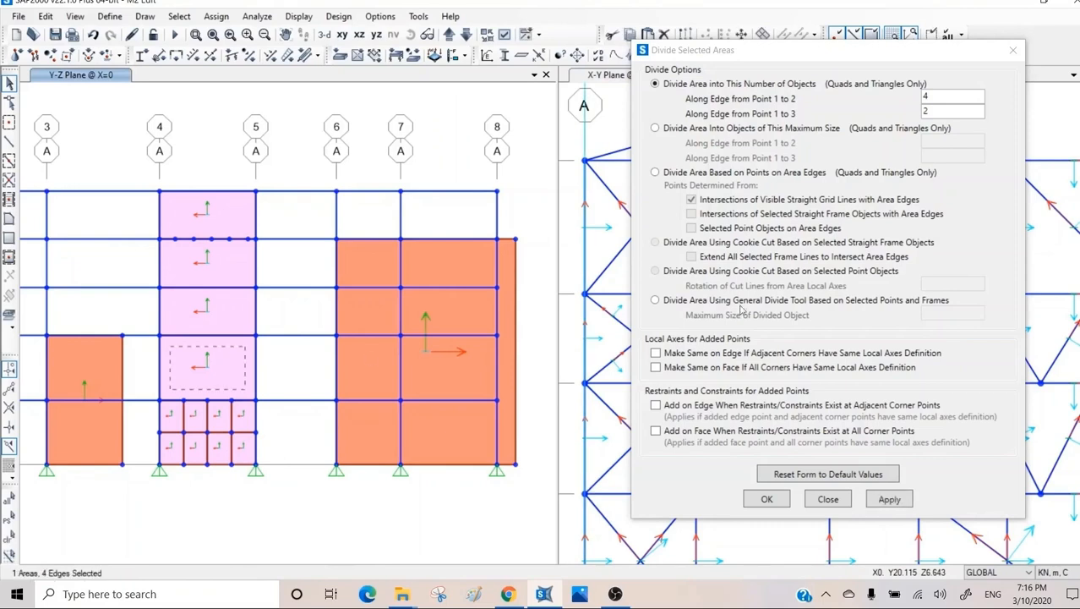
left_click(700, 130)
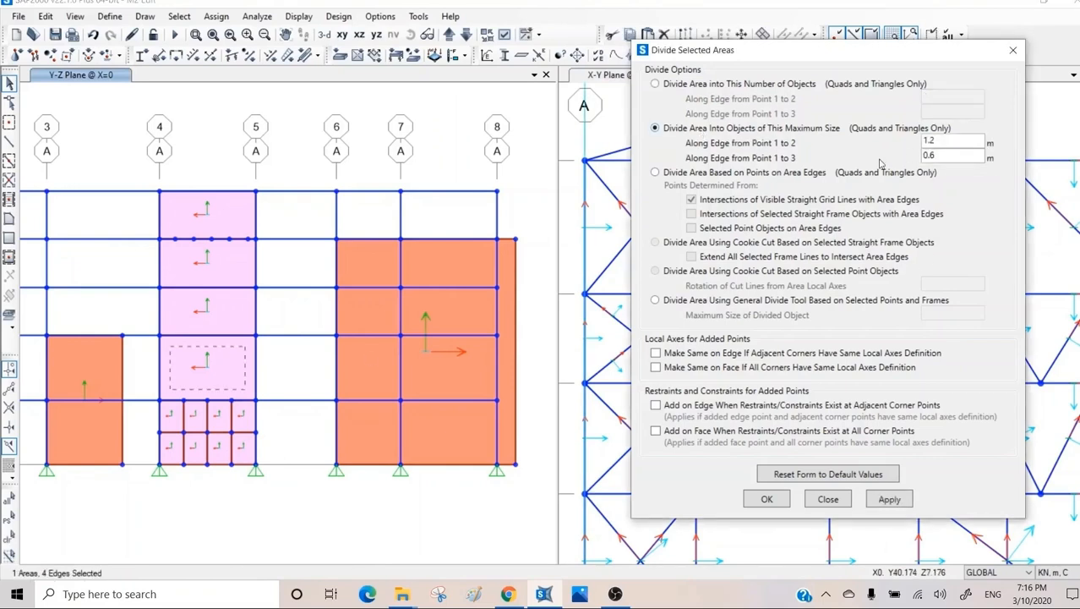
left_click_drag(946, 158, 904, 161)
type("0.5")
left_click_drag(940, 141, 901, 138)
type("1")
left_click(890, 499)
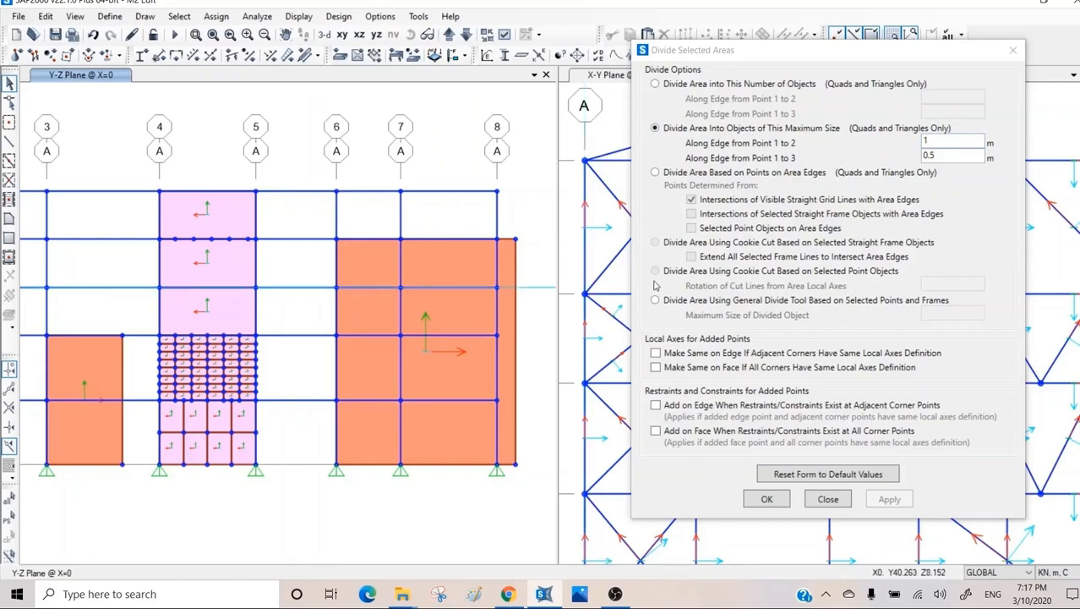
Divide the fourth-storey wall panel between grids 4 and 5 at two selected point objects on its upper edge, and clear the selected-point option.
left_click(218, 260)
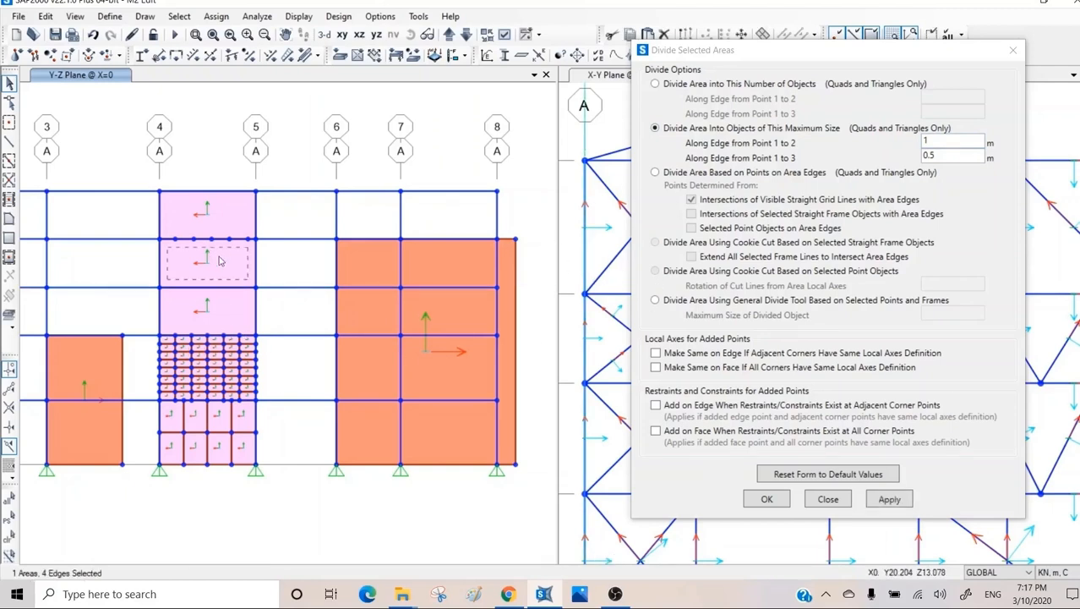
left_click(668, 175)
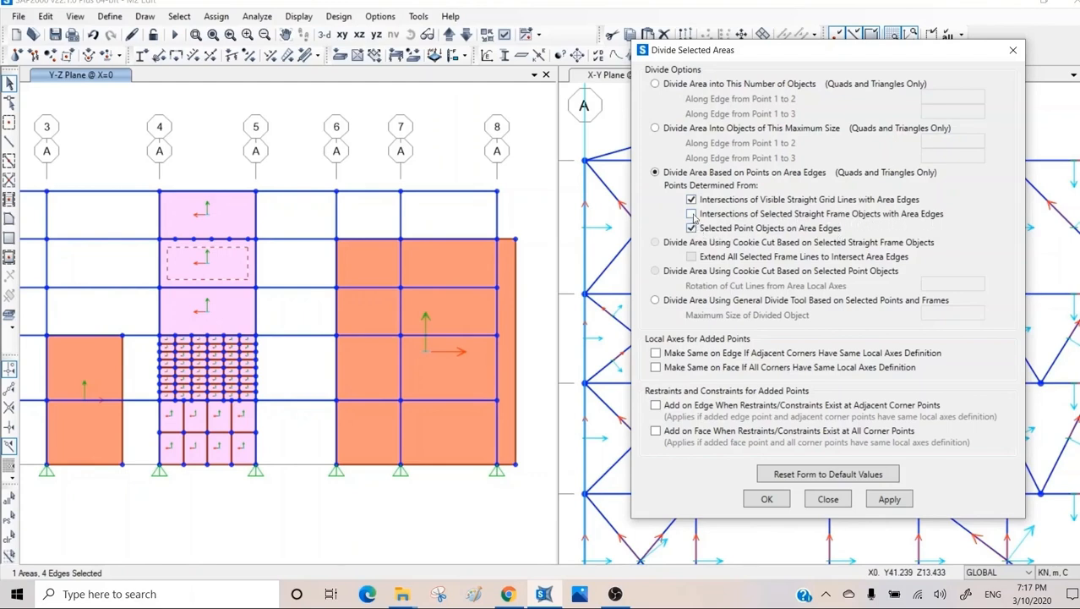
left_click(691, 200)
left_click(236, 242)
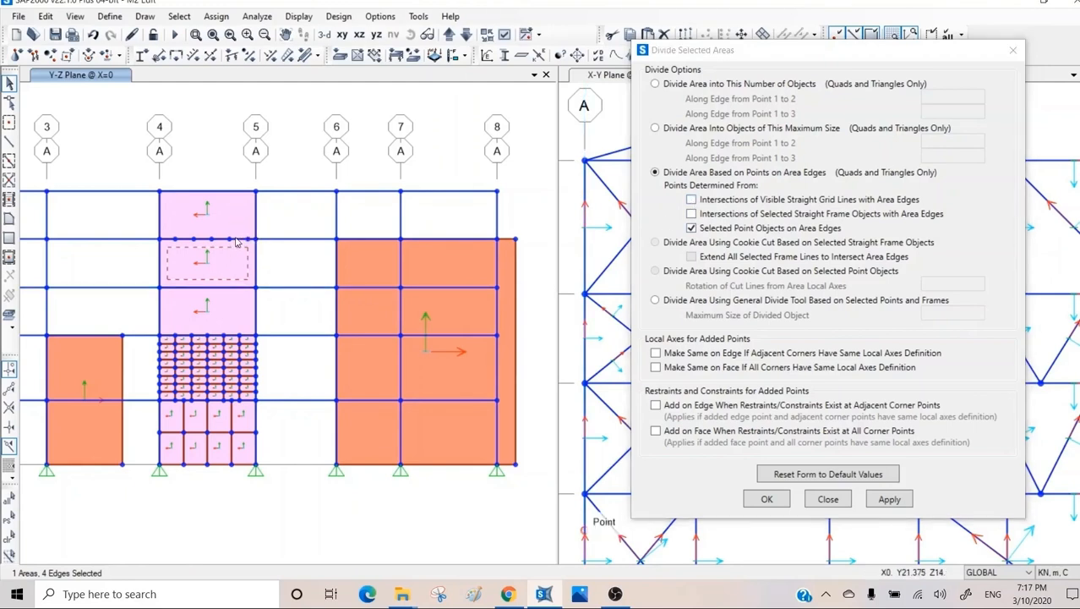
left_click(189, 241)
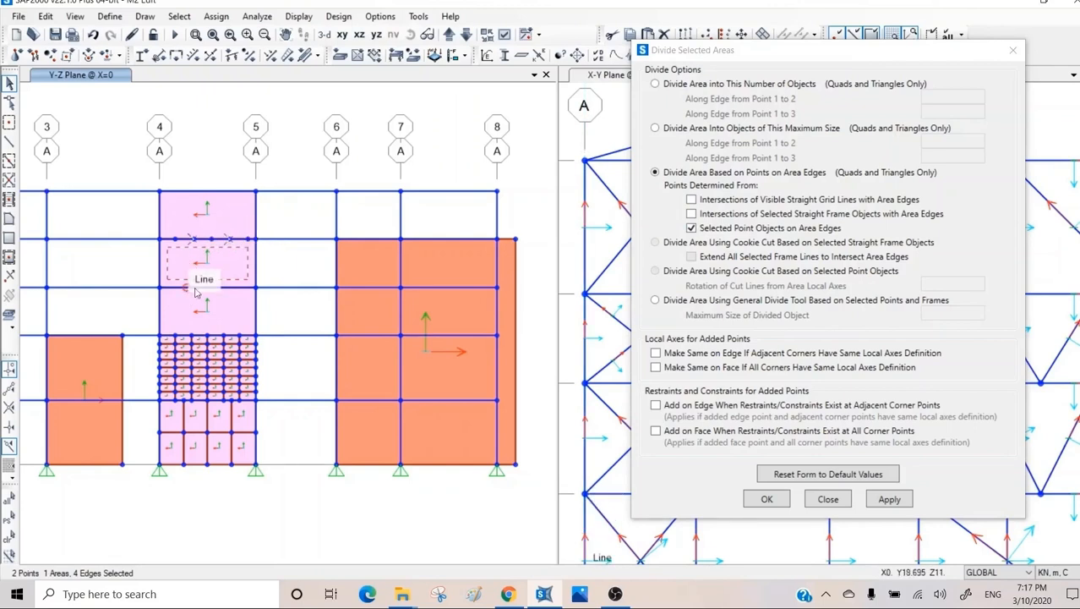
left_click(894, 501)
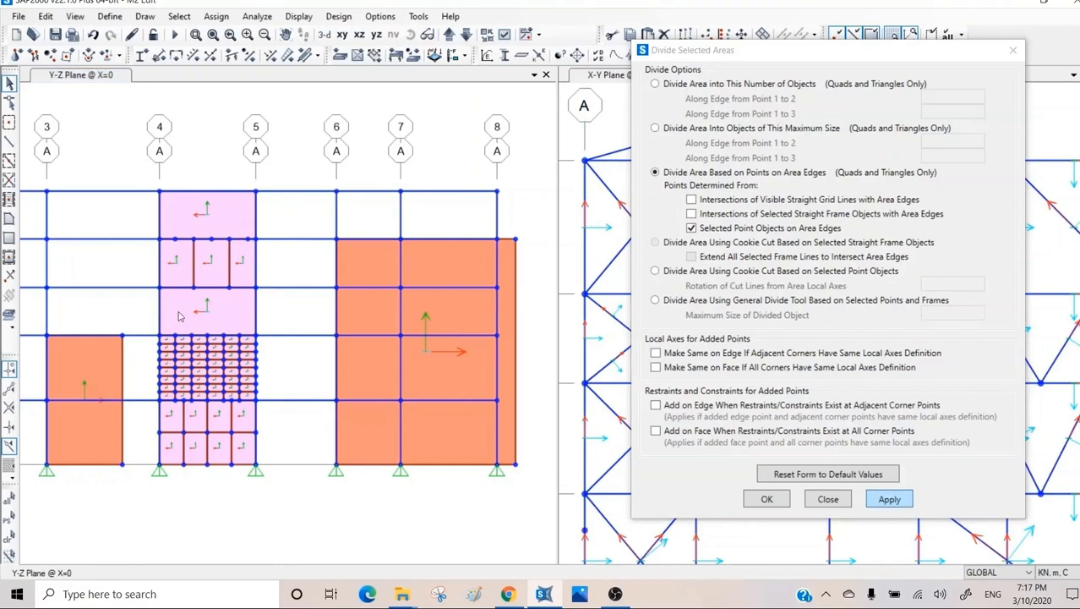
left_click(691, 228)
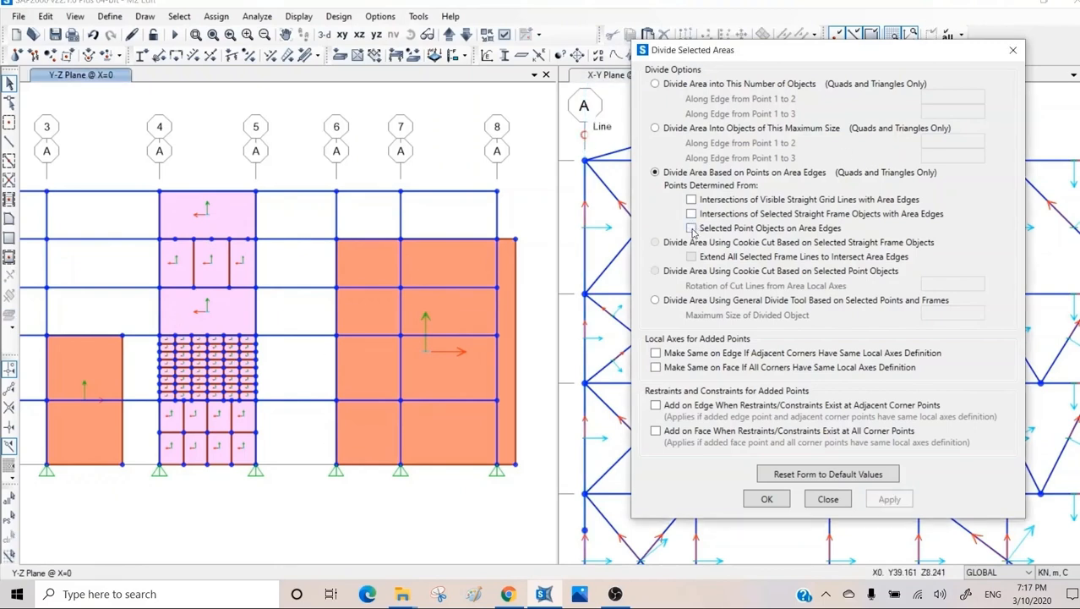
left_click(680, 132)
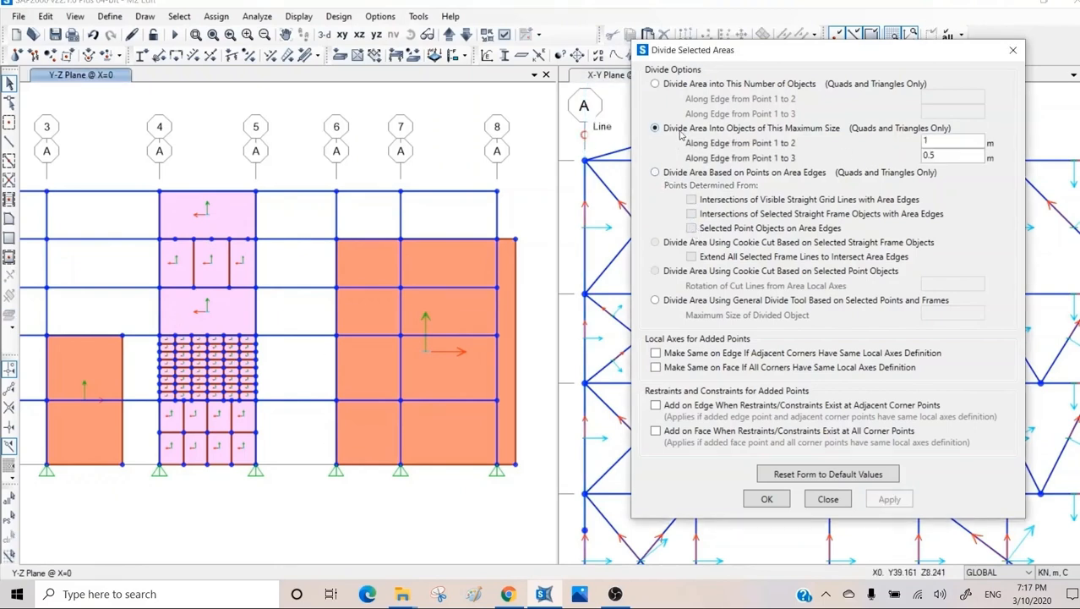
left_click(203, 217)
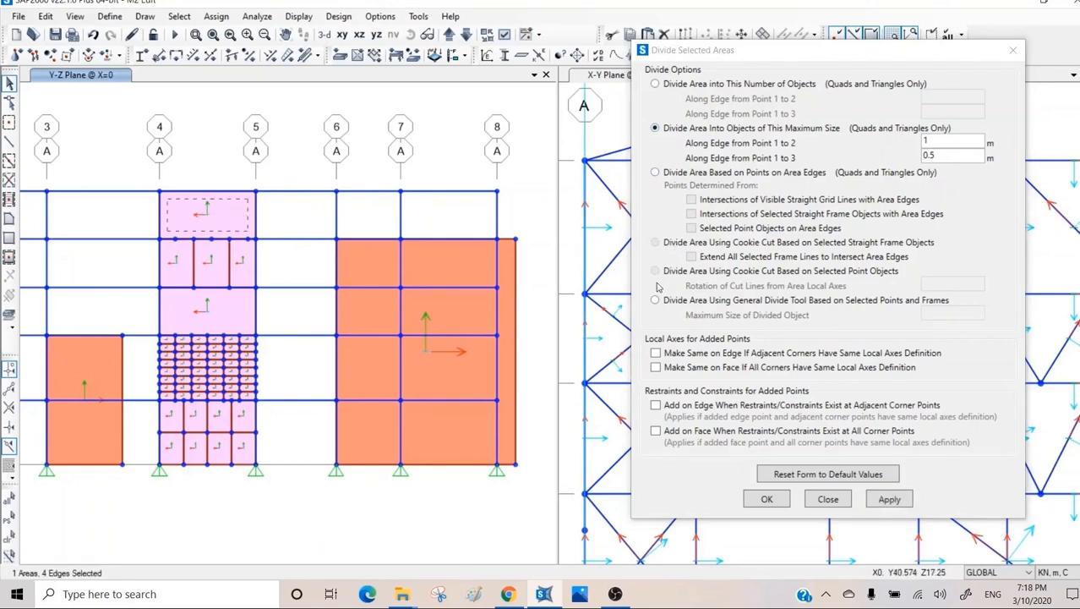
left_click(222, 219)
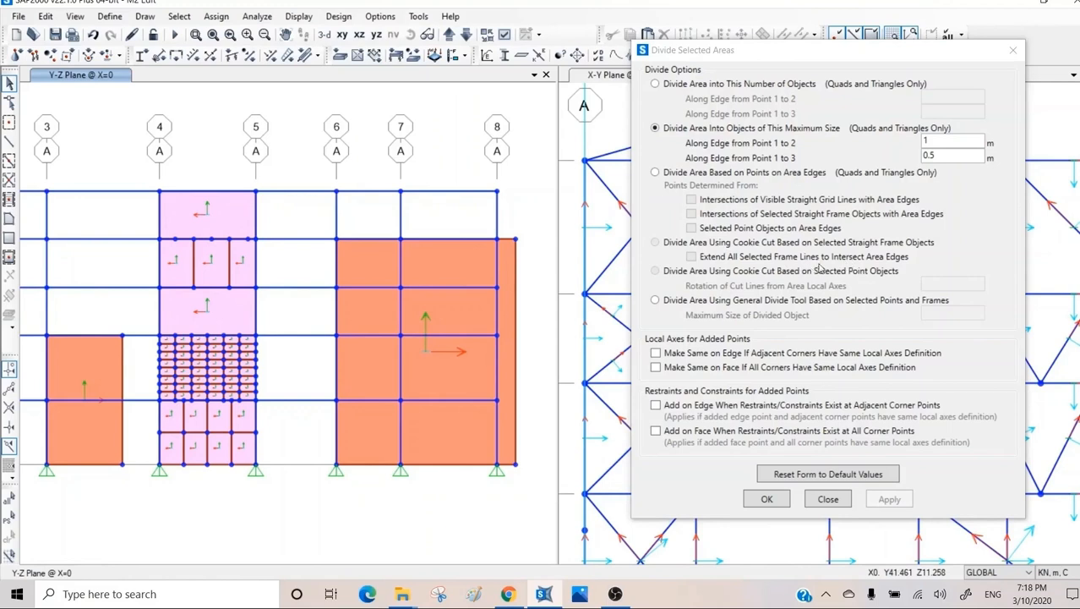
left_click_drag(284, 164, 218, 220)
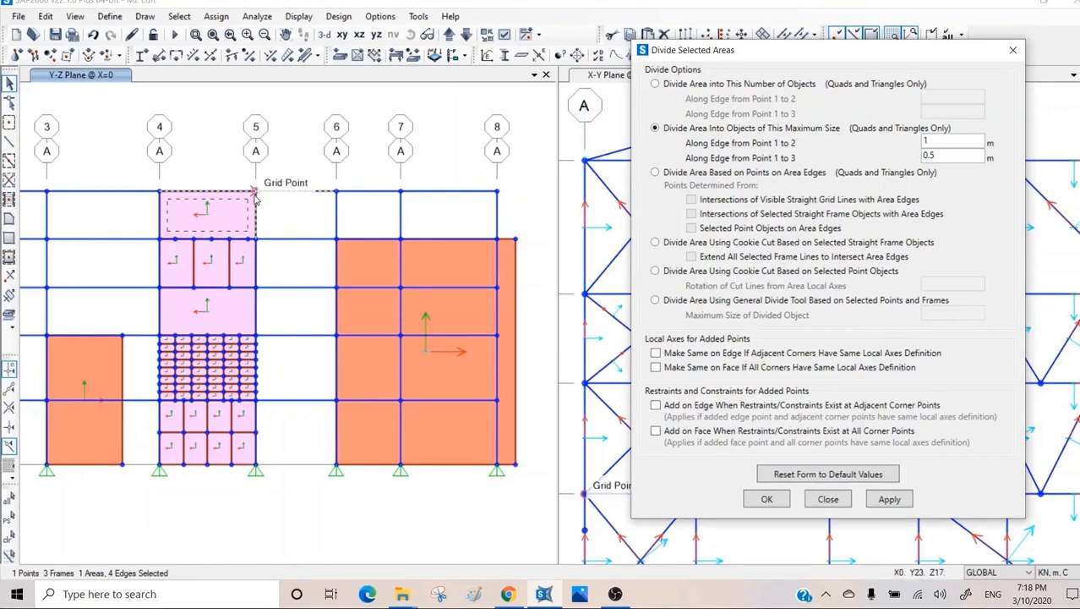
left_click(255, 195)
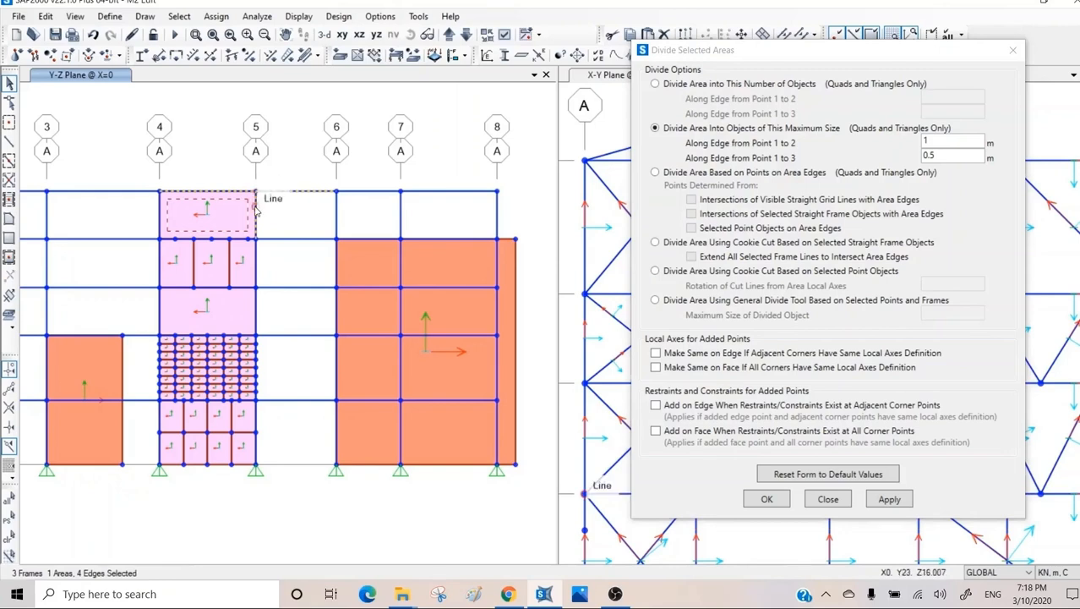
left_click(255, 204)
left_click(241, 192)
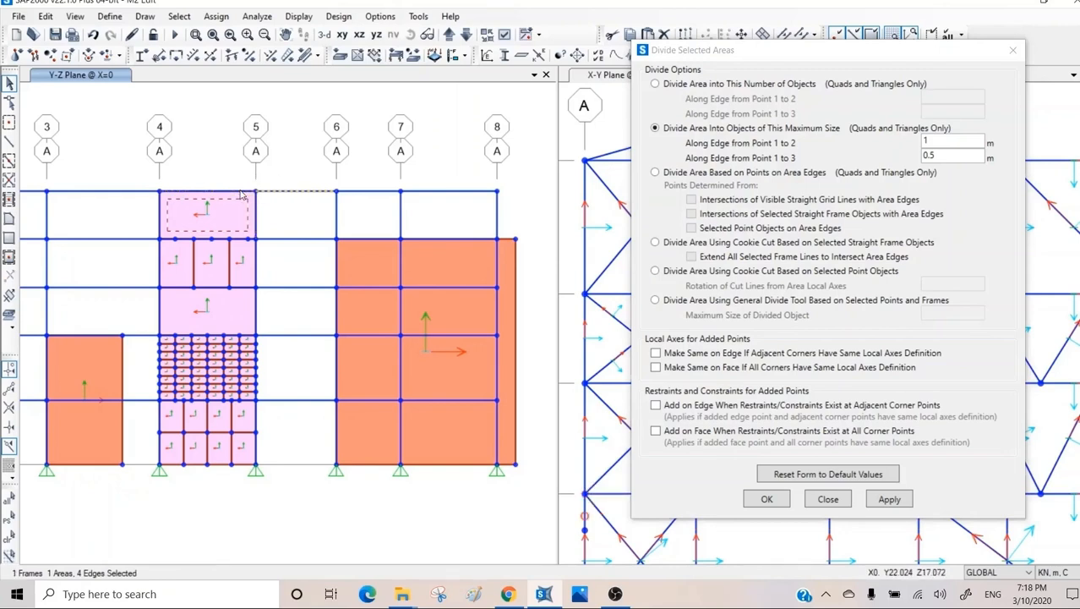
left_click(315, 192)
left_click(732, 255)
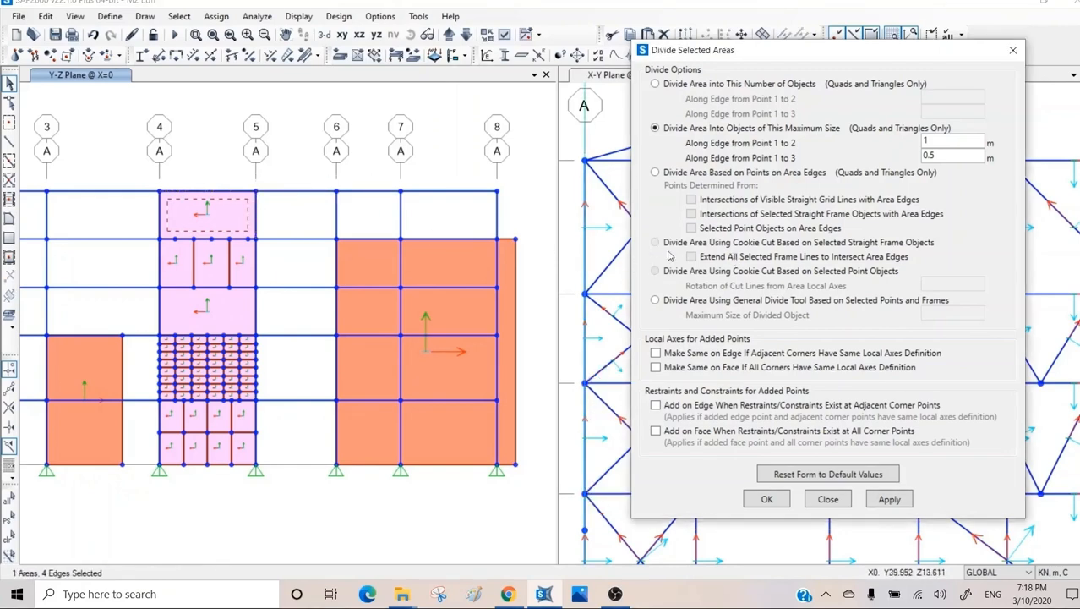
left_click(226, 222)
Divide the large wall panel starting at grid 6 based on intersections of two selected column frames on grid 8 with its edges.
left_click(453, 260)
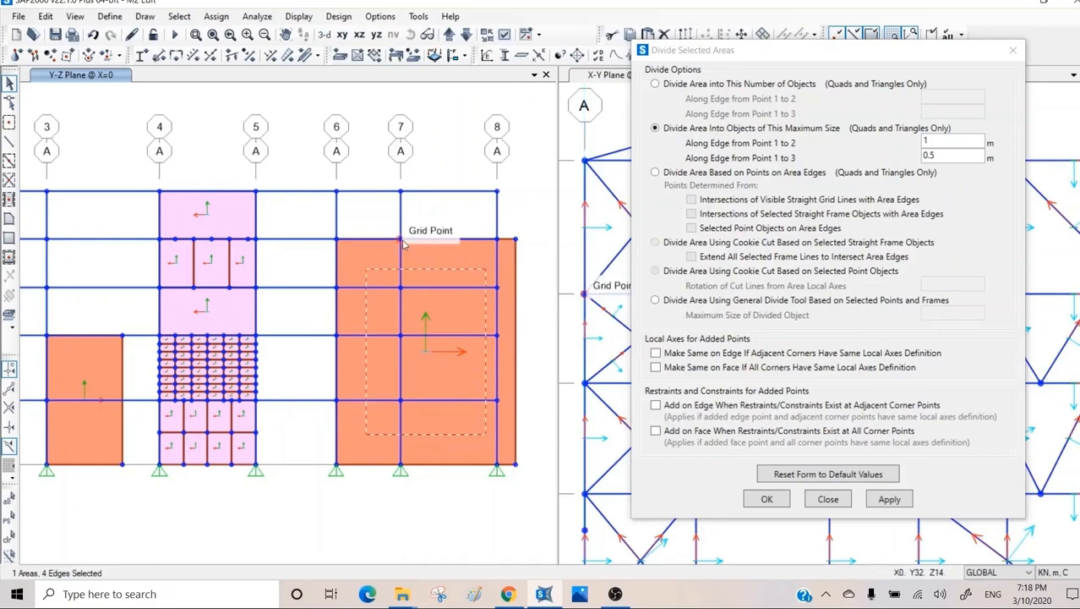
left_click(680, 174)
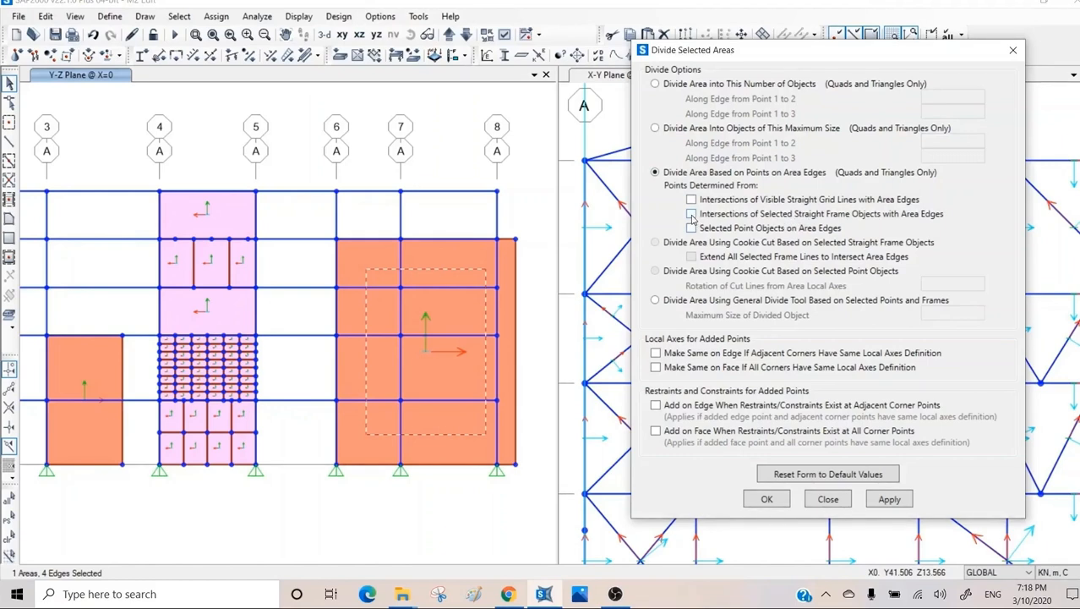
left_click(498, 284)
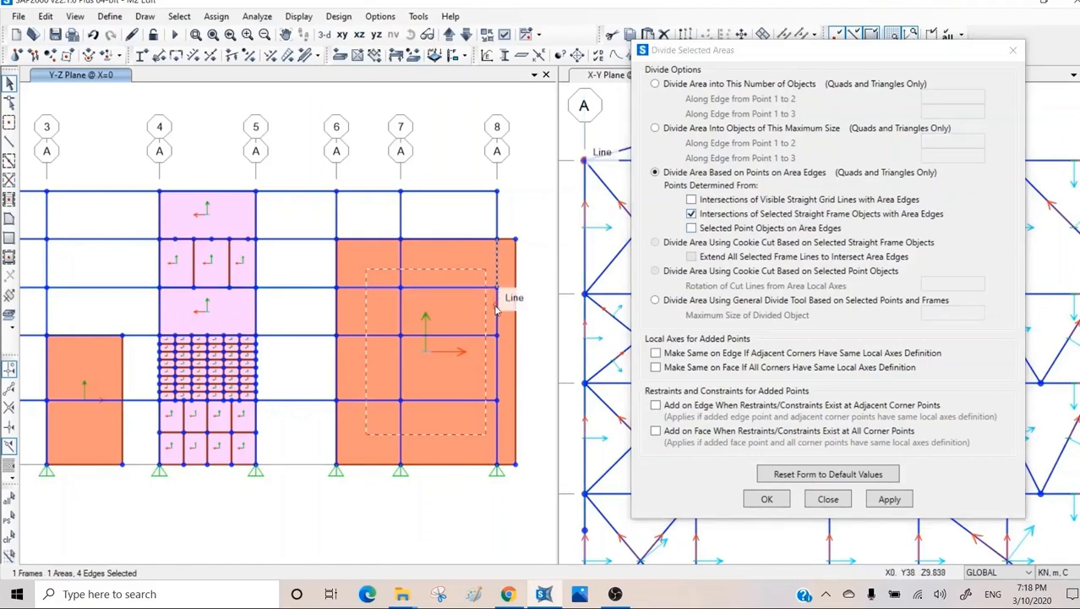
left_click(496, 309)
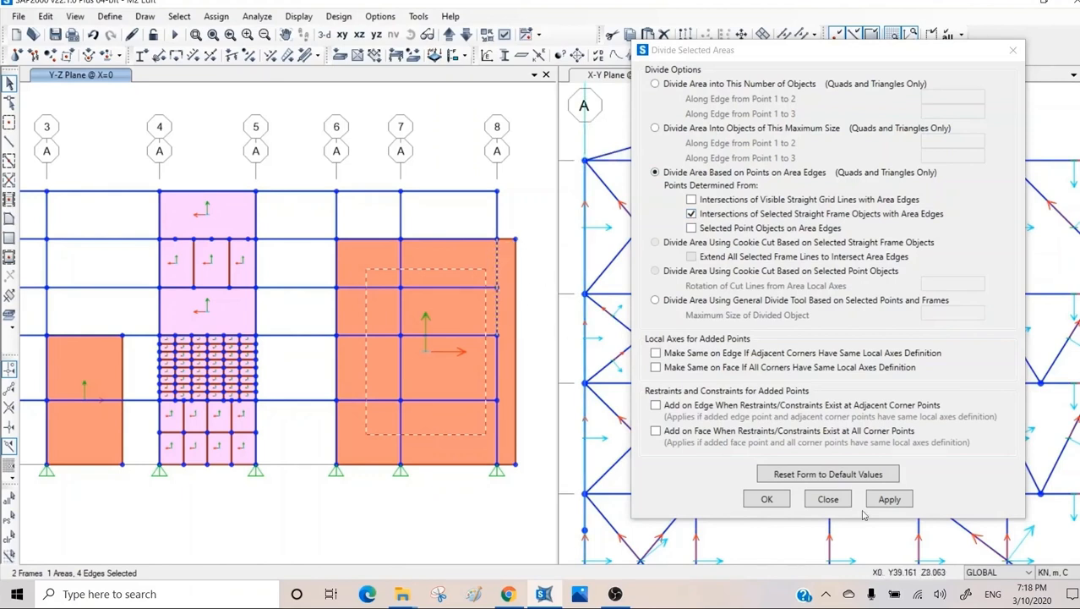
left_click(889, 499)
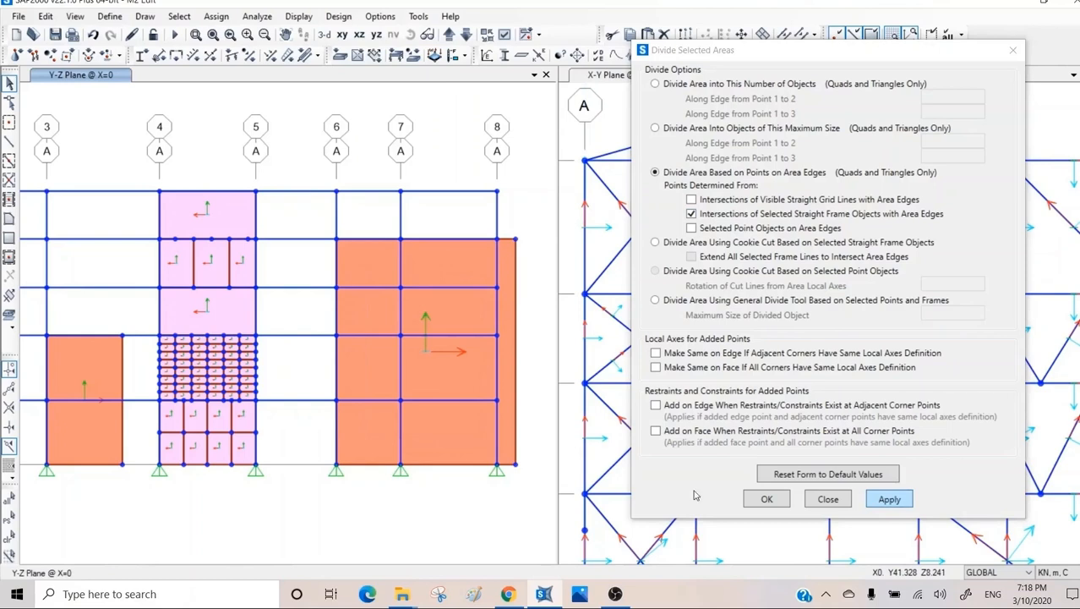
left_click(507, 312)
left_click(463, 310)
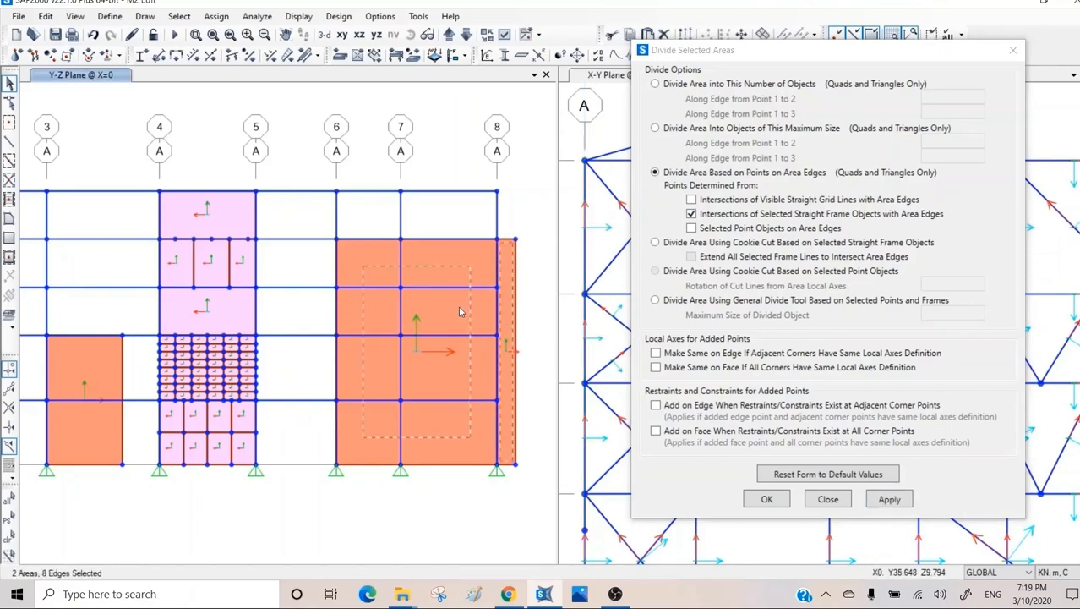
left_click(462, 305)
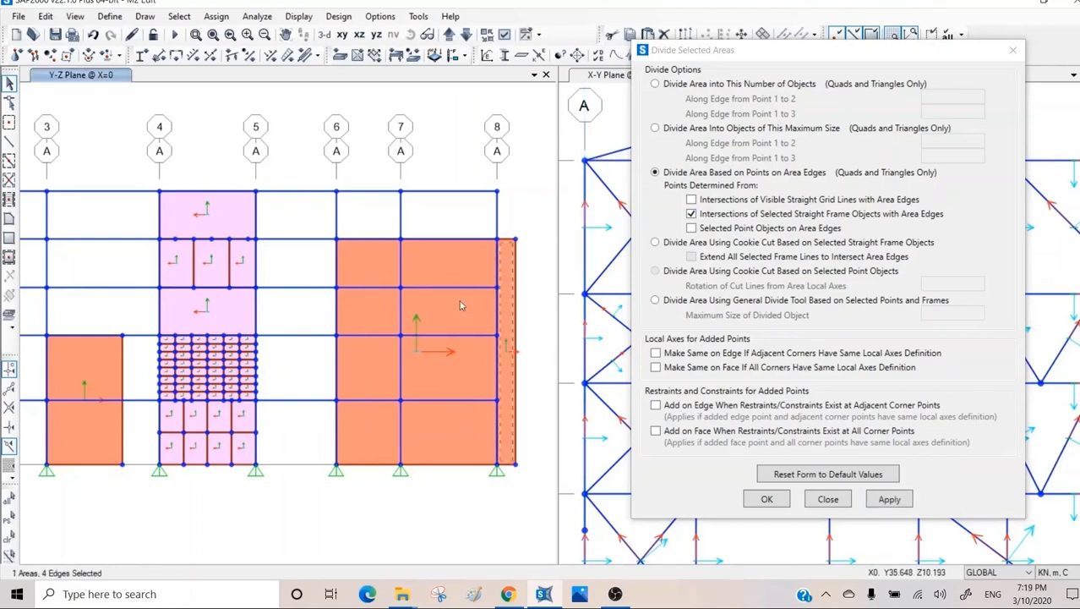
left_click(509, 311)
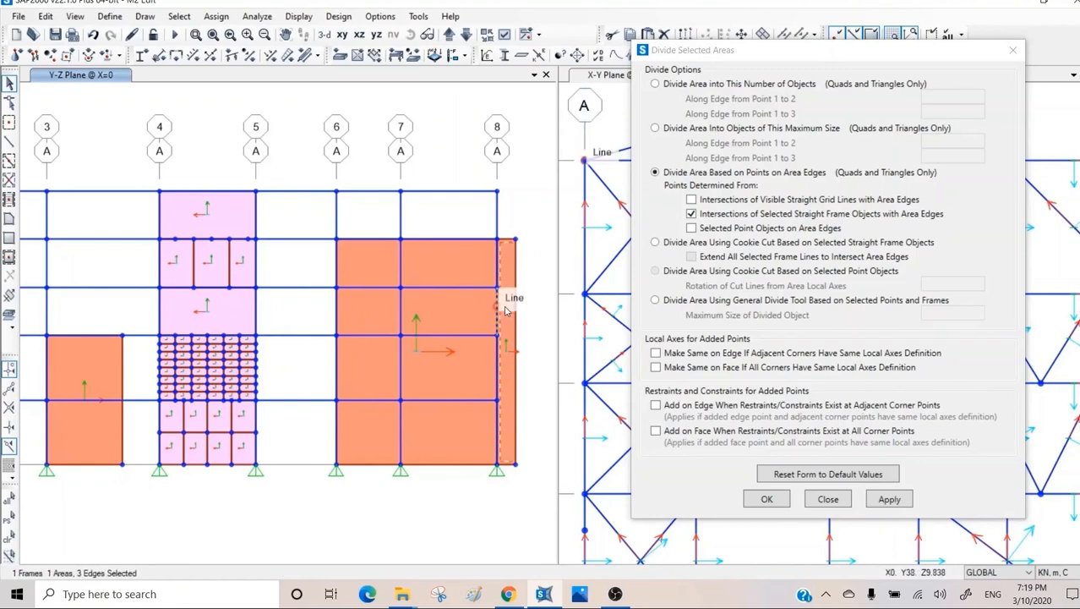
left_click(507, 312)
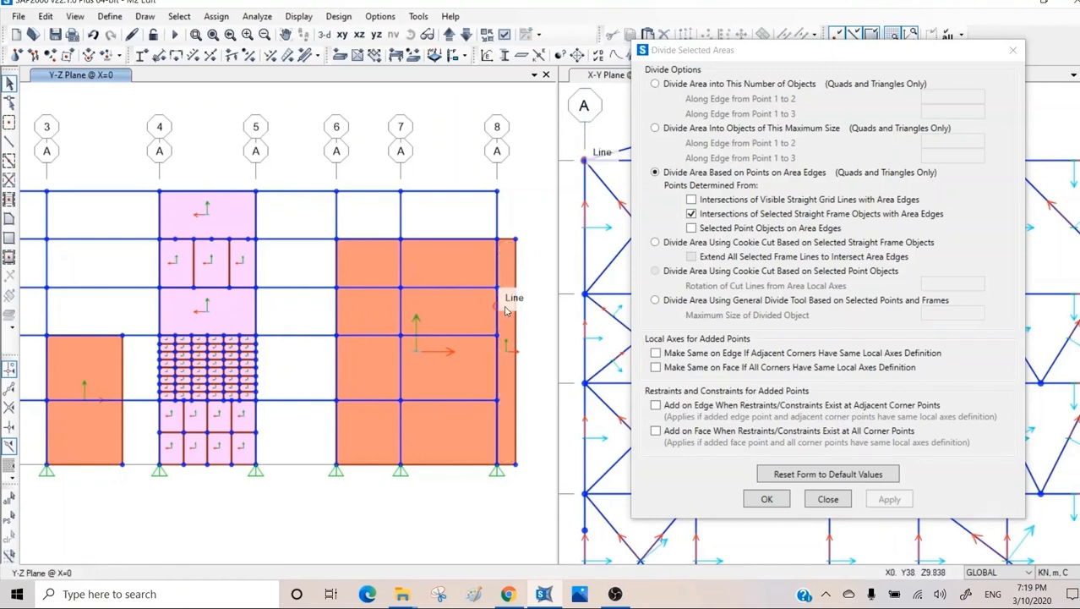
left_click(443, 319)
left_click(890, 499)
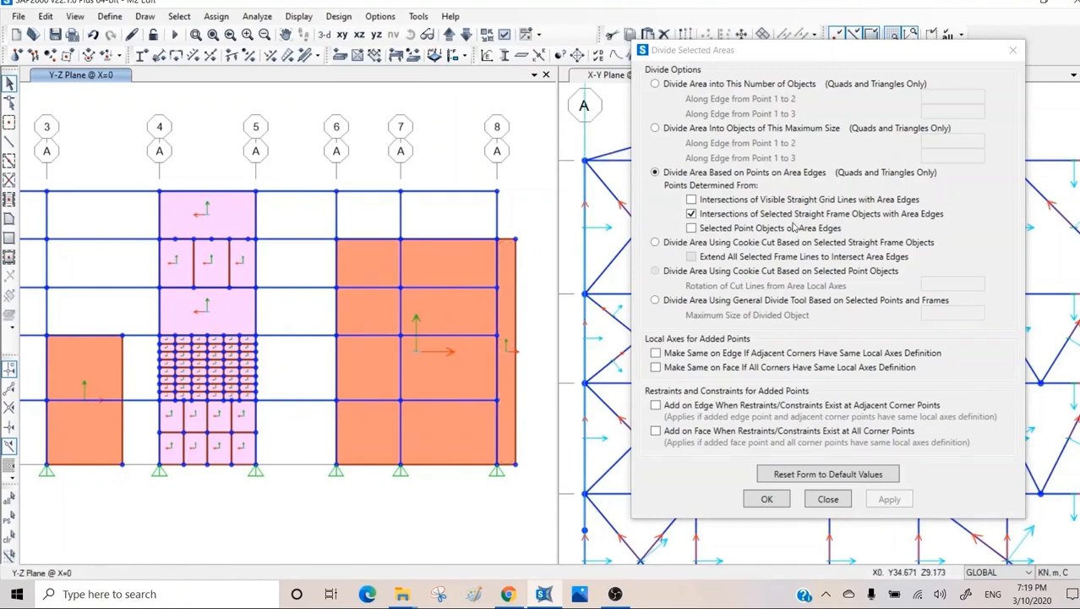
Divide the wall panel between grids 6 and 8 based only on intersections of visible straight grid lines with its edges.
left_click(475, 305)
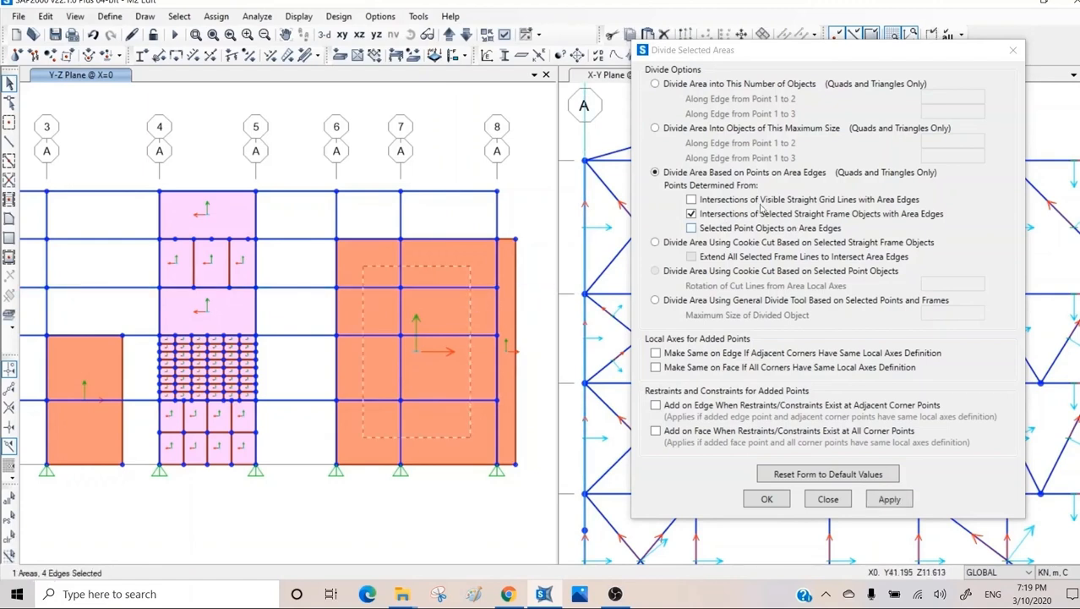
left_click(719, 201)
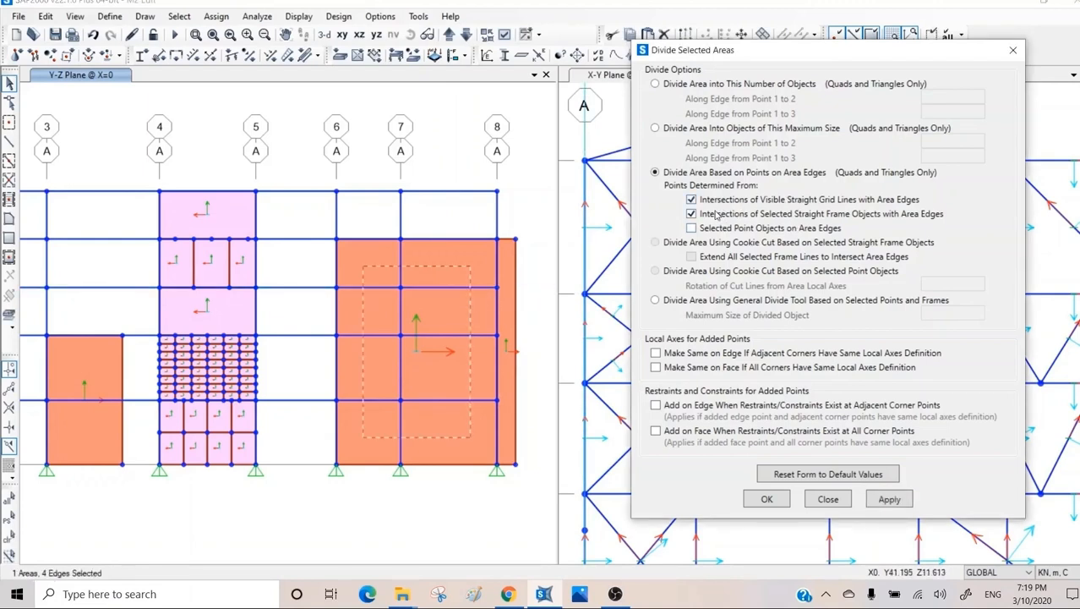
left_click(719, 217)
left_click(889, 501)
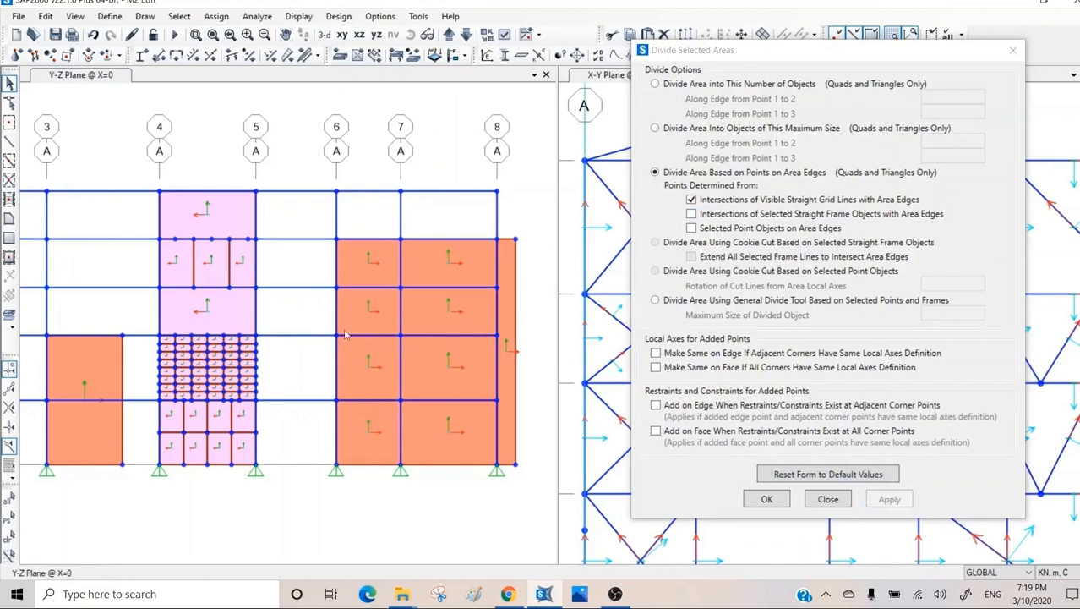
left_click(431, 254)
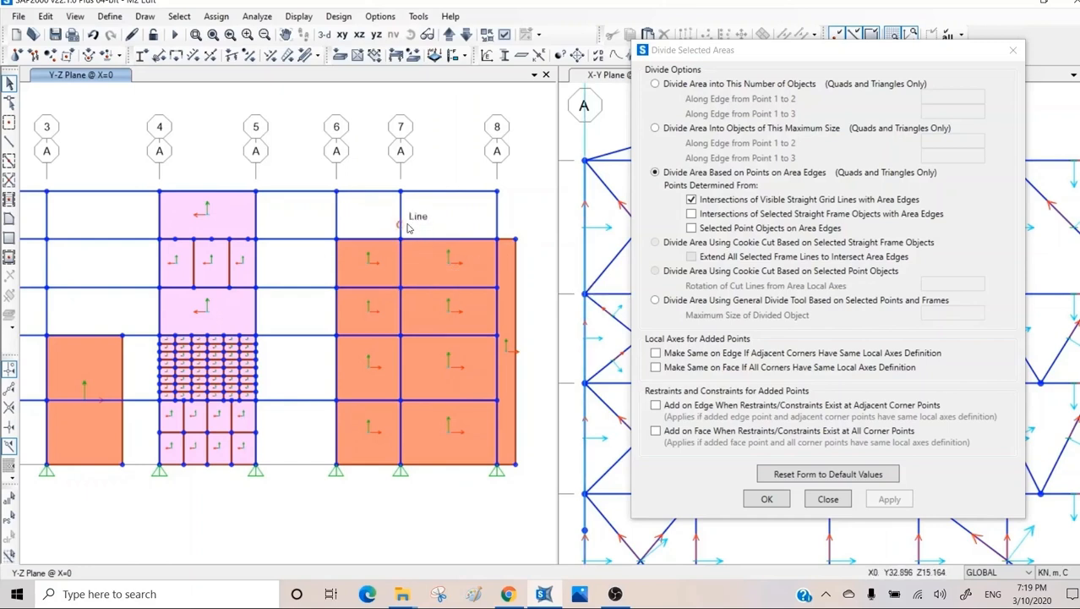
scroll(439, 309, "down", 3)
scroll(440, 309, "down", 3)
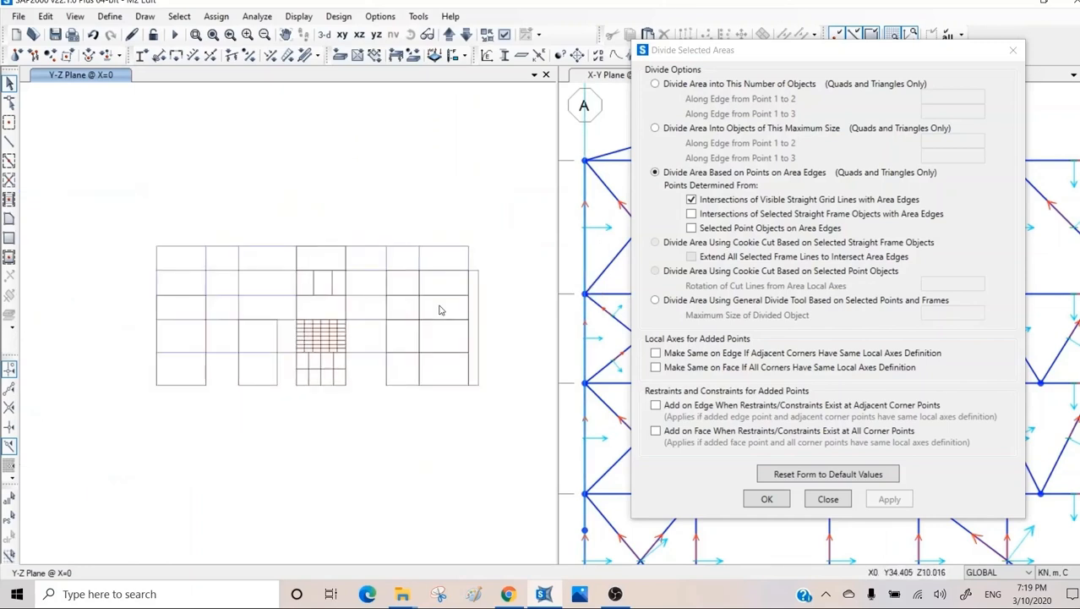
scroll(439, 310, "up", 5)
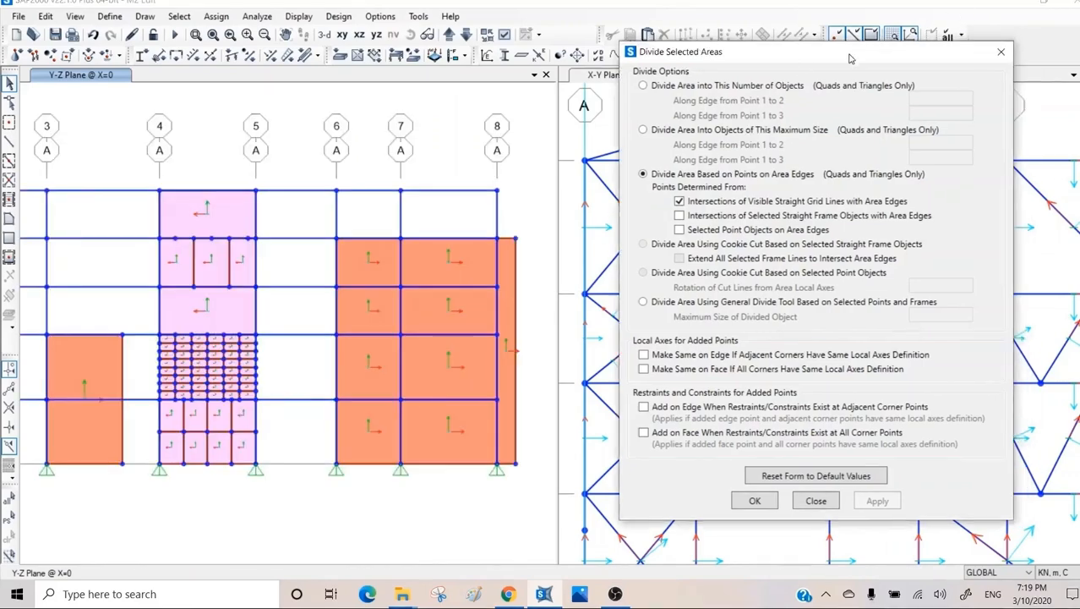
Move the divide dialog clear of the plan view, bring that view to Z=8 and display its area local axes.
left_click_drag(879, 53, 395, 116)
left_click(652, 106)
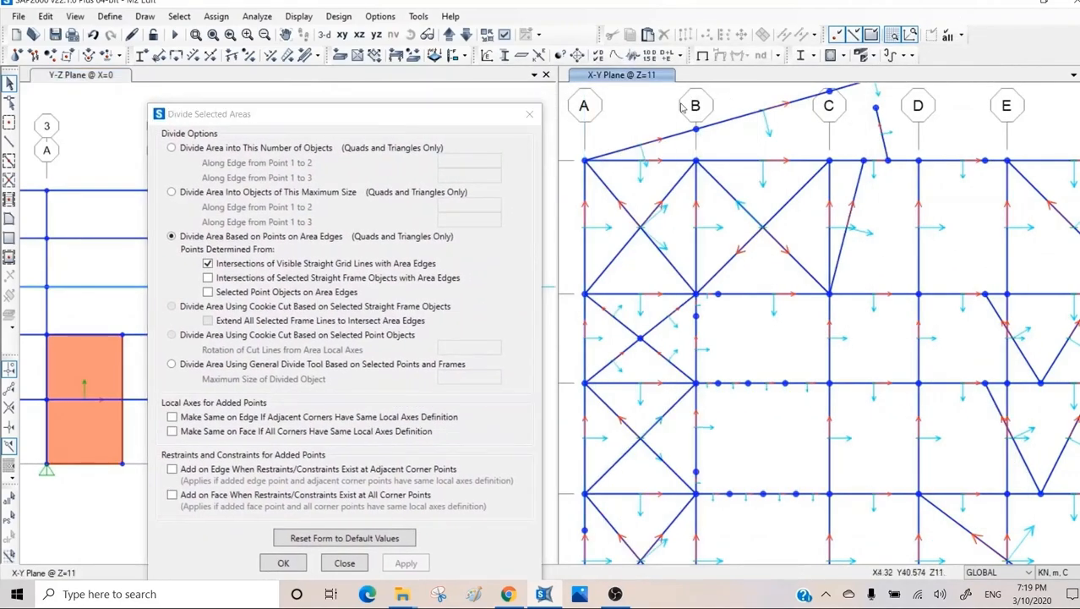
left_click(467, 34)
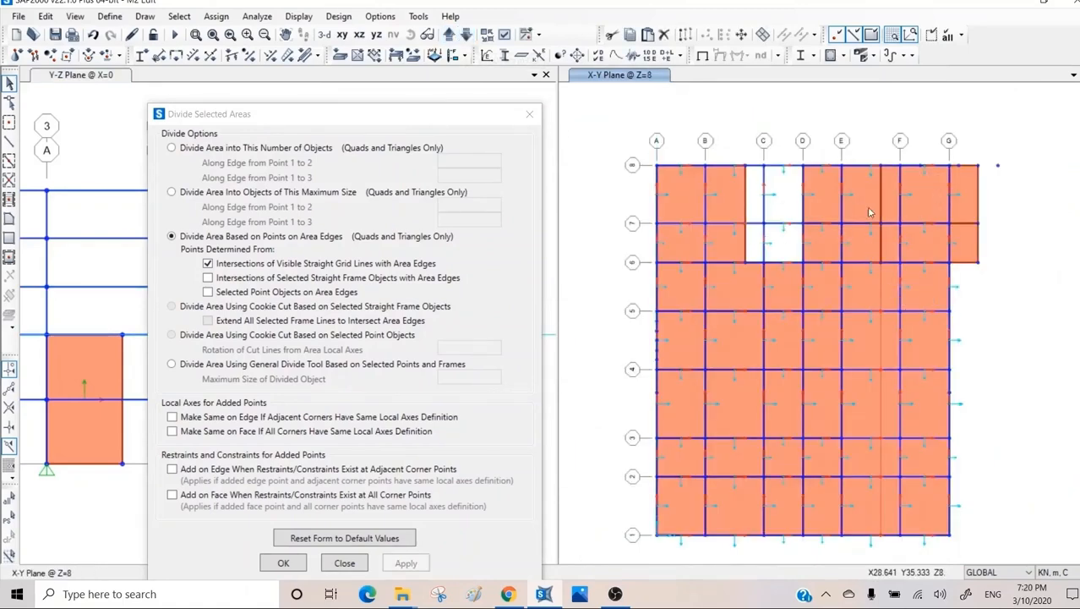
left_click(504, 33)
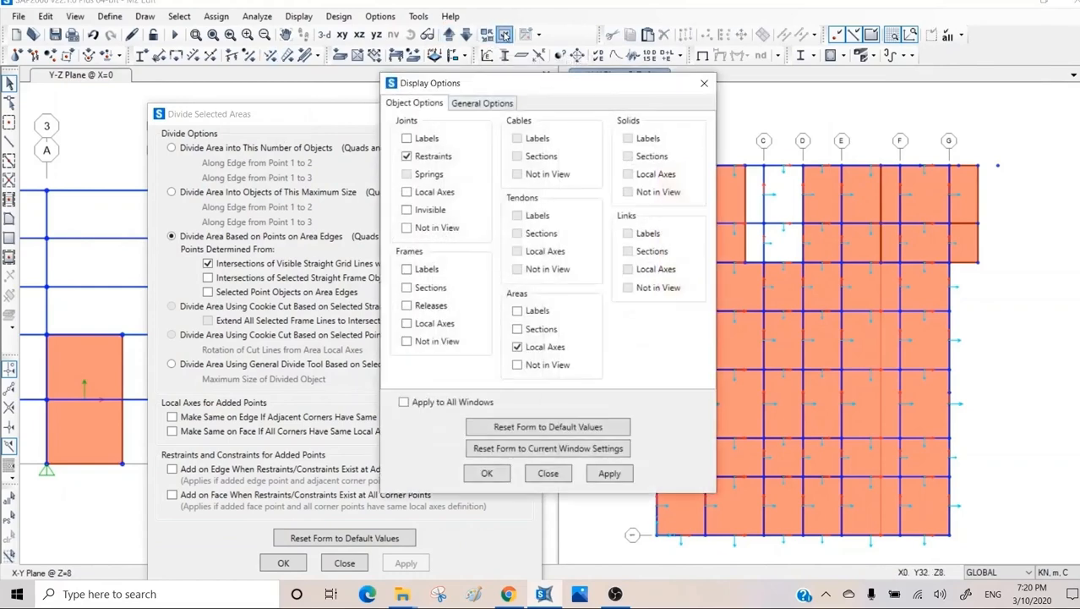
left_click(610, 474)
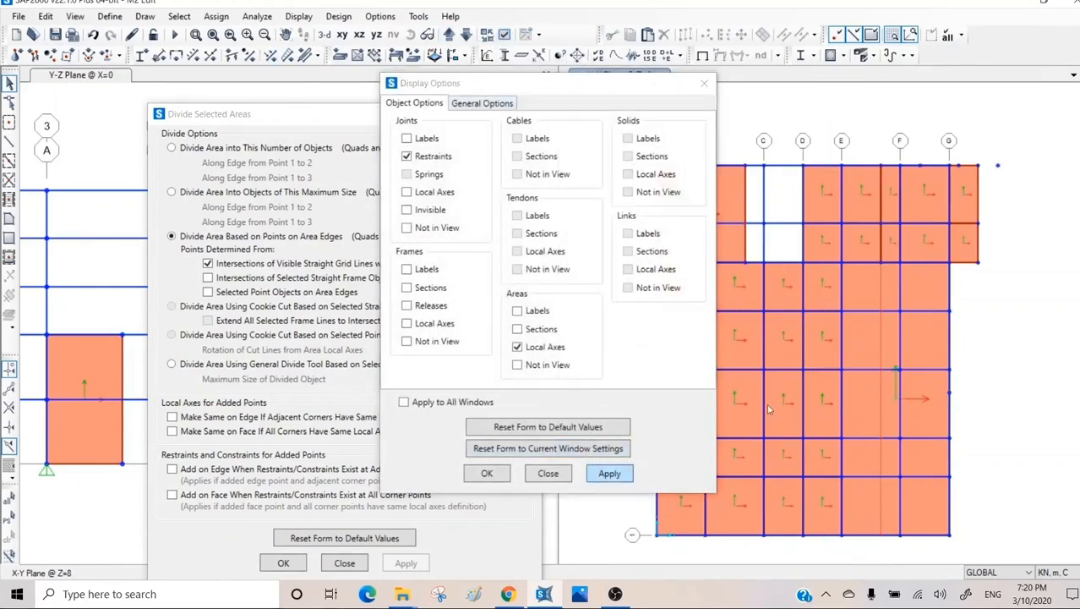
left_click(548, 473)
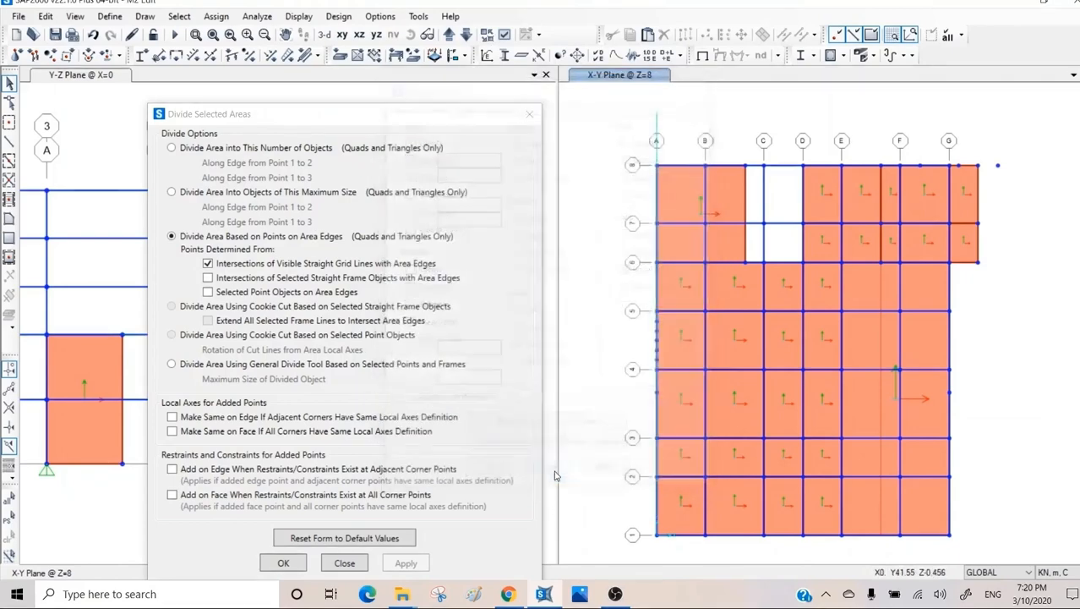
Undo the last slab division and divide the slab from grid D past G, between grids 6 and 8, at visible grid line intersections.
key("ctrl+z")
left_click(927, 204)
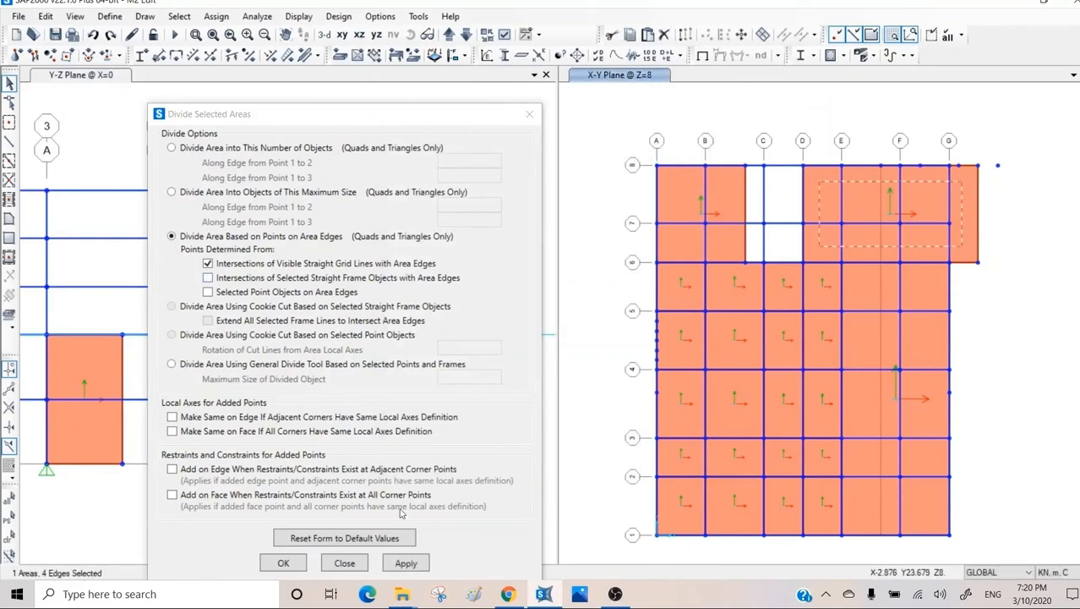
left_click(405, 562)
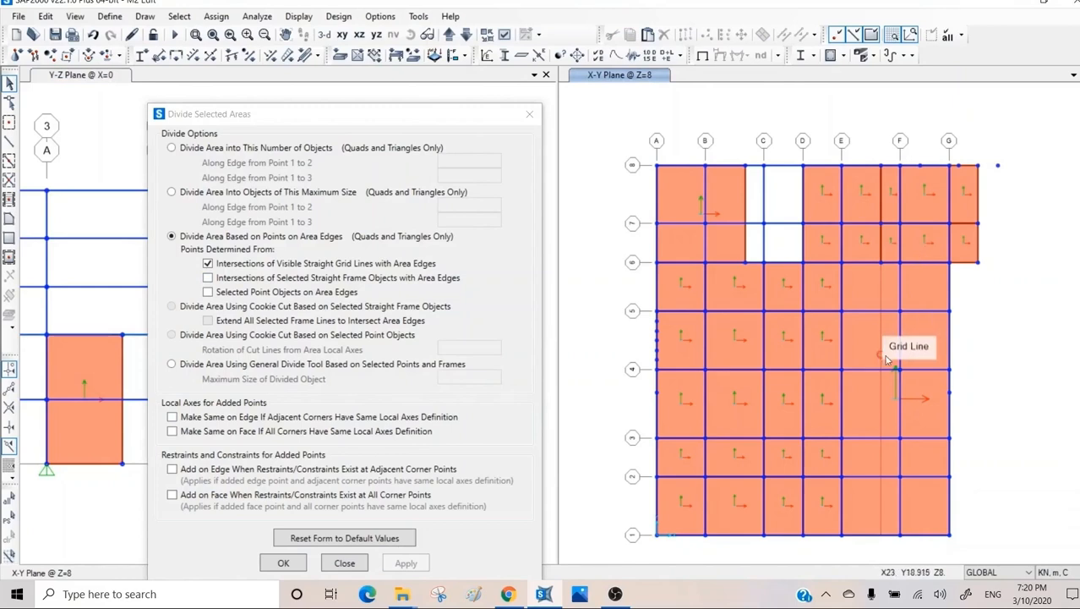
Divide the slab between grids E and G by cookie cut at the selected point on its grid G edge, rotated 45 degrees.
left_click(931, 408)
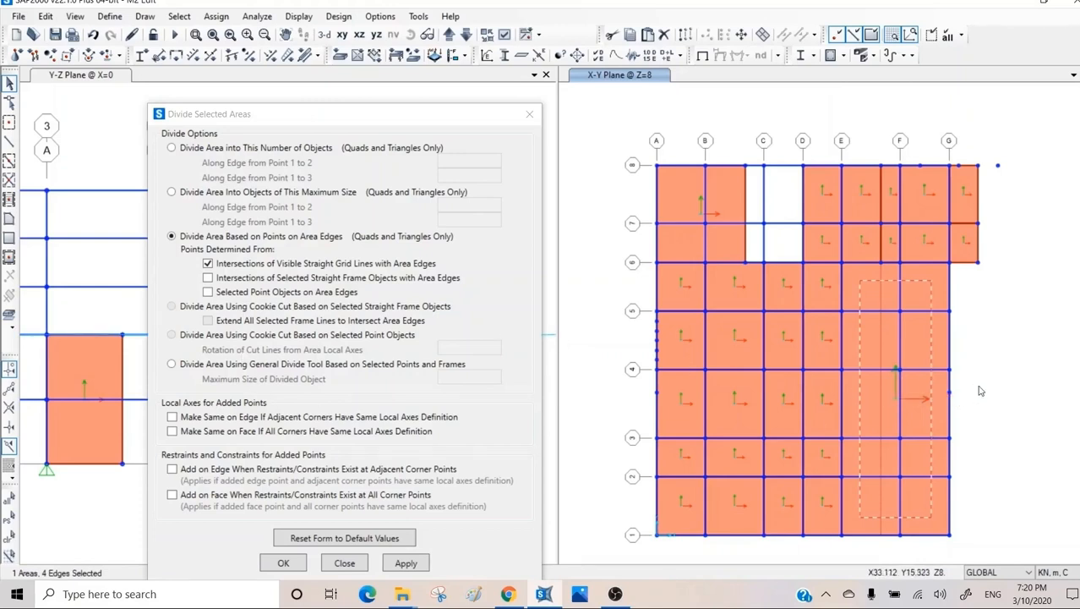
left_click(949, 393)
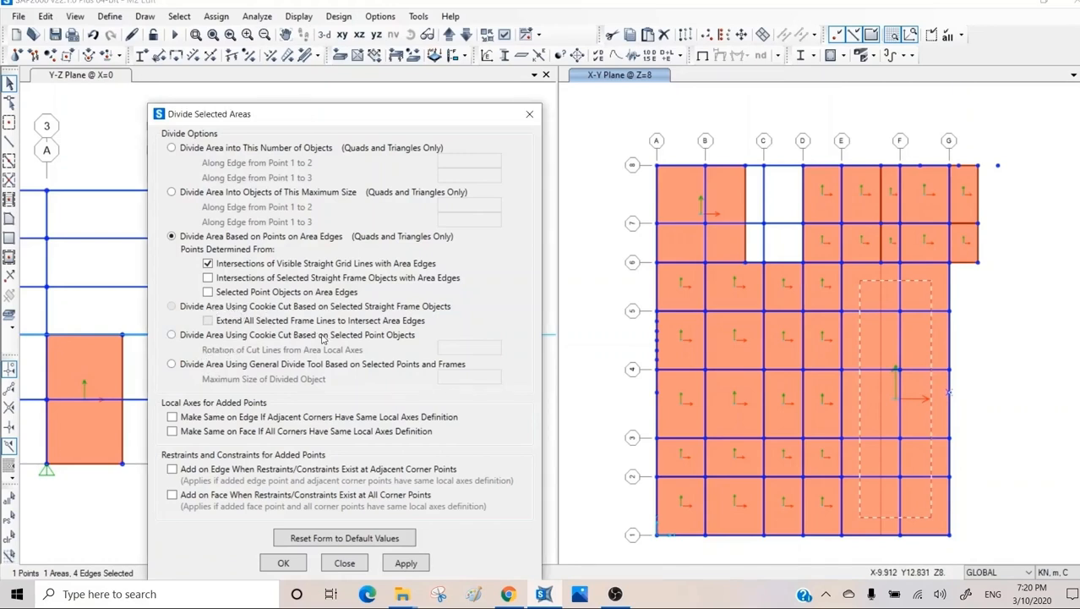
left_click(173, 335)
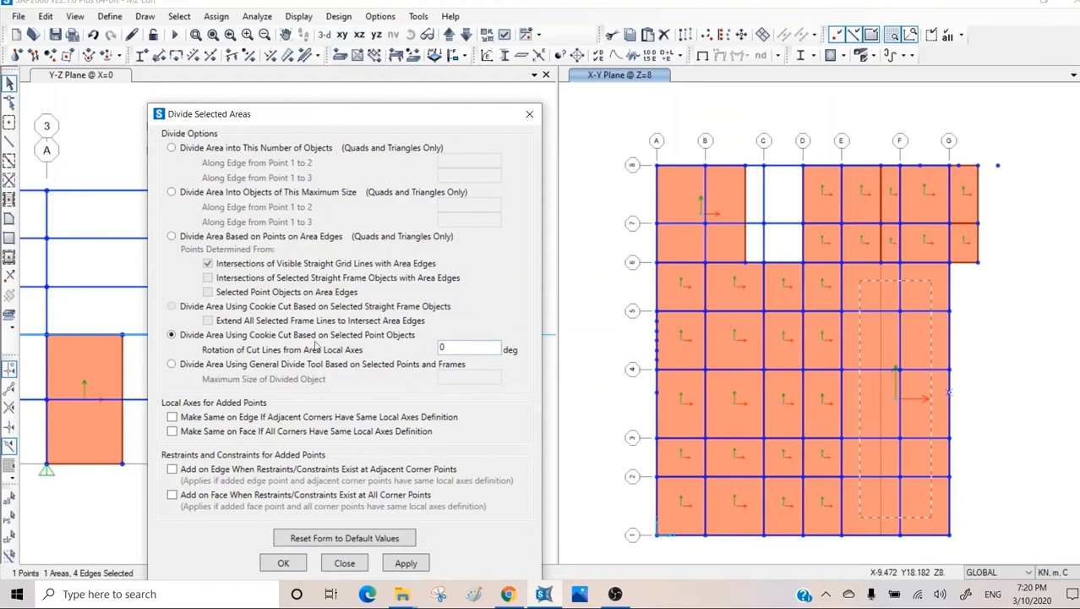
double_click(465, 344)
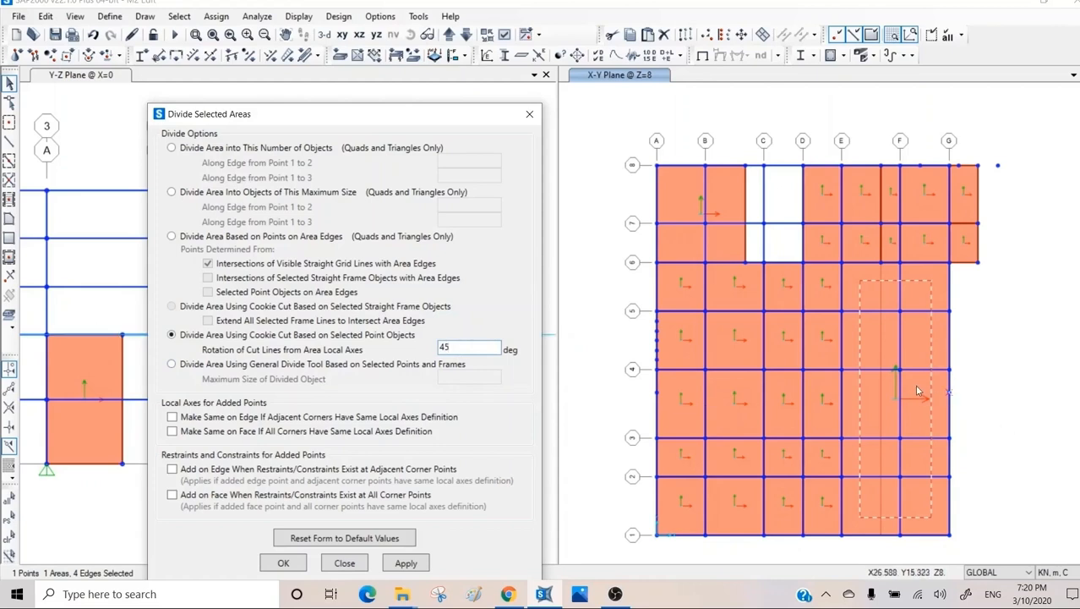
left_click(409, 564)
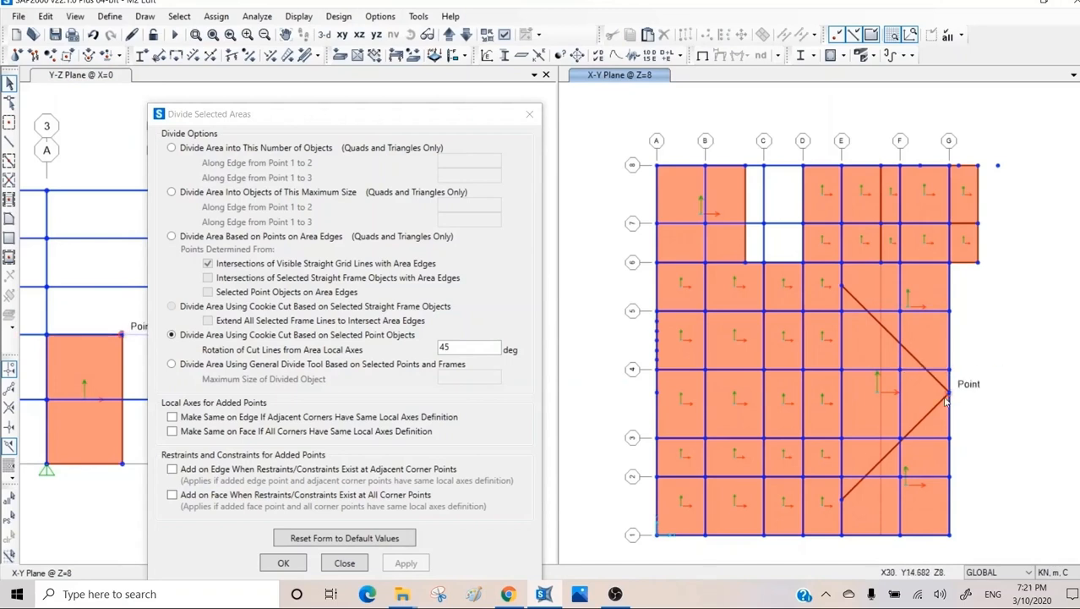
Undo the 45-degree cut and cookie cut the same slab at the same grid G point with a rotation of 0 degrees.
key("ctrl+z")
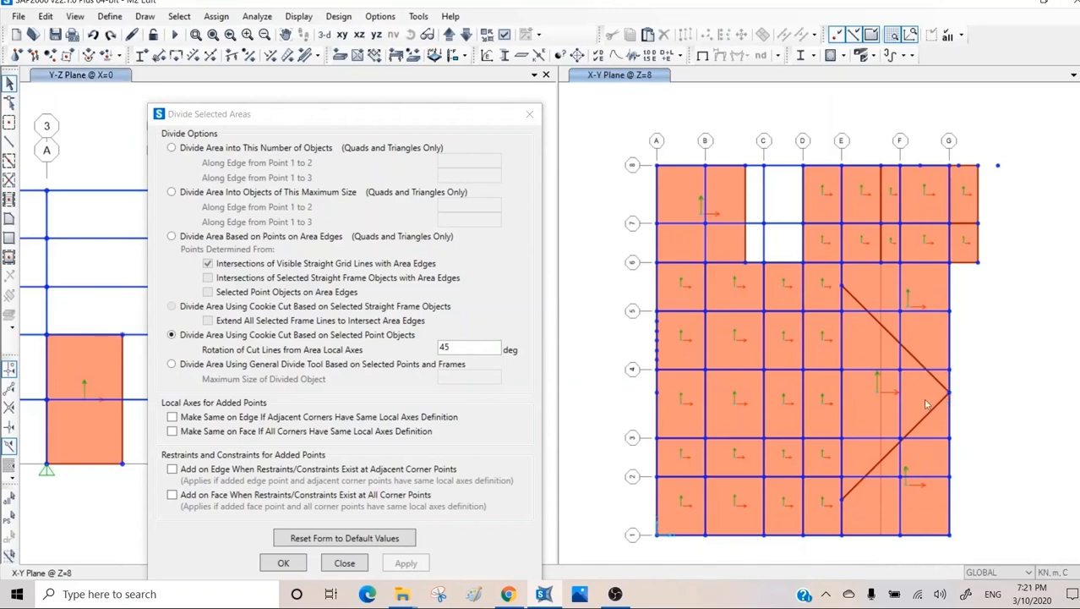
left_click(923, 402)
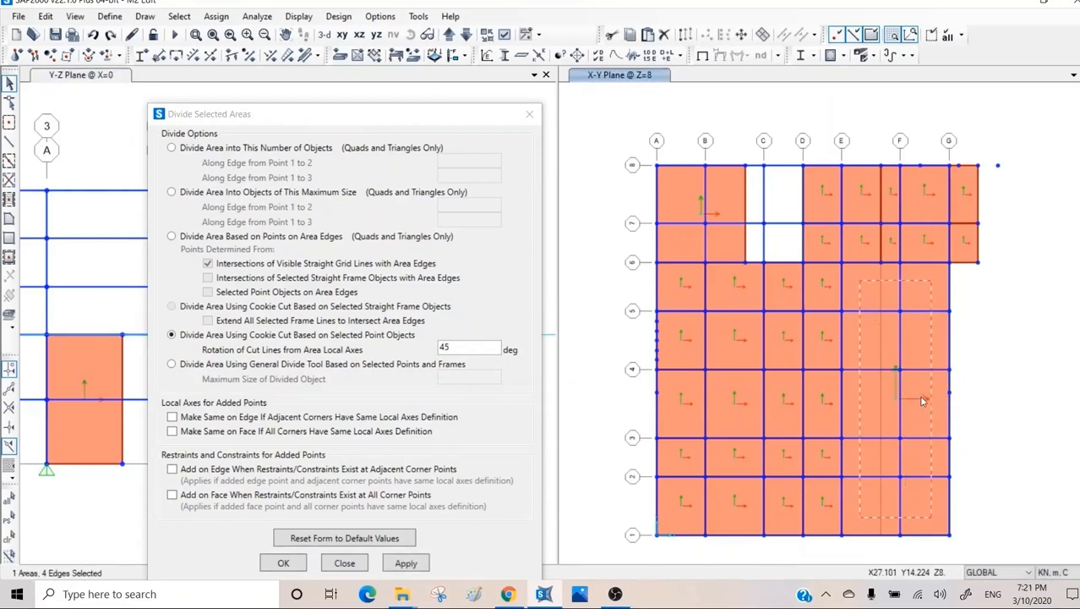
left_click(948, 395)
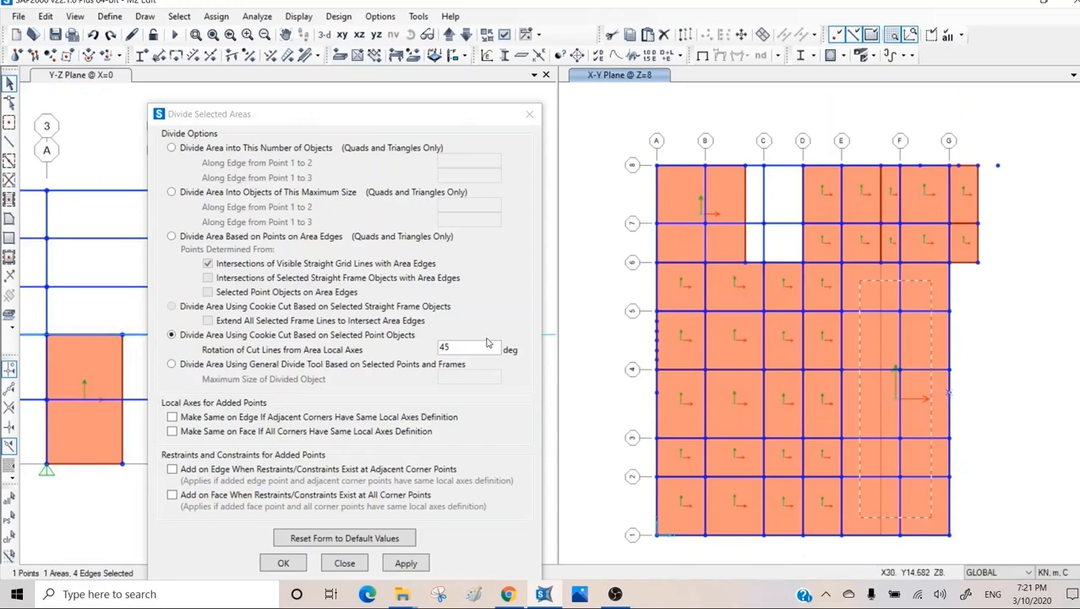
left_click_drag(487, 342, 405, 349)
type("0")
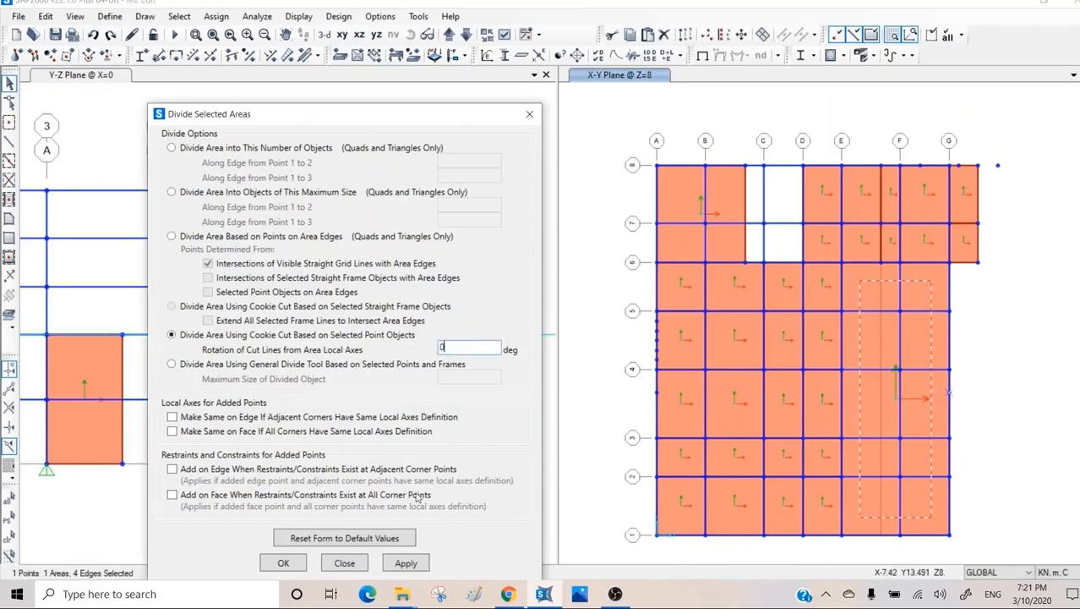
left_click(406, 563)
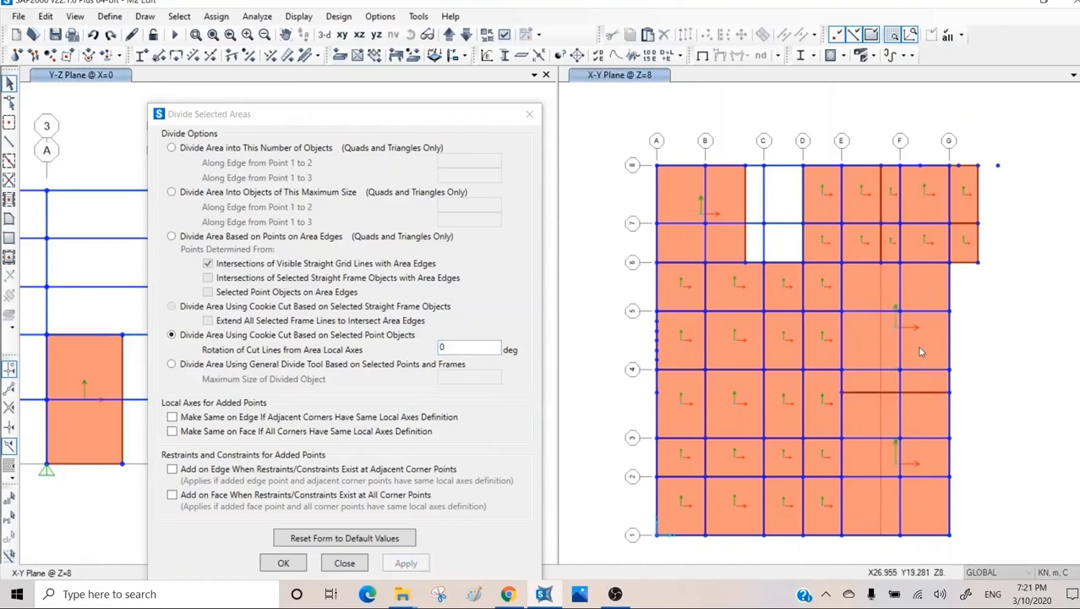
Undo the 0-degree cut and cookie cut the same slab at the grid G point with a rotation of 90 degrees.
left_click(930, 395)
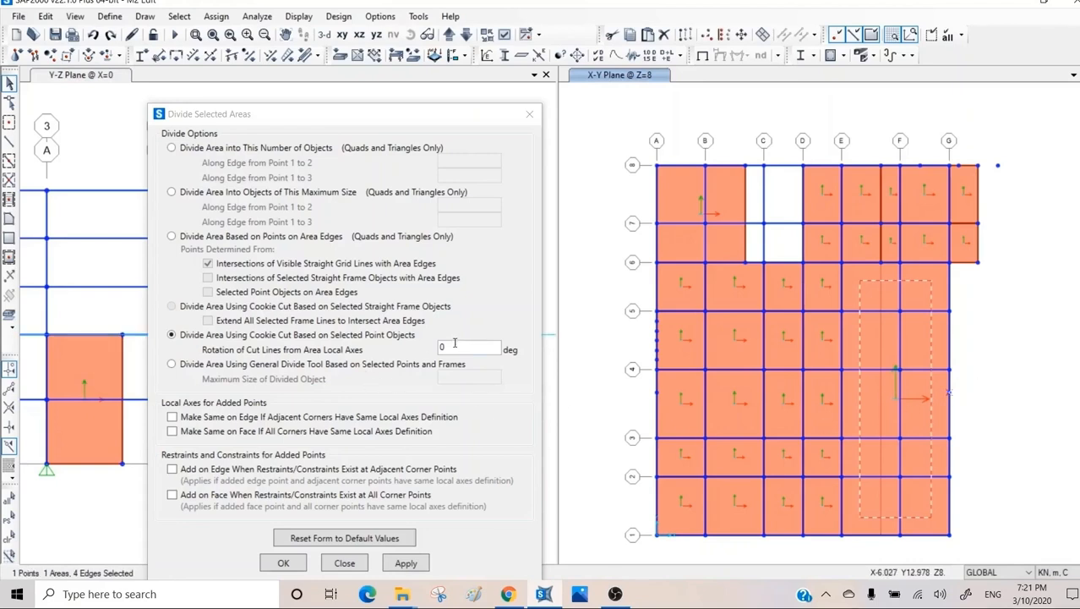
left_click(418, 349)
type("90")
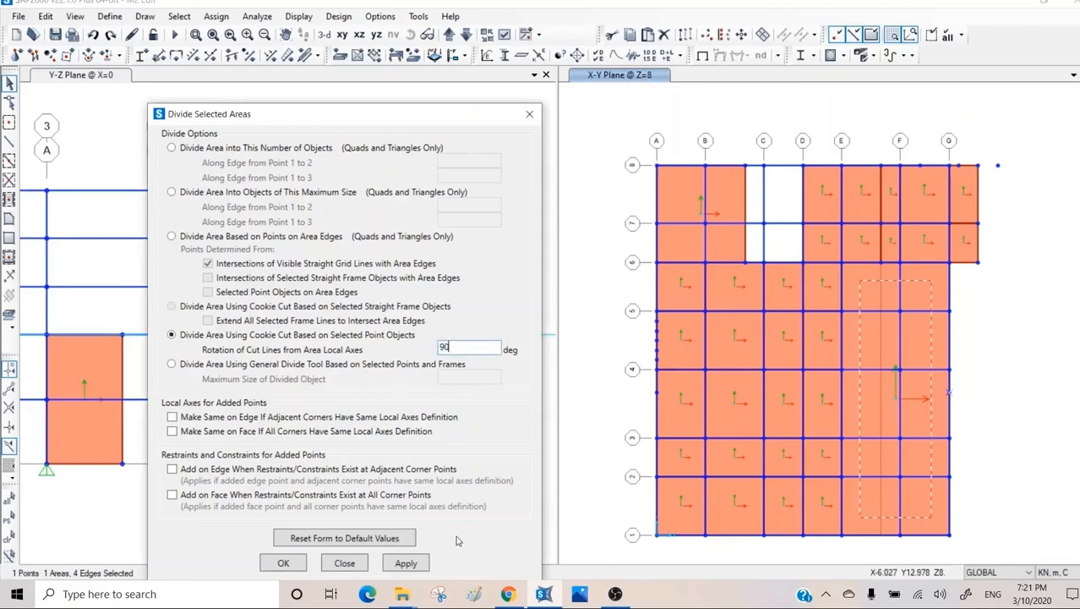
left_click(406, 563)
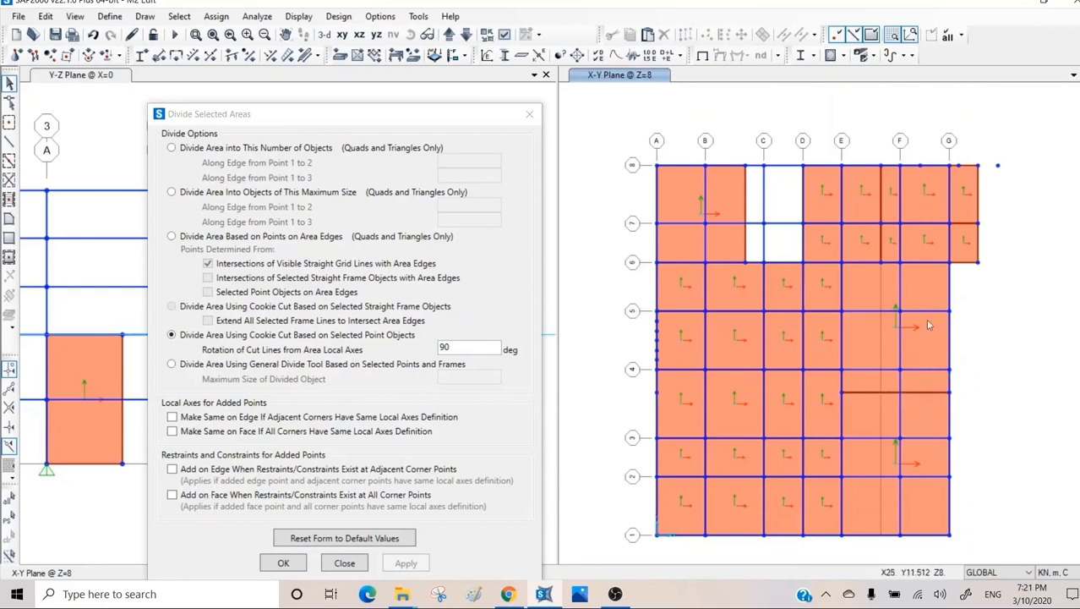
Draw a special joint with zero offsets inside the slab in the bay between grids E and F and grids 4 and 5.
left_click(911, 339)
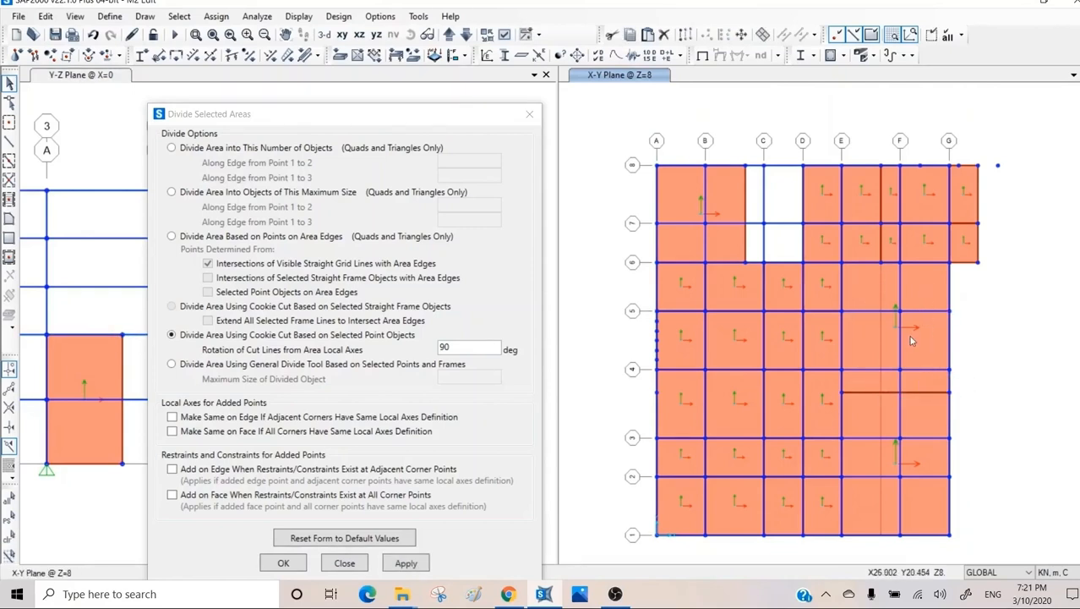
left_click(145, 17)
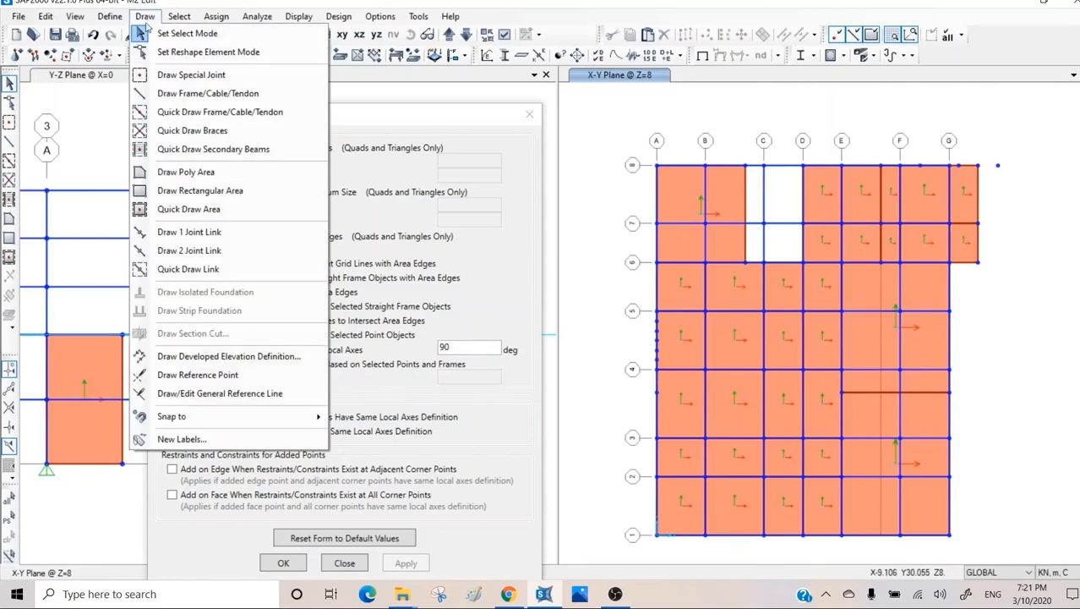
left_click(166, 75)
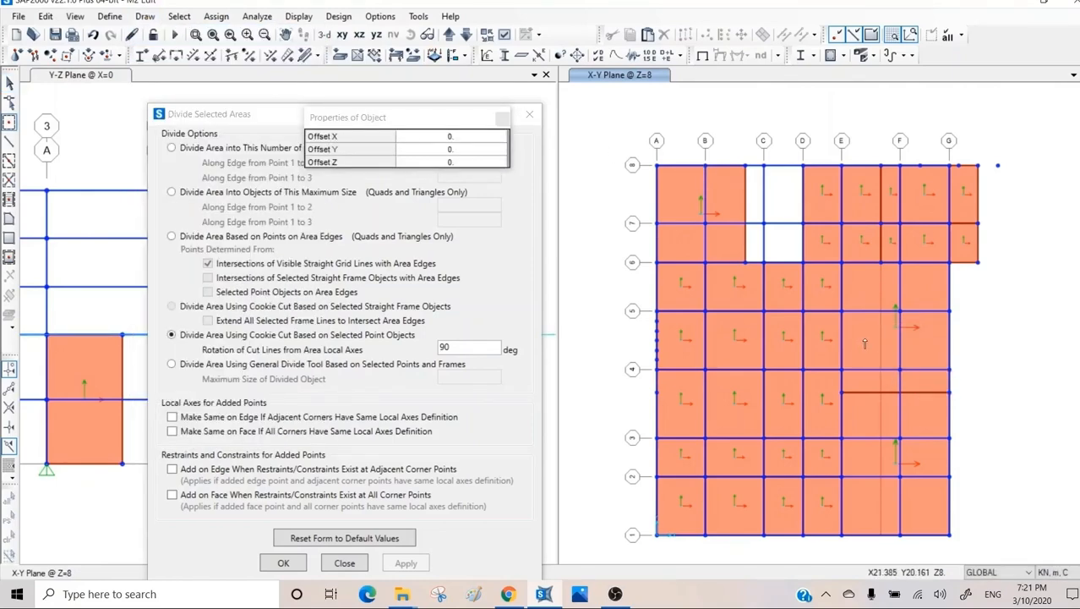
left_click(864, 339)
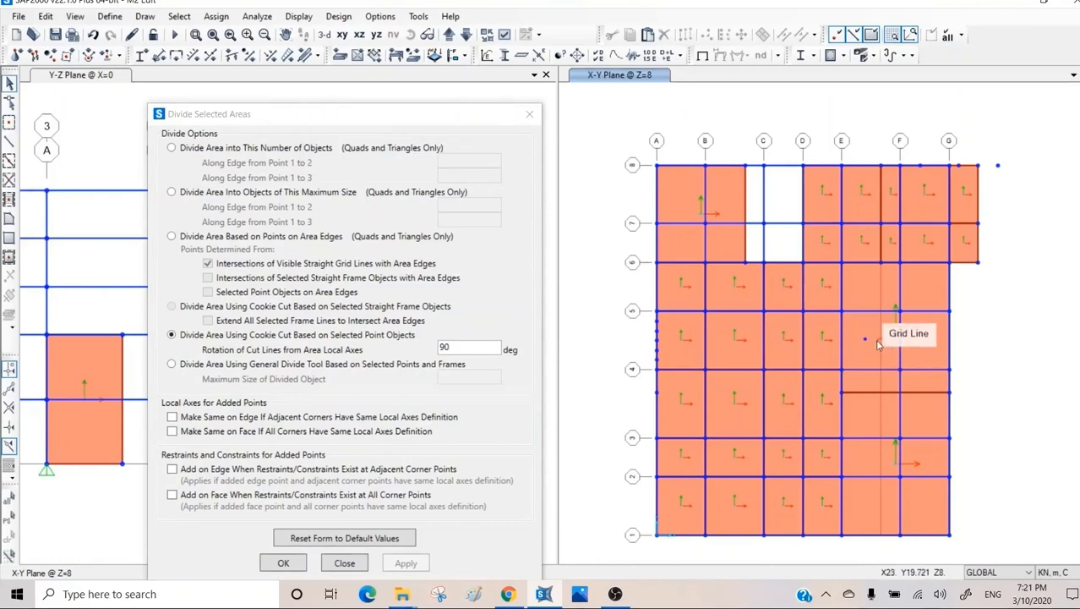
Cookie cut the slab piece around the new special joint at that point, keeping the 90-degree rotation.
left_click(865, 339)
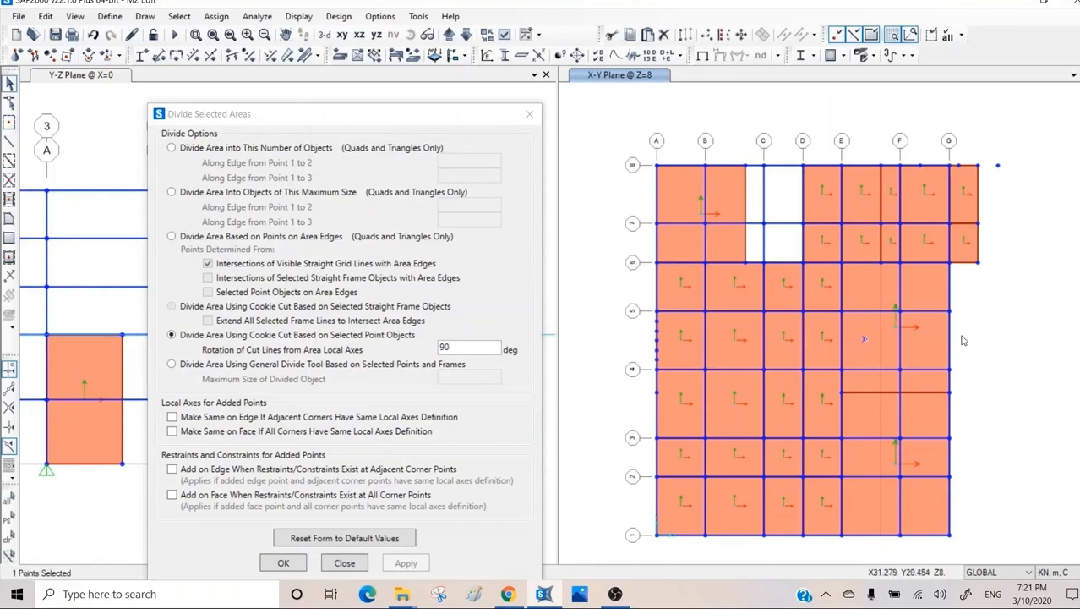
left_click(909, 338)
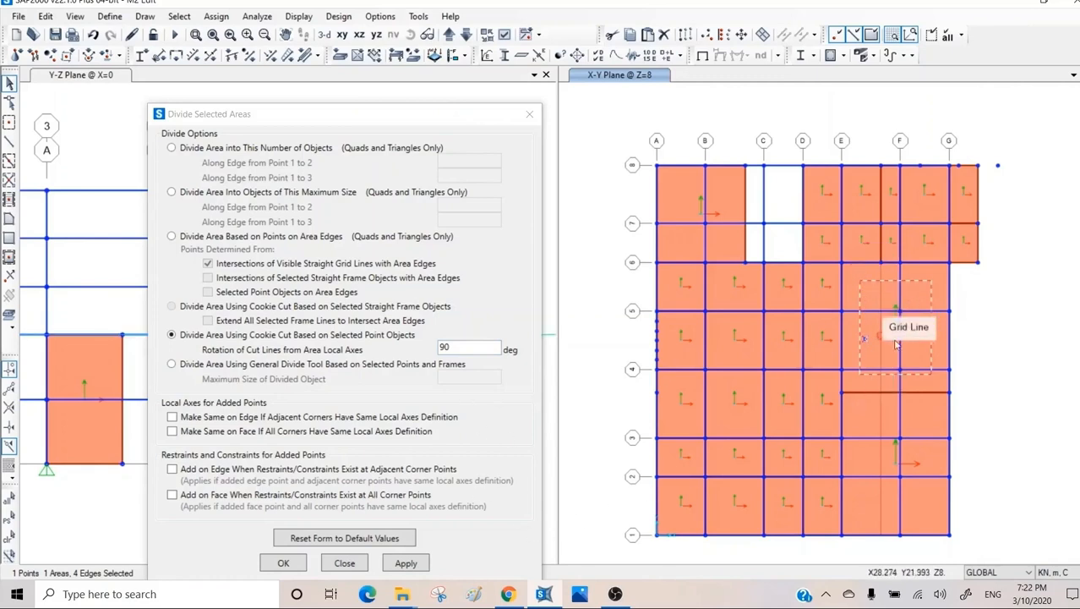
left_click(406, 562)
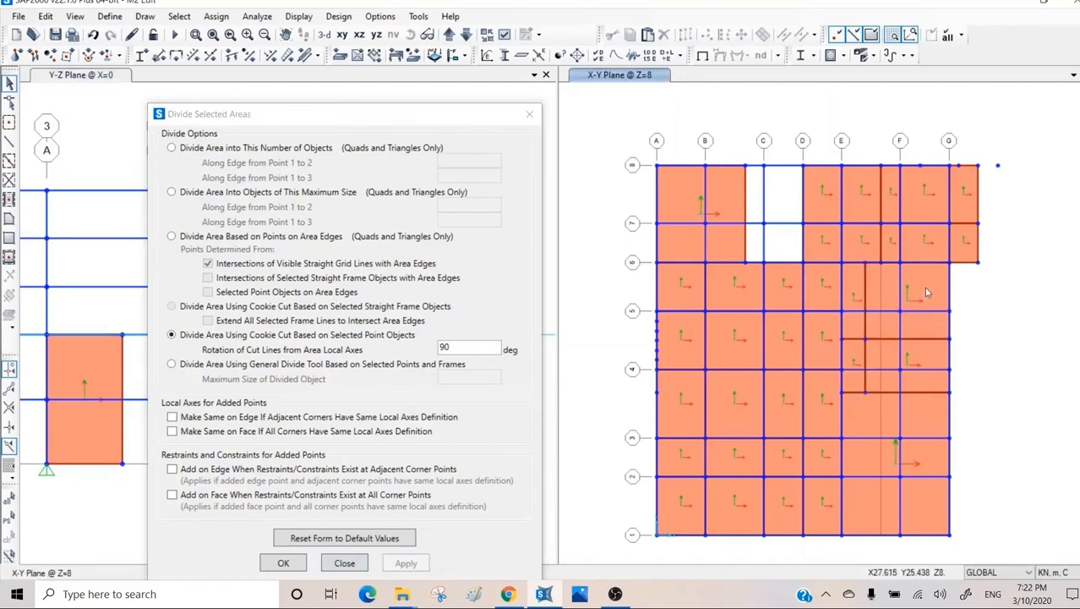
Undo the last cut and cookie cut the same slab piece at the special joint with a rotation of 0 degrees.
key("ctrl+z")
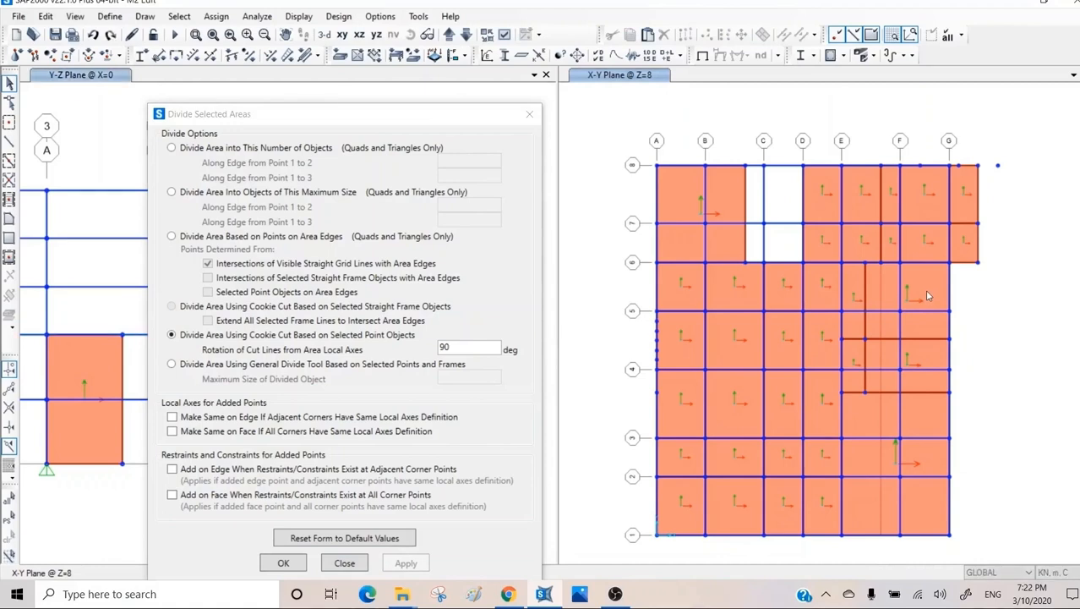
left_click(864, 342)
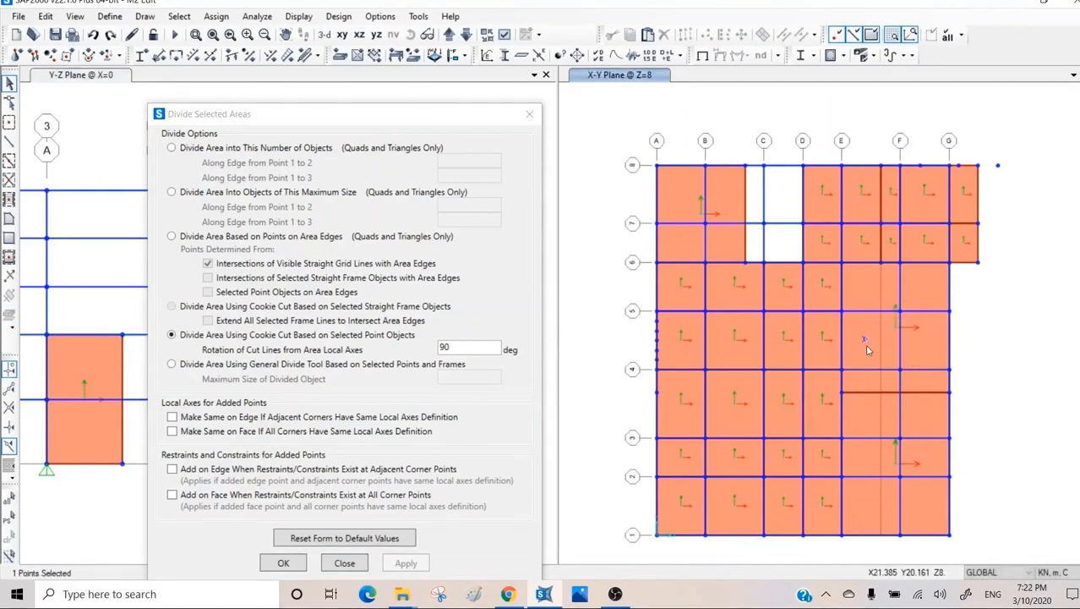
left_click(865, 349)
left_click_drag(462, 349, 400, 354)
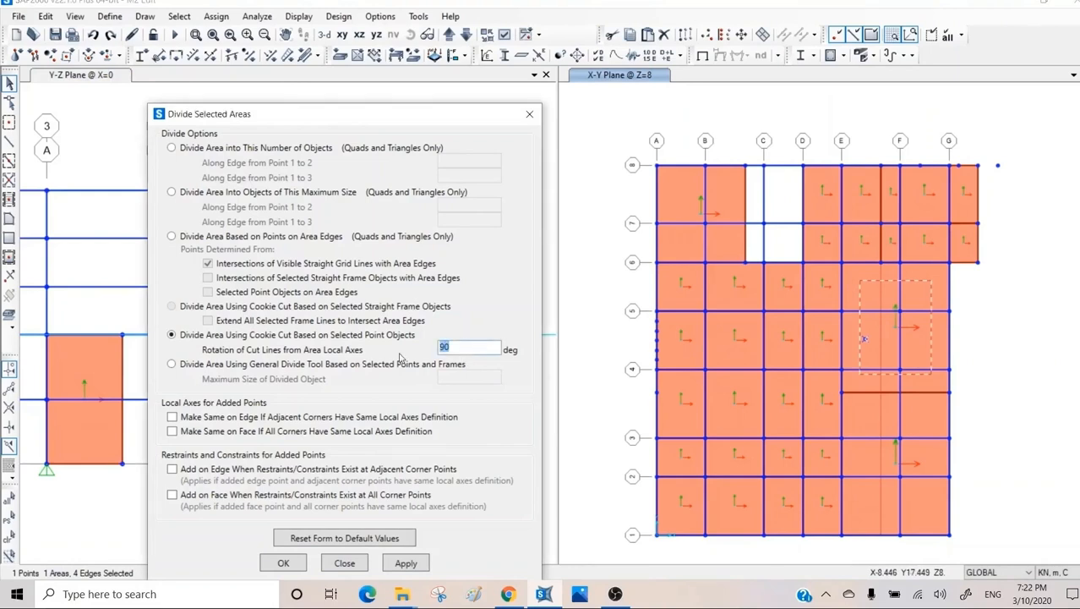
type("0")
left_click(406, 562)
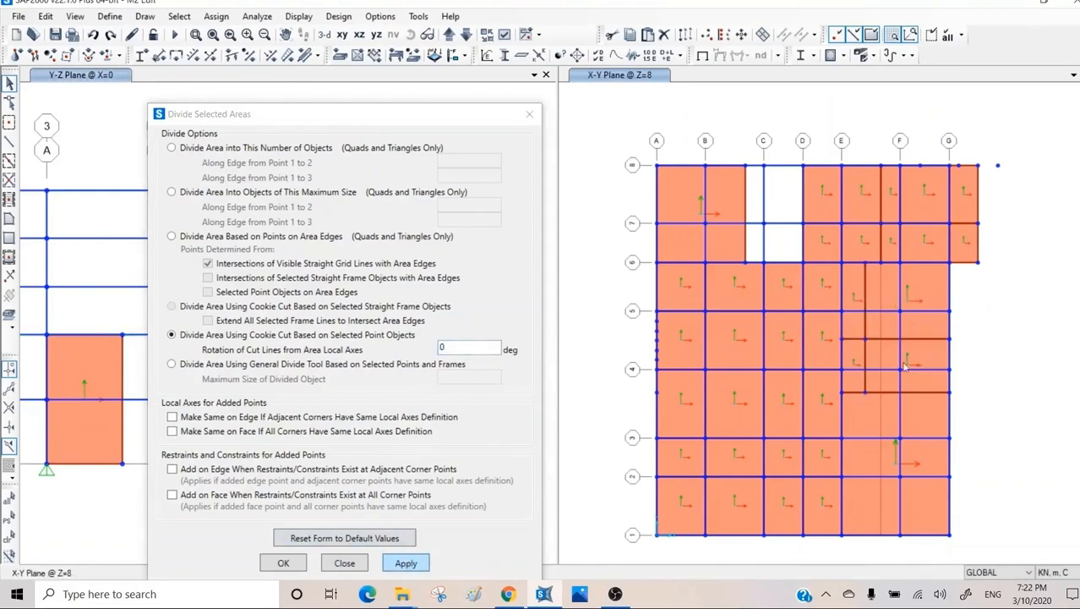
Divide the slab piece below grid 6 beside grid G with the General Divide Tool and a frame, maximum size 1.5 m, and close the dialog.
left_click(878, 365)
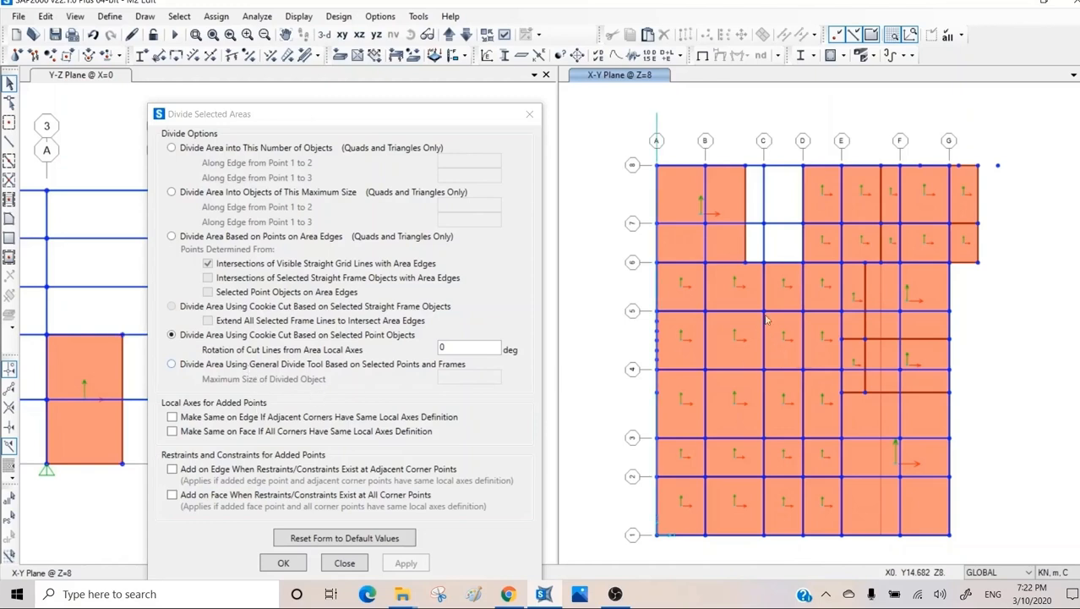
left_click(919, 281)
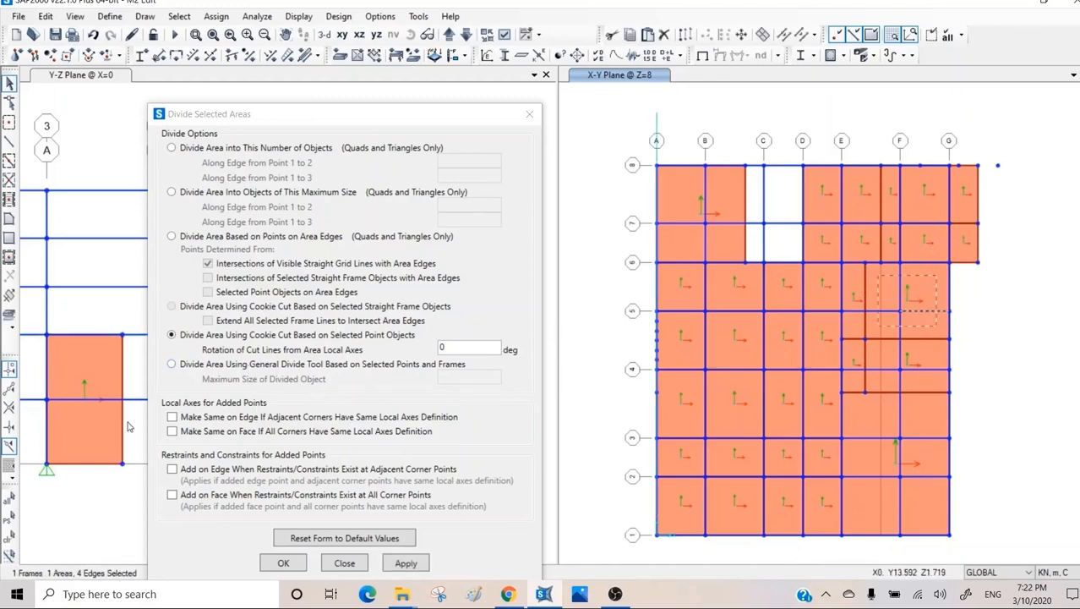
left_click(203, 363)
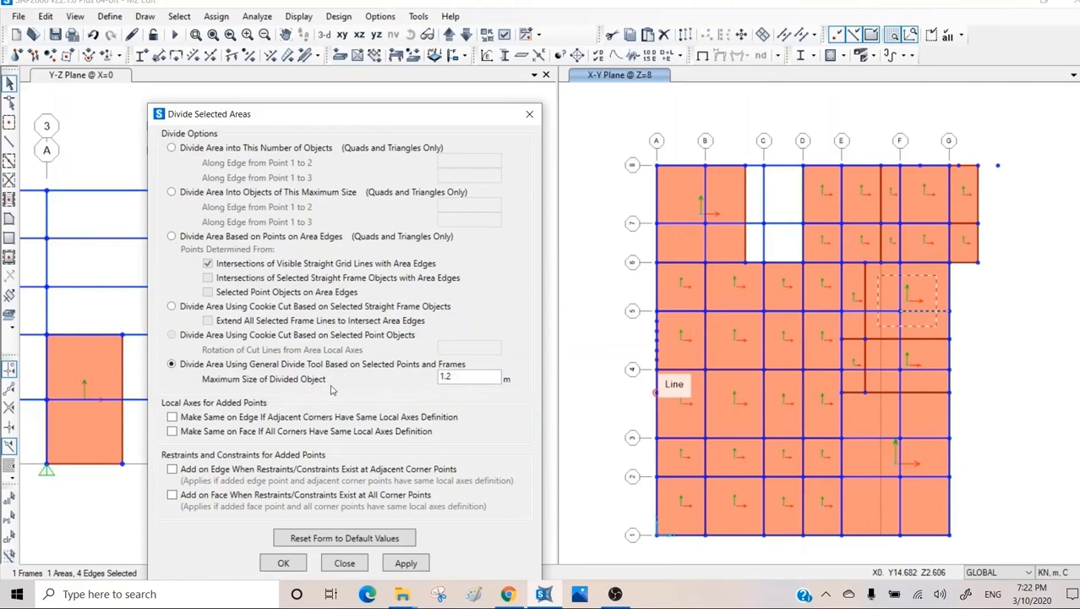
left_click_drag(467, 380, 440, 378)
type("1.5")
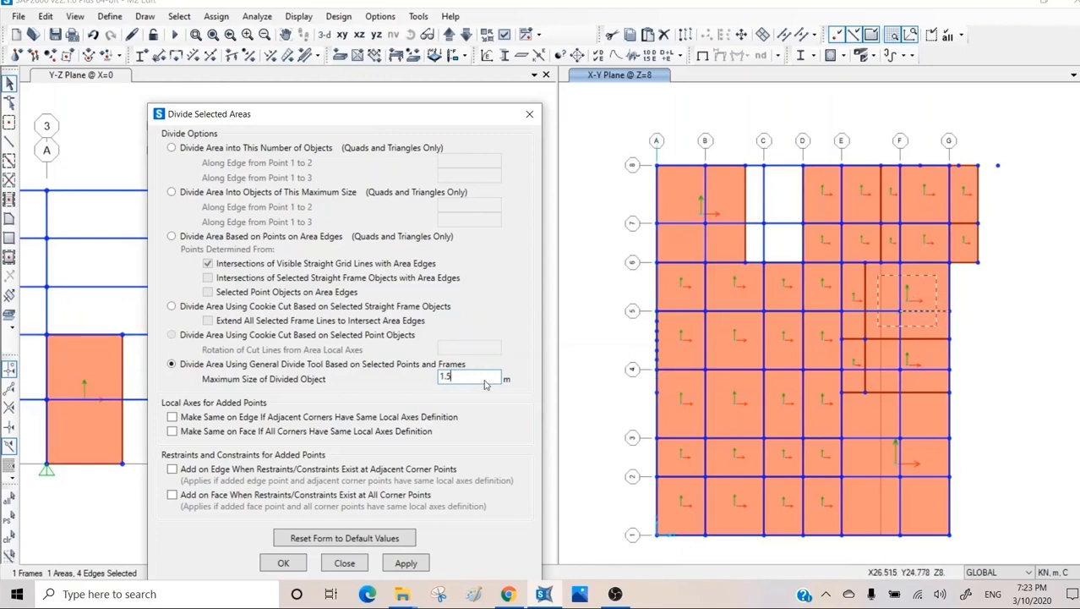
left_click(405, 565)
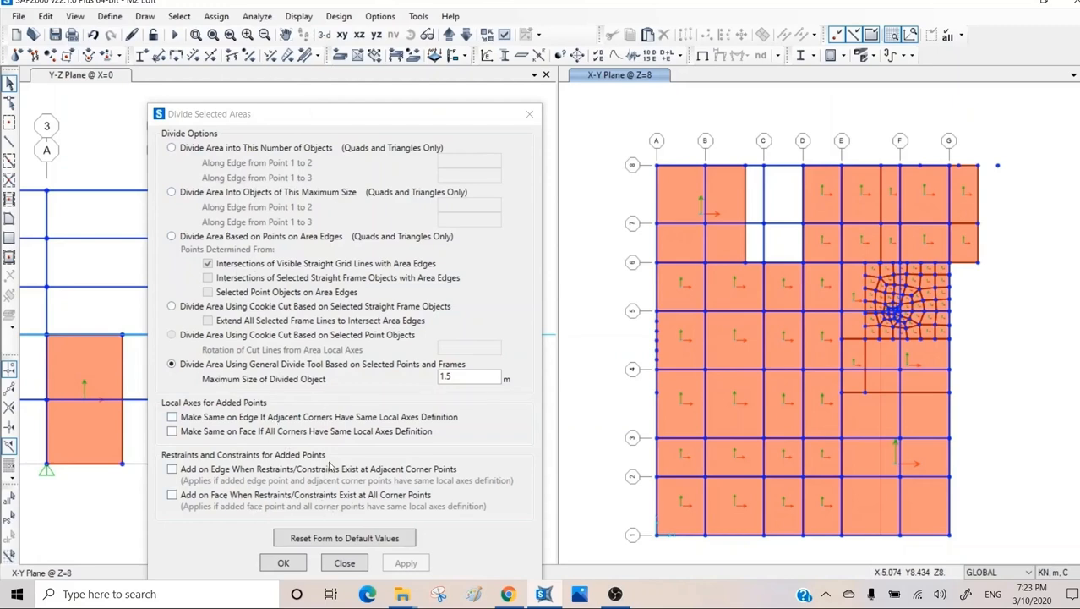
left_click(345, 562)
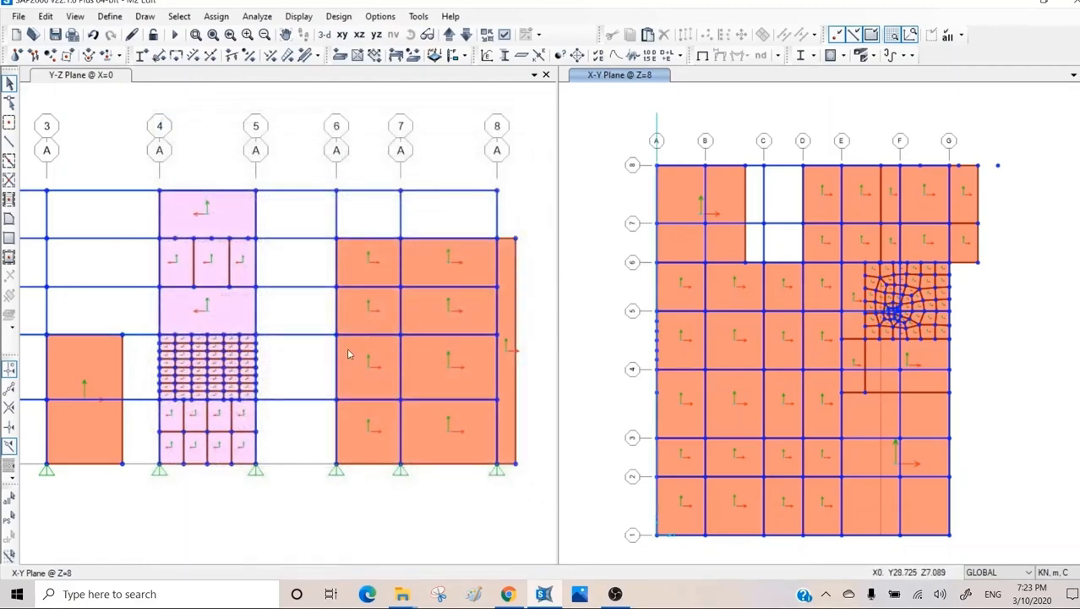
Reshape the narrow wall strip beyond grid 8 in the Y-Z elevation by moving its lower and upper free corners outward.
left_click(10, 101)
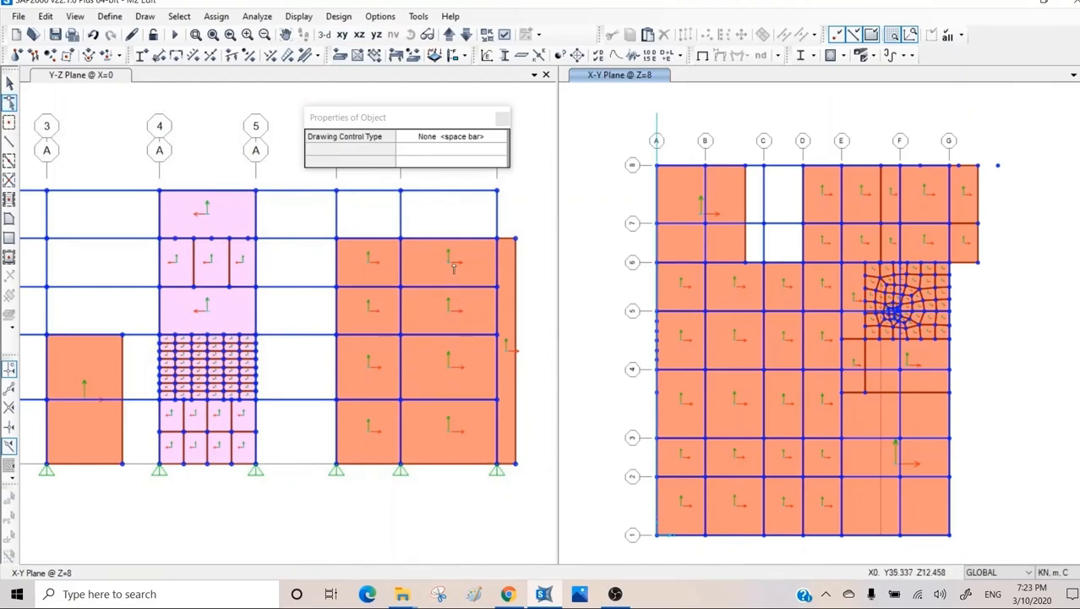
left_click(511, 322)
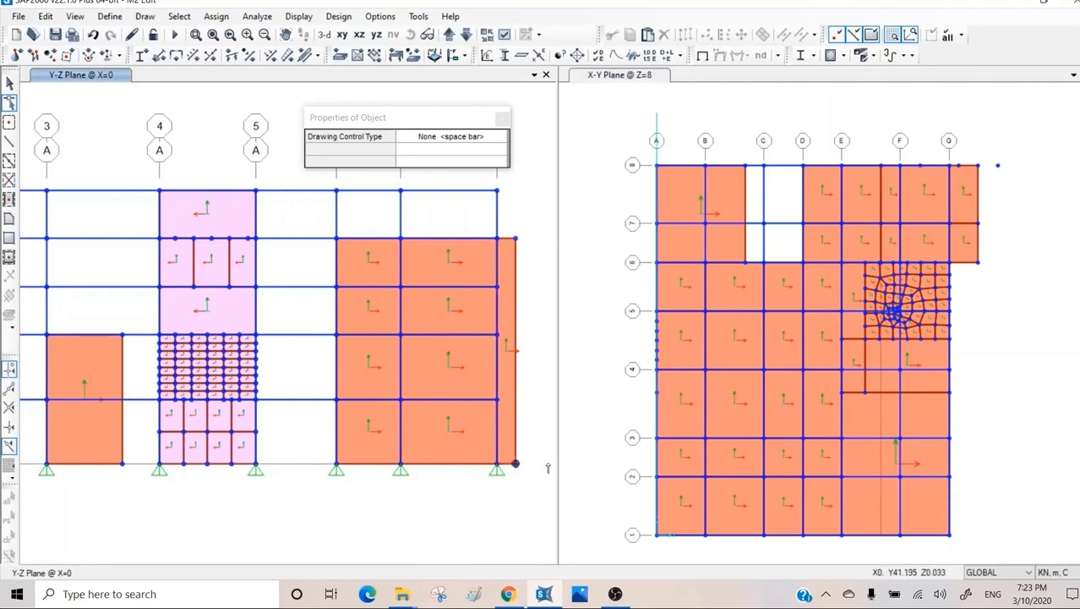
left_click_drag(515, 463, 539, 466)
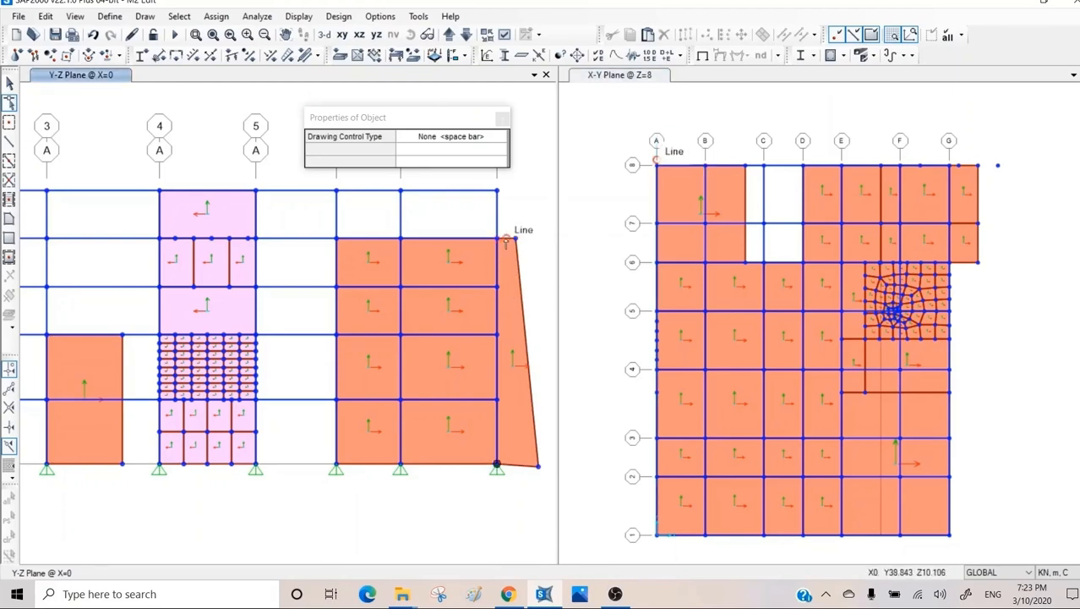
left_click_drag(515, 238, 536, 235)
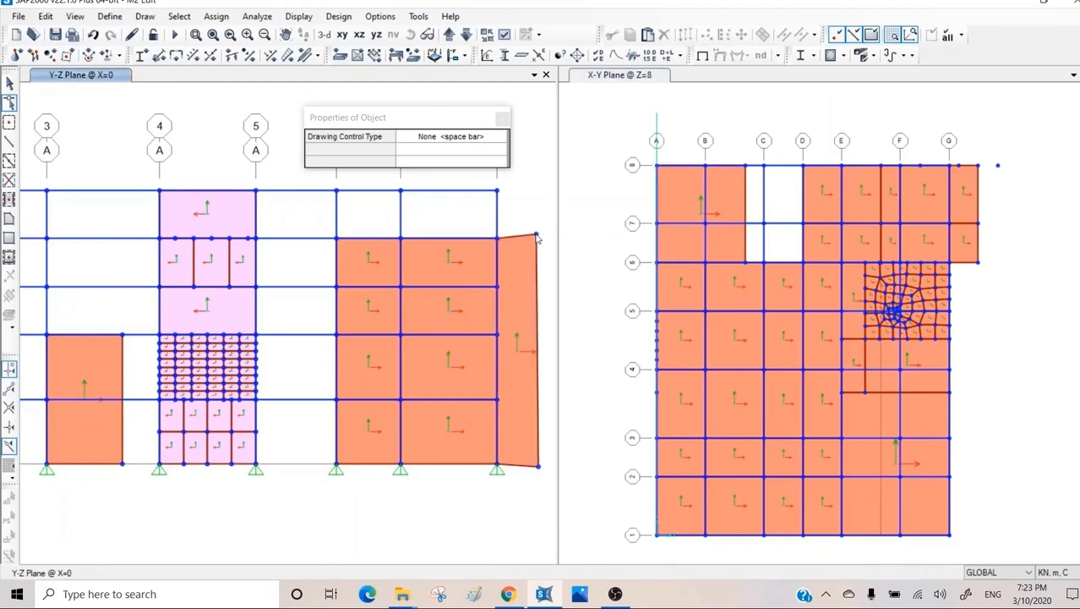
Reshape the second-storey wall panel between grids 7 and 8 by moving its lower grid 7 corner and upper grid 8 joint inward.
left_click(400, 399)
left_click_drag(400, 399, 424, 379)
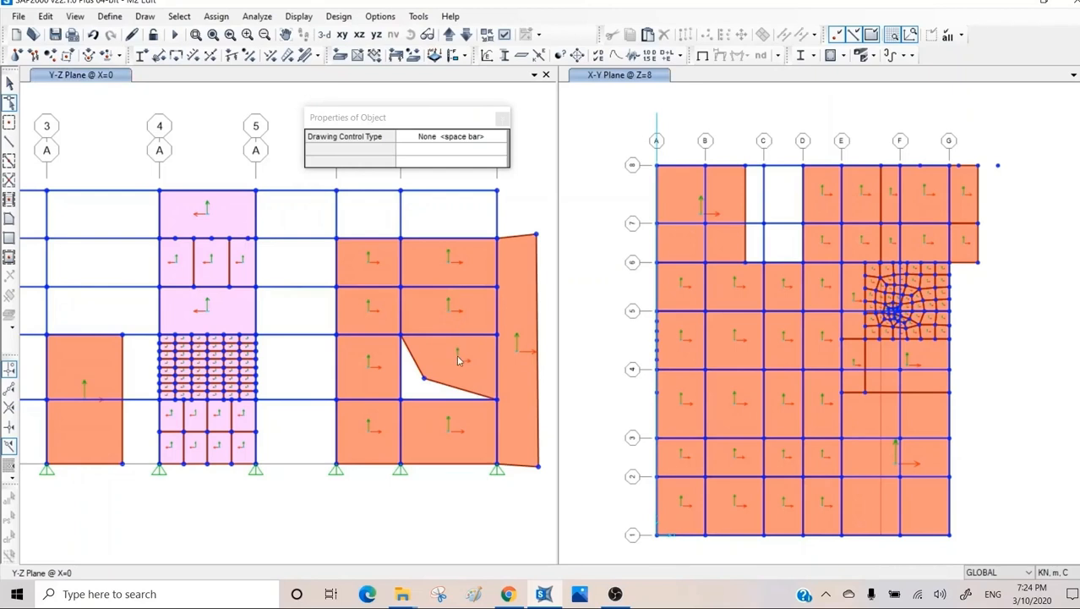
left_click_drag(424, 383, 475, 351)
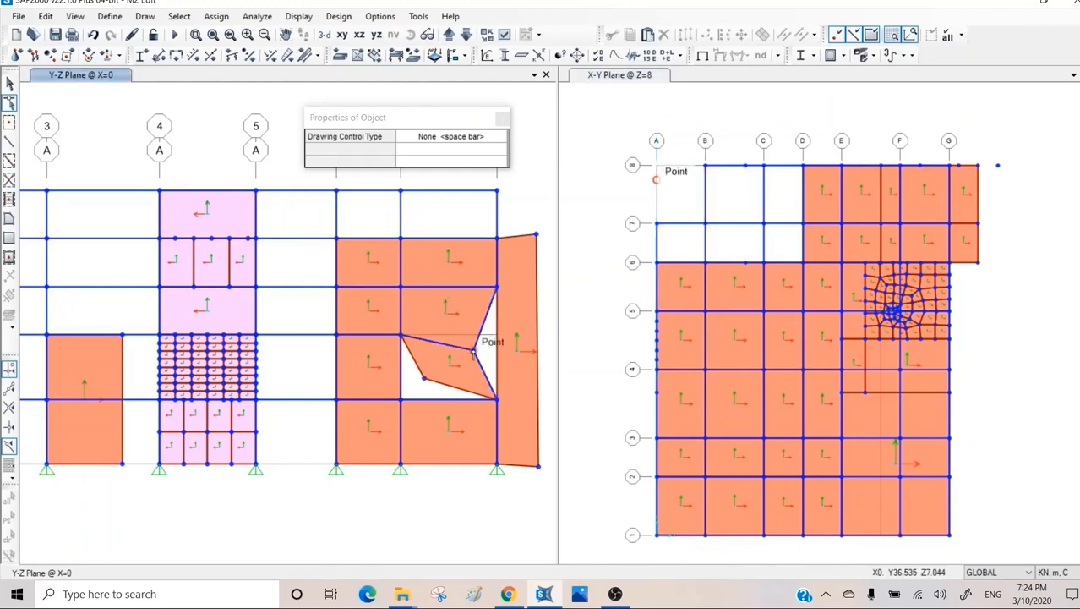
Move the reshaped panel horizontally into the bay between grids 5 and 6 using the Horizontal drawing control, and leave reshape mode.
key("h")
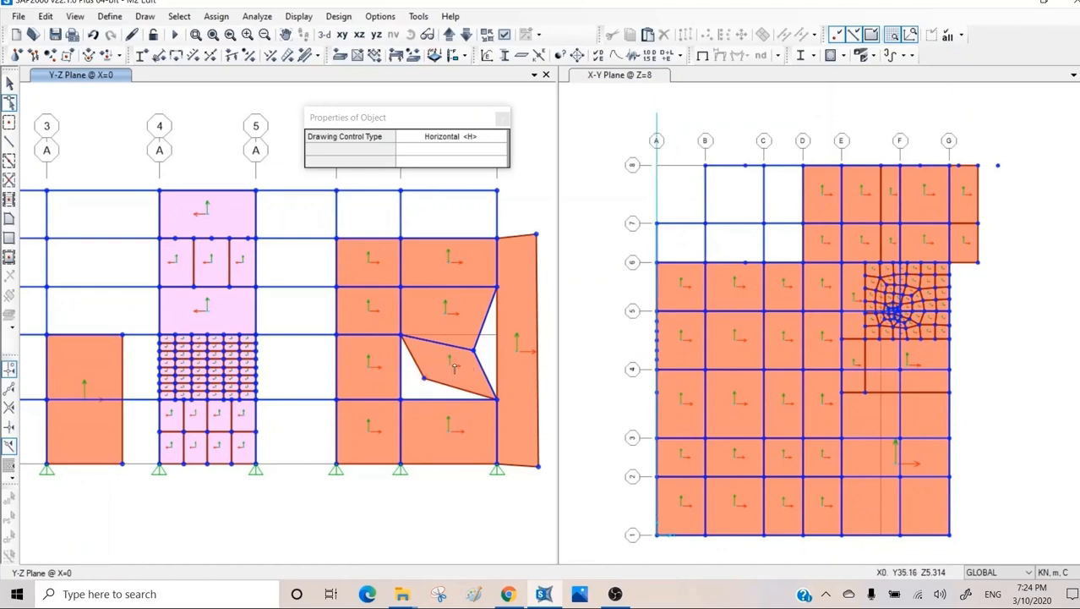
left_click_drag(451, 368, 295, 521)
key("Escape")
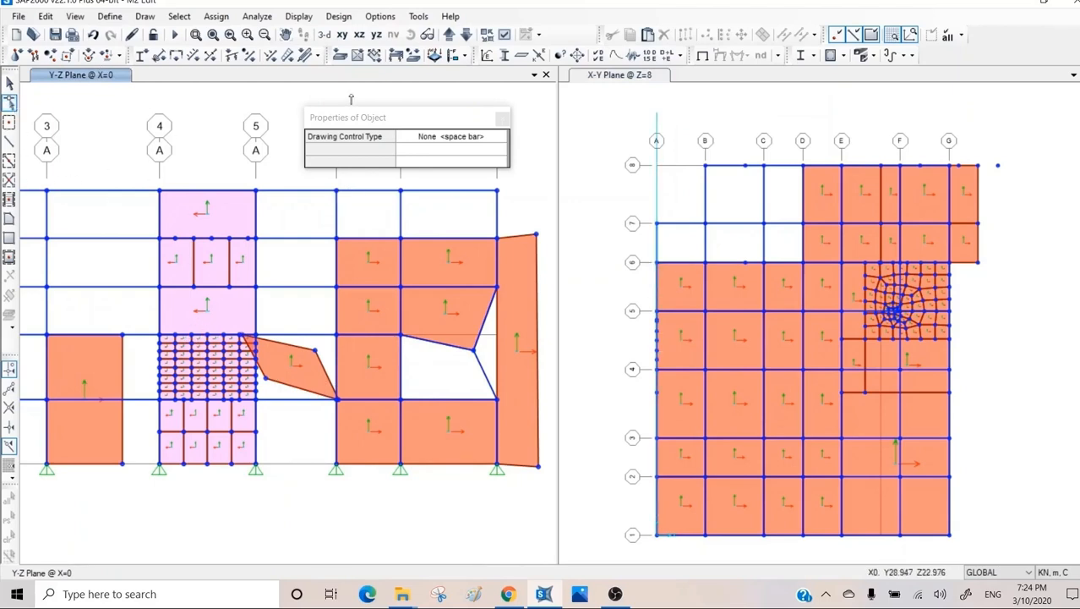
key("Escape")
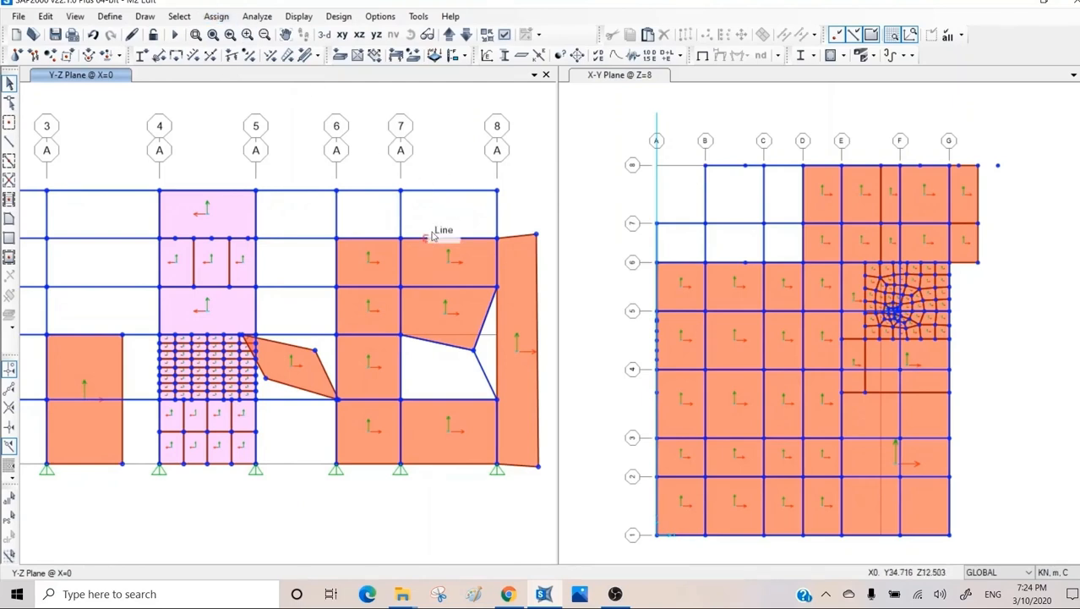
Select all objects in the Y-Z elevation, isolate them and switch that window to the 3-D view.
left_click_drag(553, 141, 34, 502)
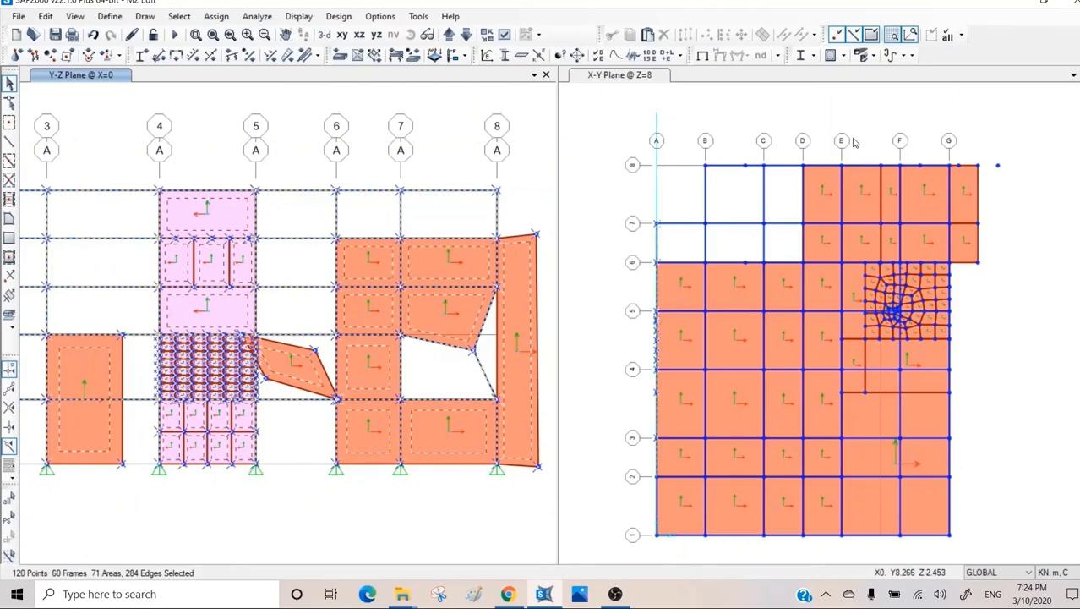
left_click(931, 35)
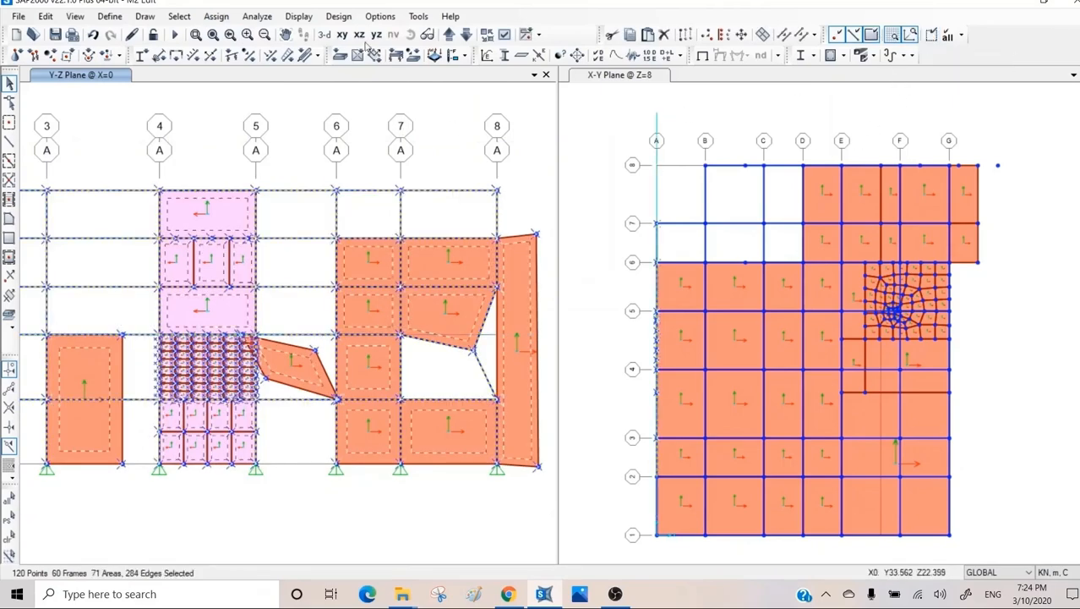
left_click(324, 34)
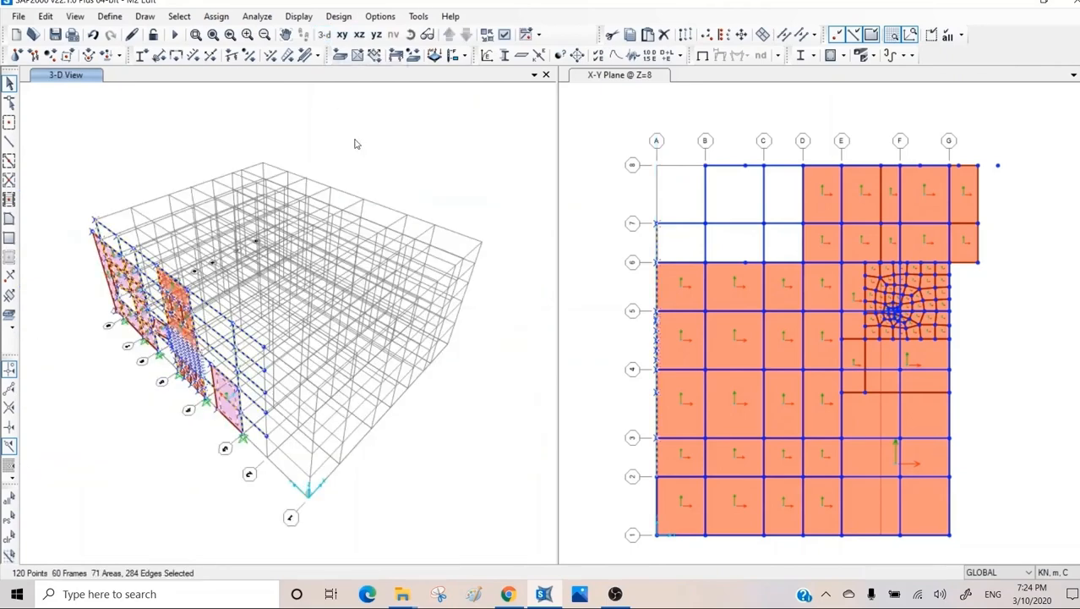
Hide the grid lines in the 3-D view, zoom in on the isolated wall frame and clear the selection.
left_click(892, 34)
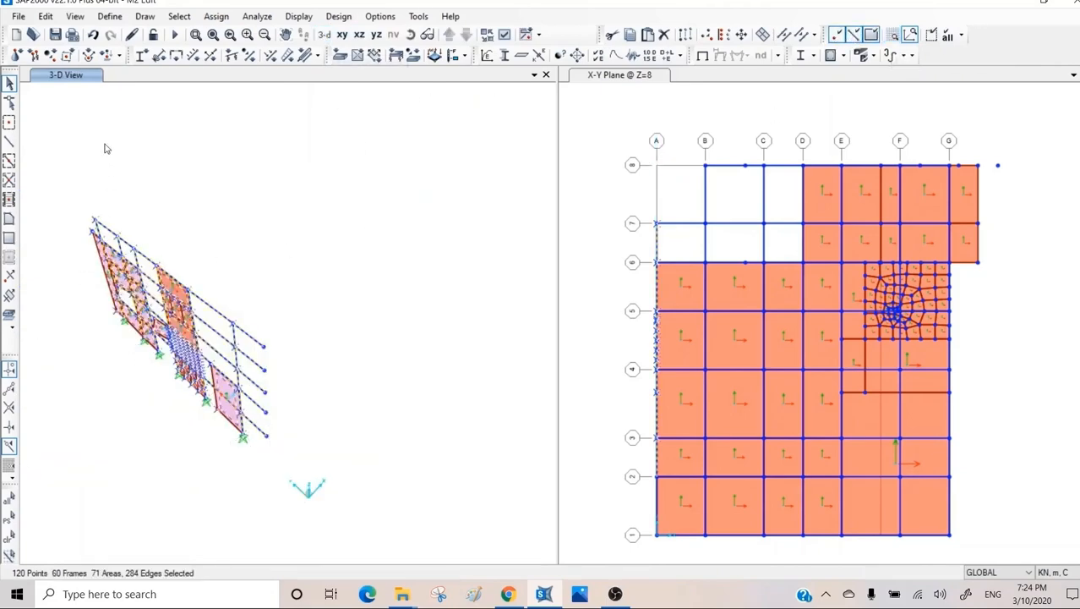
left_click(196, 35)
left_click_drag(317, 186, 61, 463)
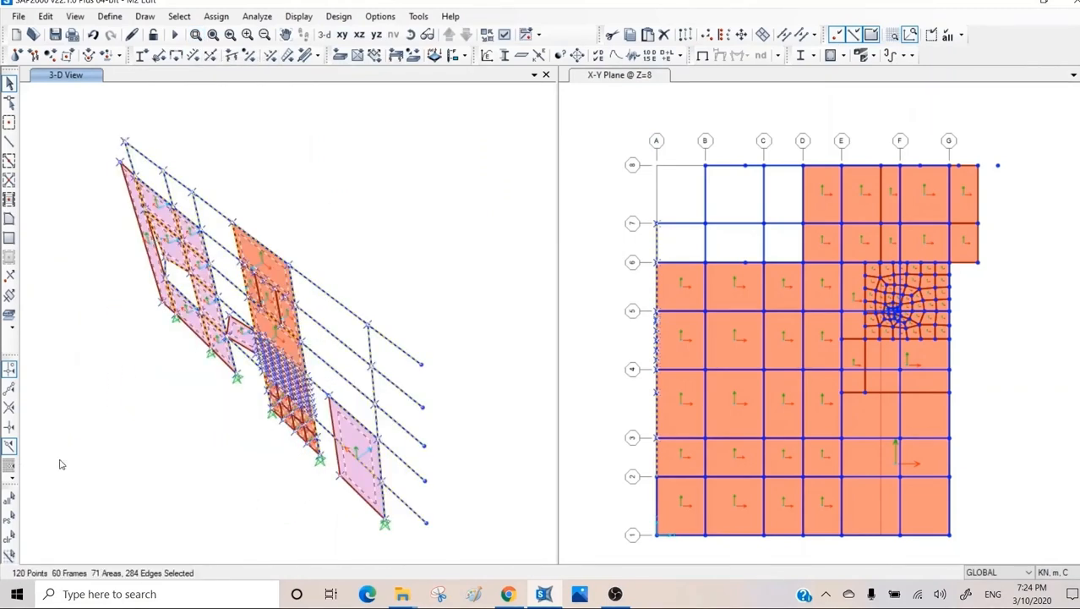
key("ctrl+q")
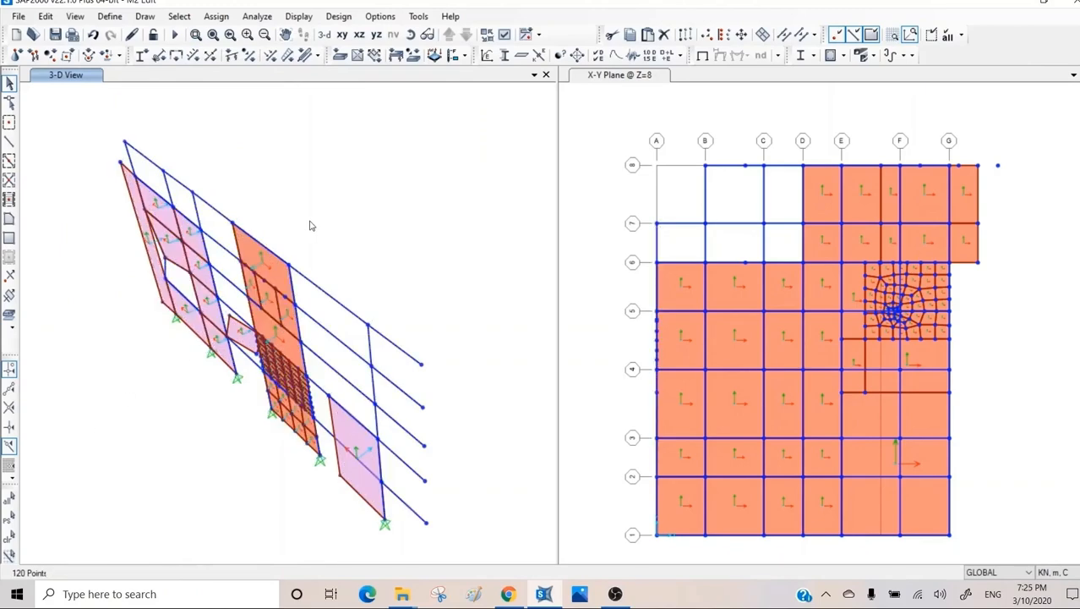
Reverse the local 3 axis of the second-storey panel at the purple wall's edge, keeping assigns in the same global orientation.
scroll(240, 337, "up", 5)
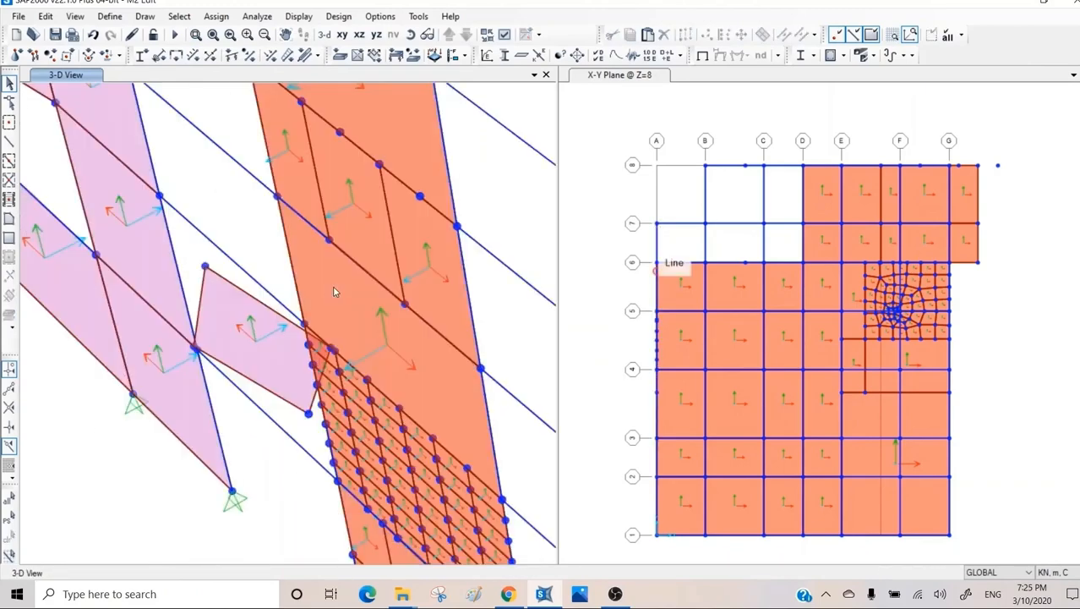
left_click(120, 224)
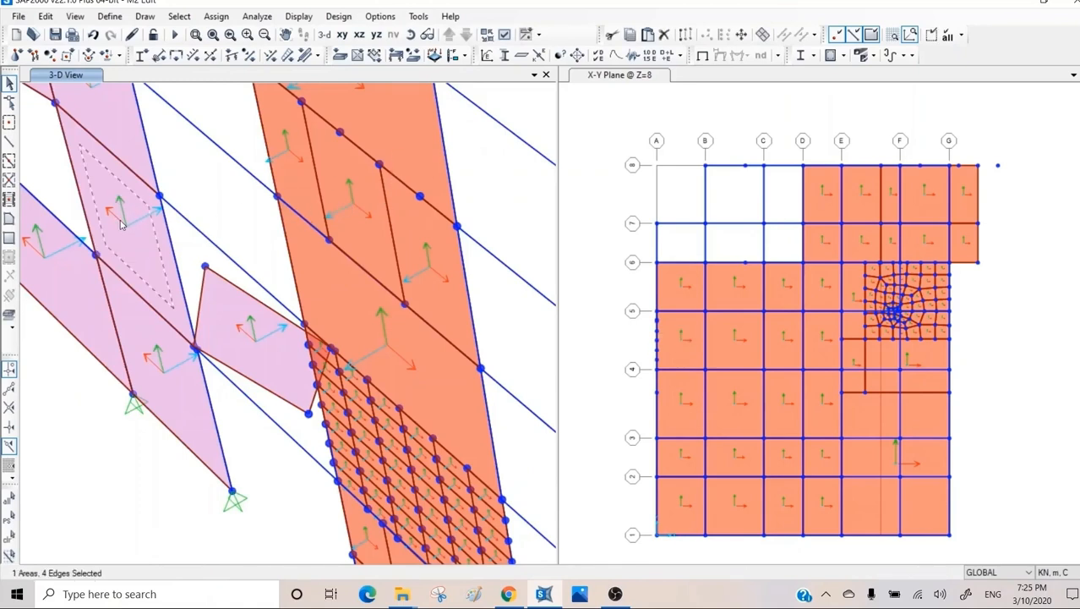
left_click(229, 17)
mouse_move(267, 113)
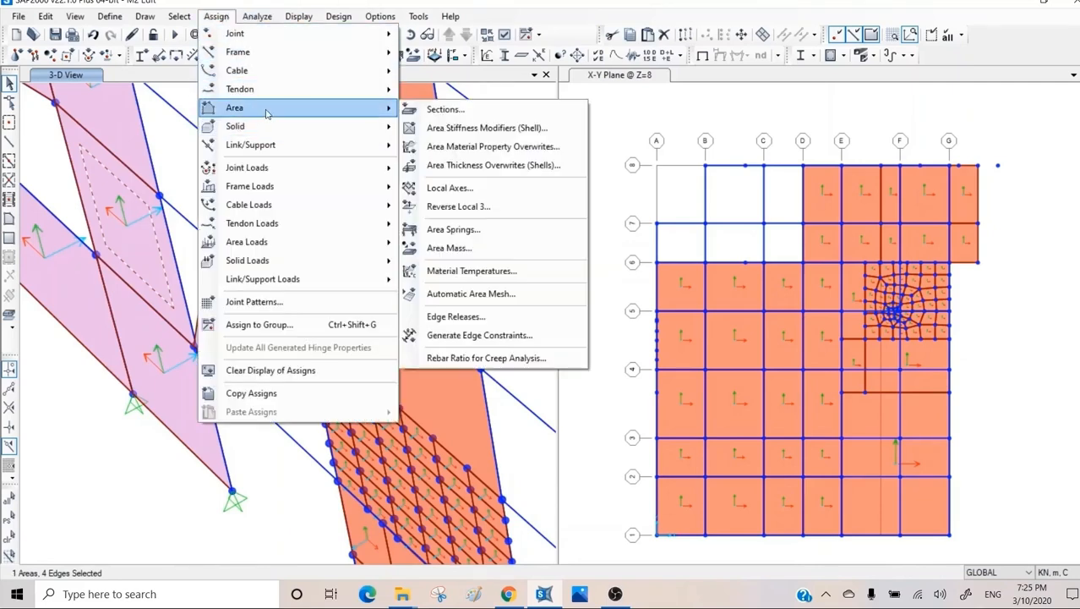
left_click(479, 208)
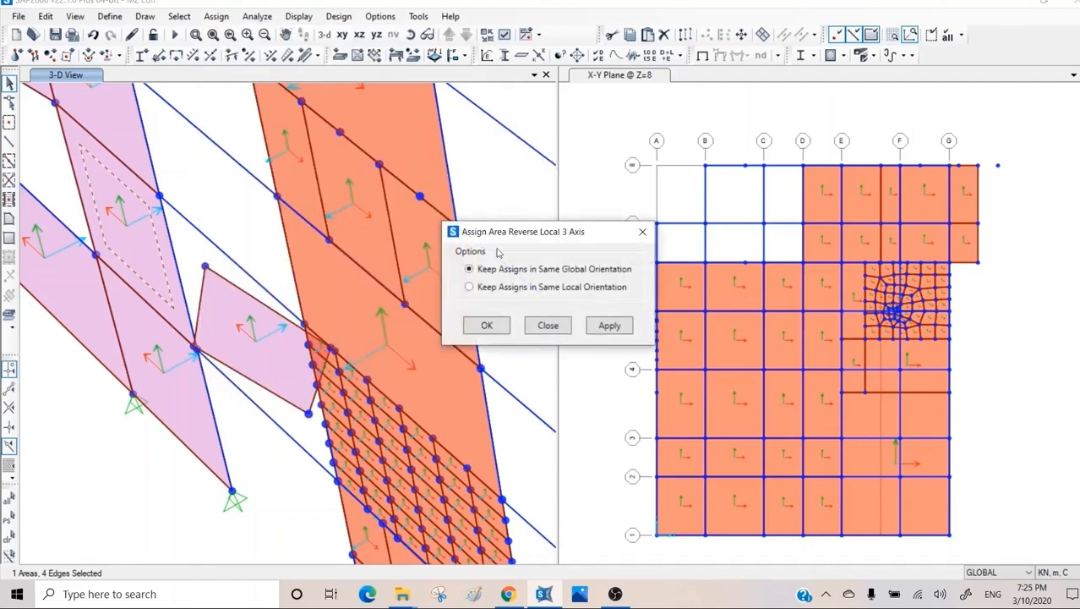
left_click(608, 327)
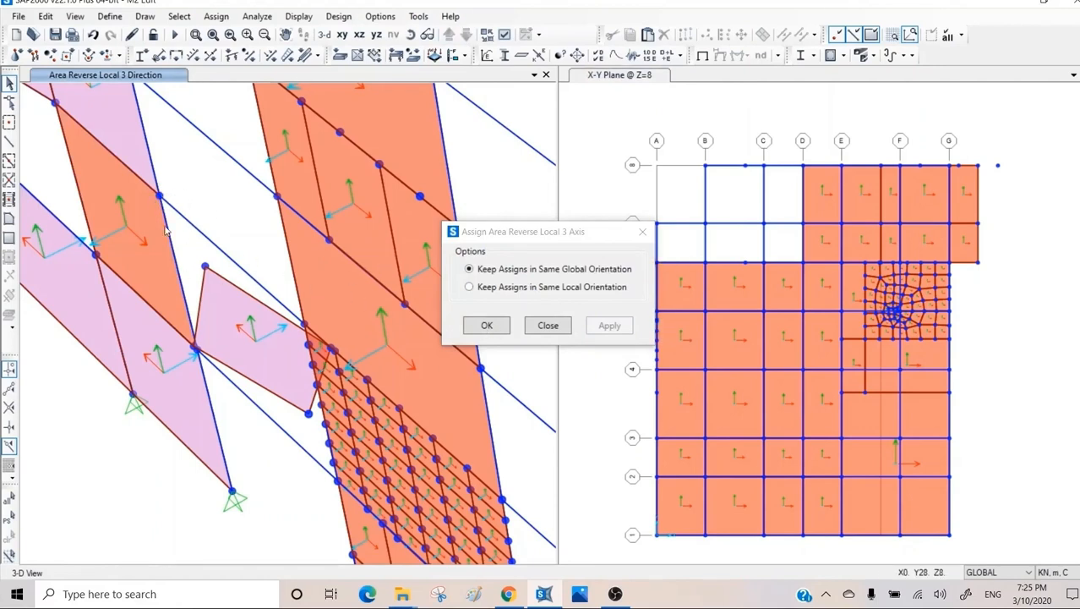
Reset the local axes to default for the purple wall panel directly above the reversed one.
left_click(107, 133)
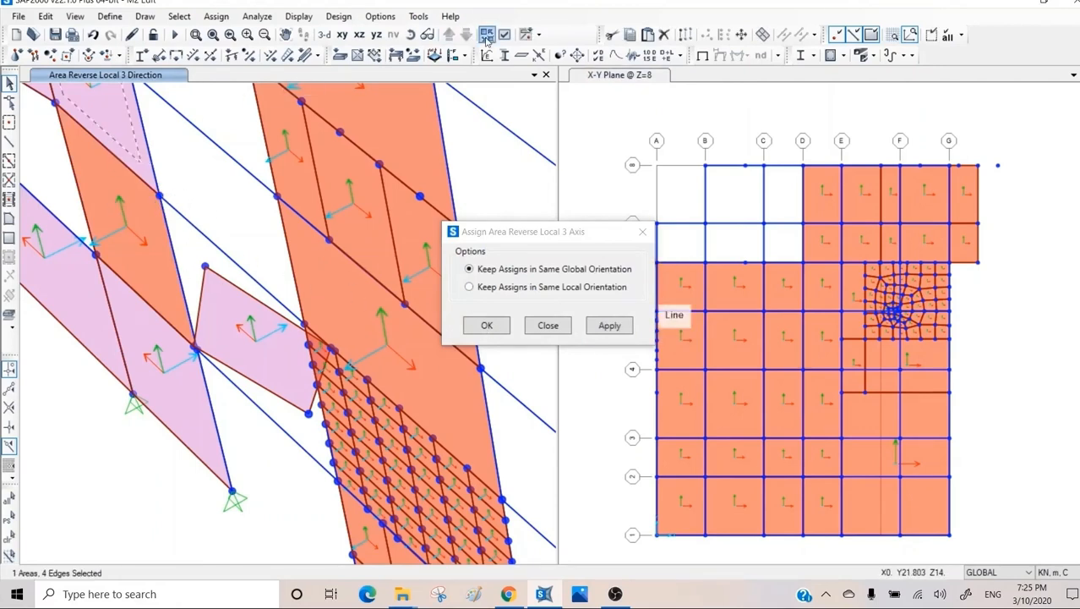
left_click(218, 16)
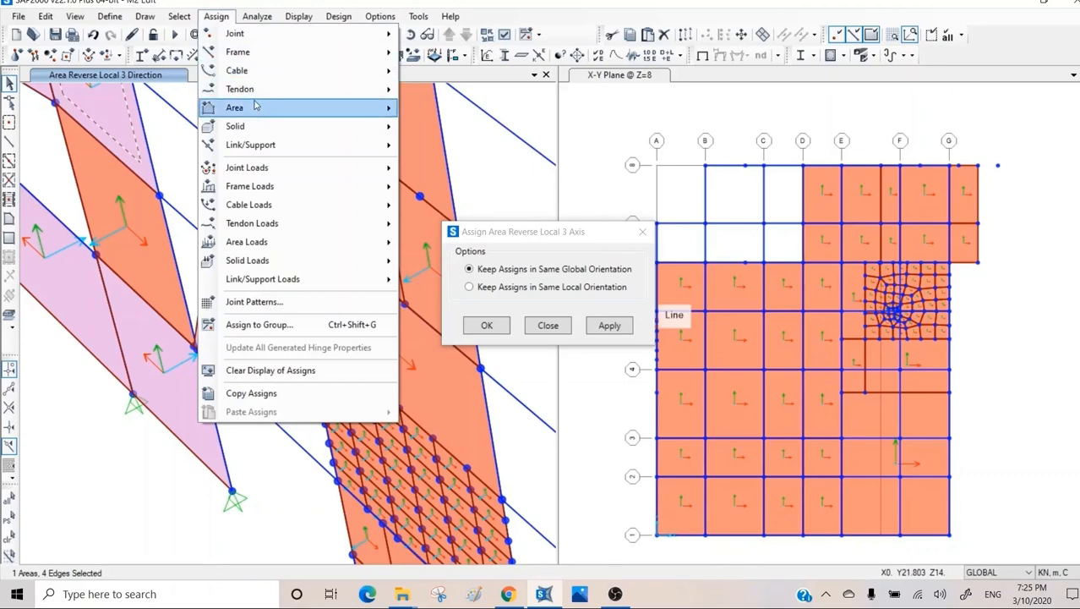
mouse_move(287, 108)
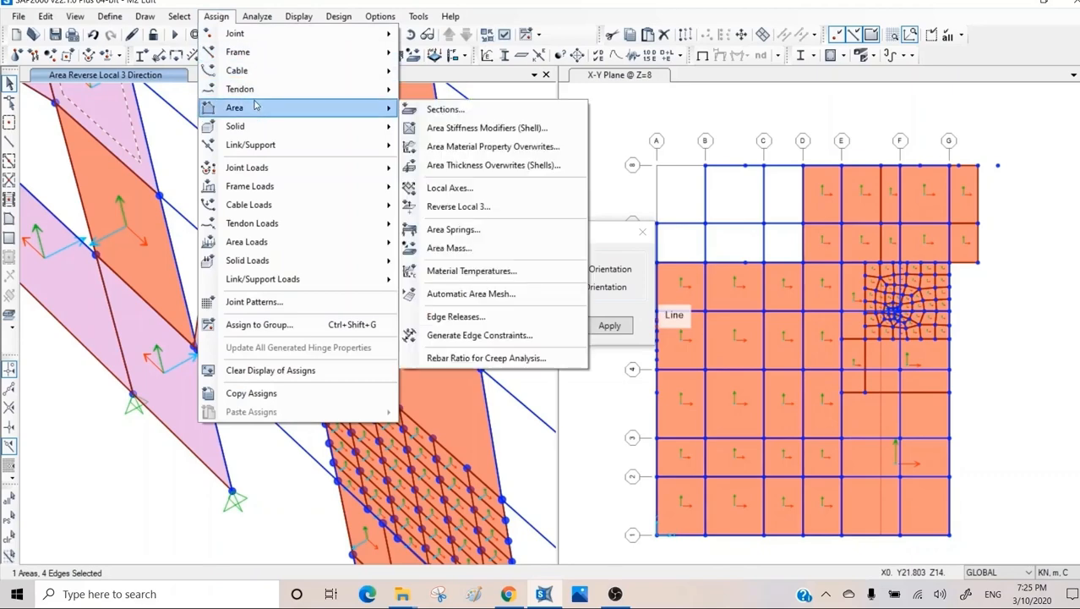
left_click(457, 190)
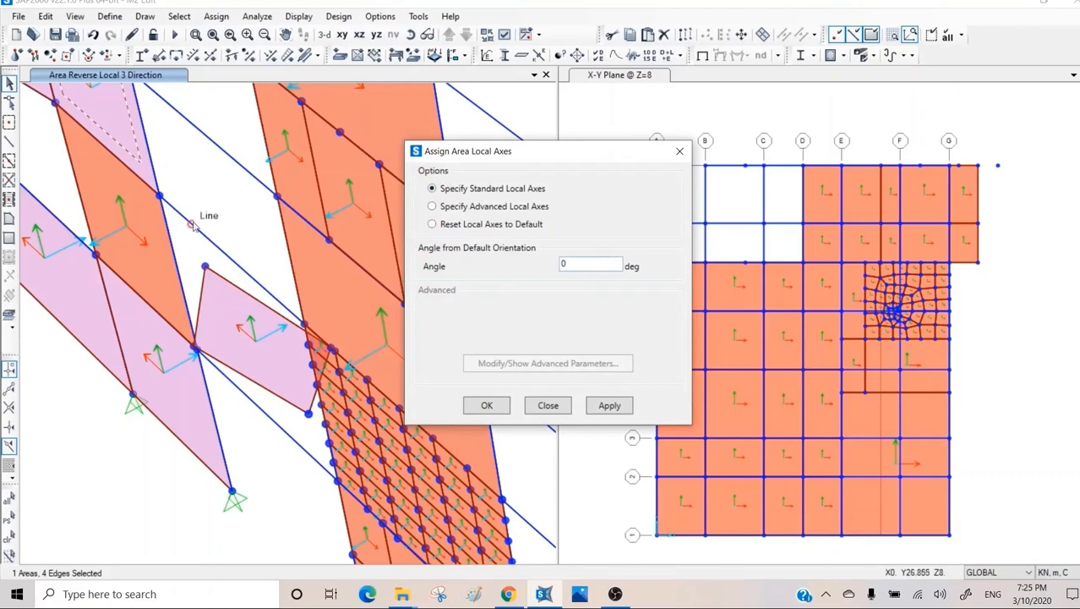
middle_click_drag(195, 219, 222, 323)
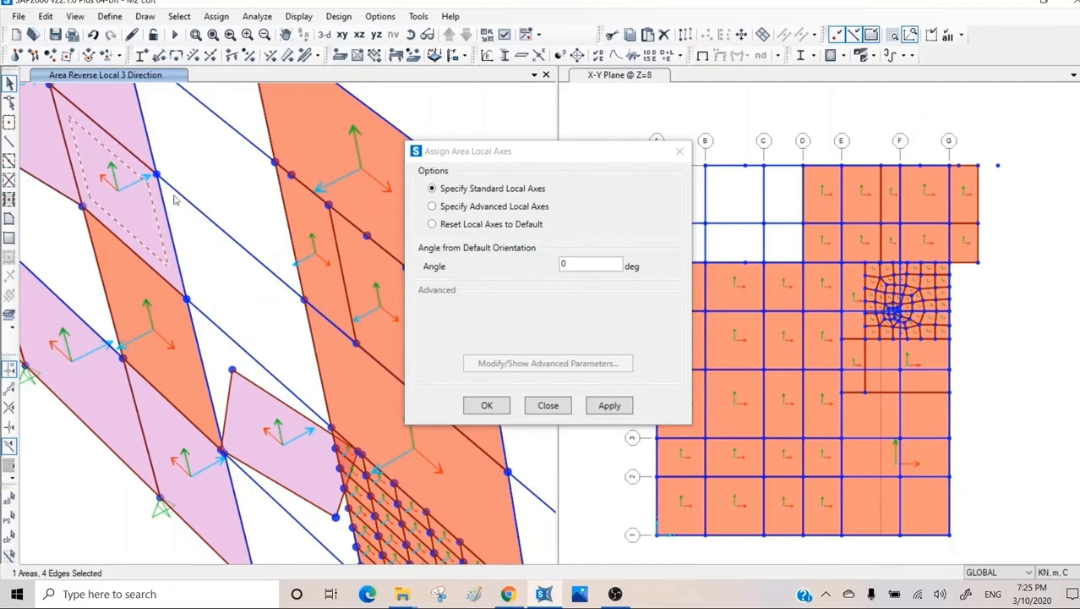
left_click(436, 225)
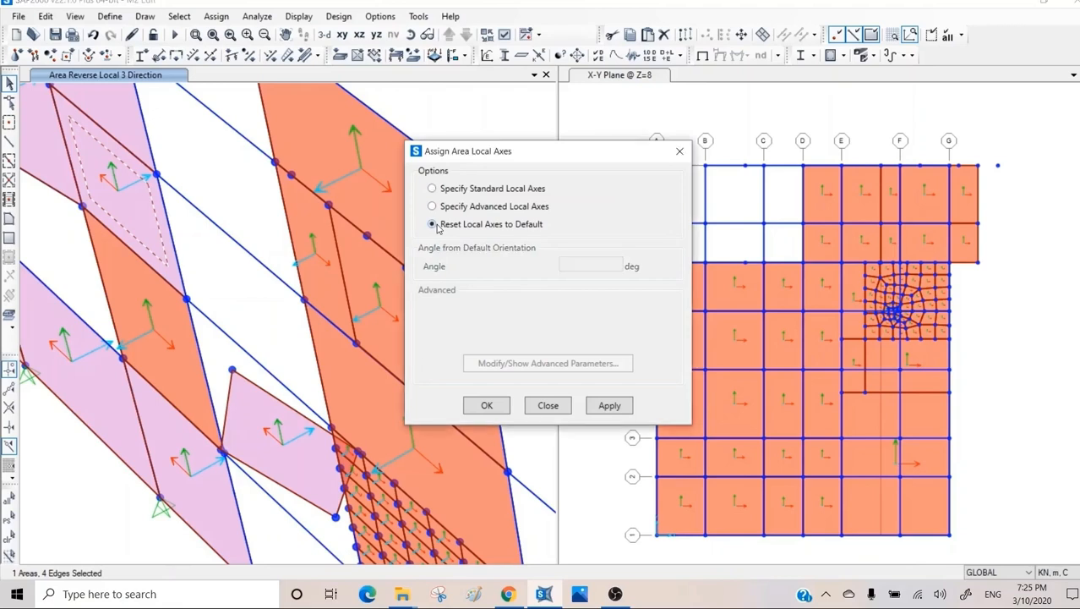
left_click(610, 407)
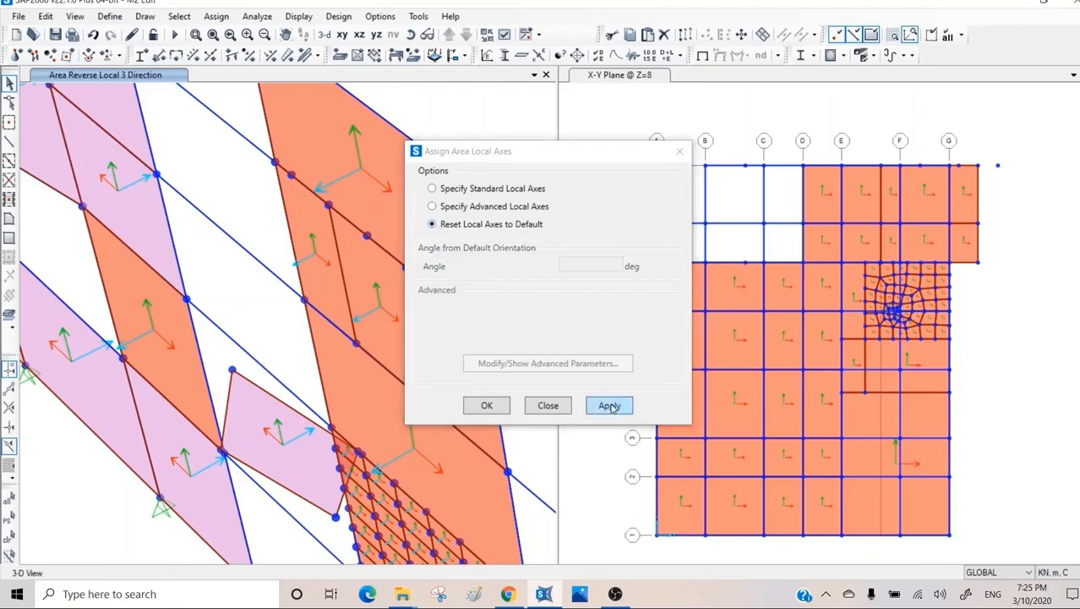
Rotate the same upper panel's standard local axes to an angle of 90 degrees from the default orientation.
left_click(123, 196)
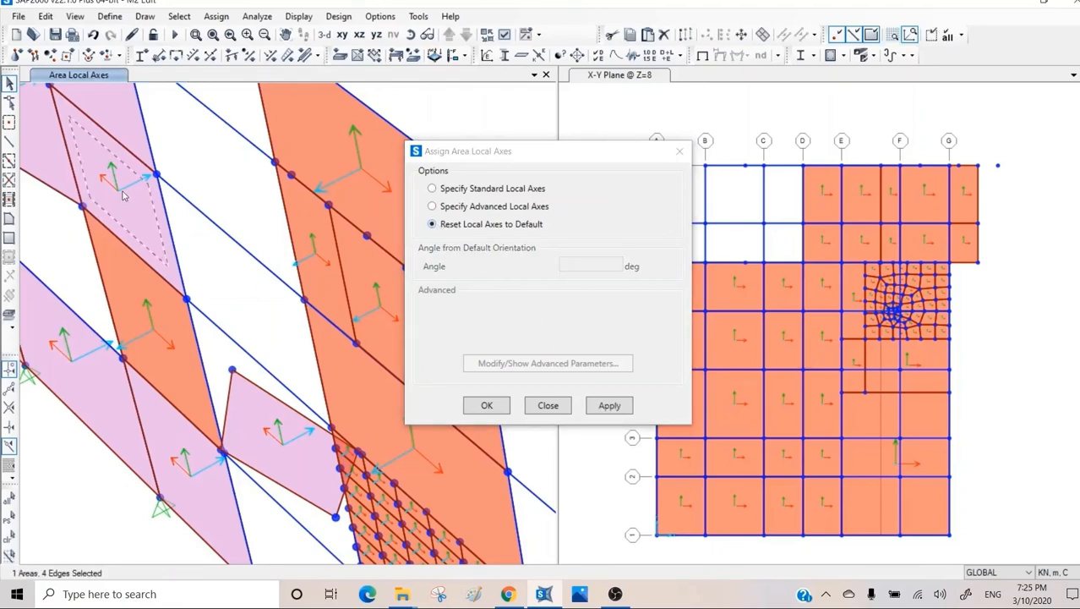
left_click(466, 188)
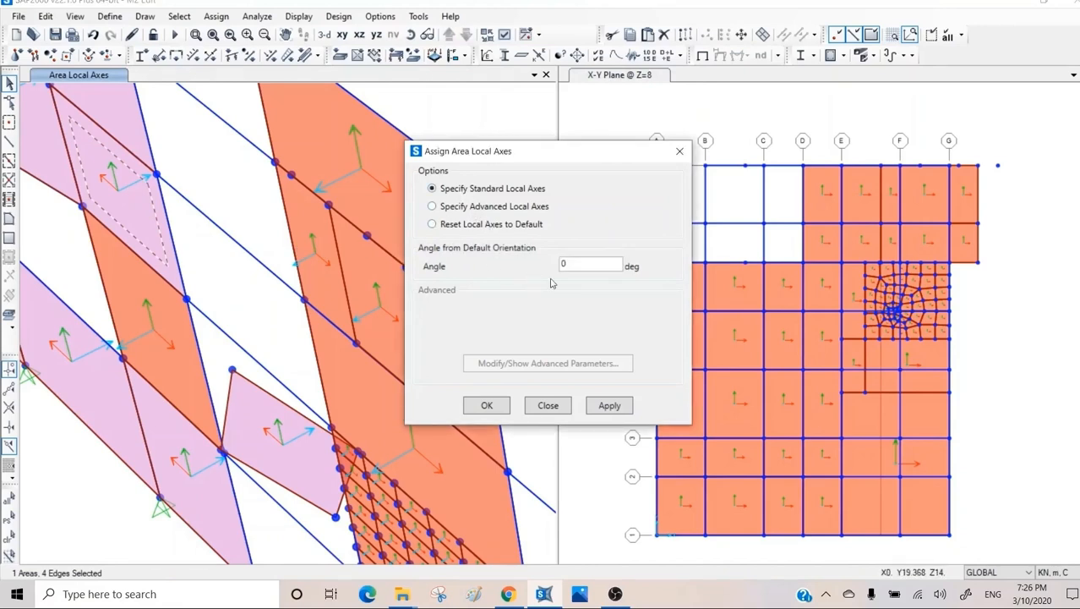
left_click_drag(585, 266, 548, 265)
left_click(610, 405)
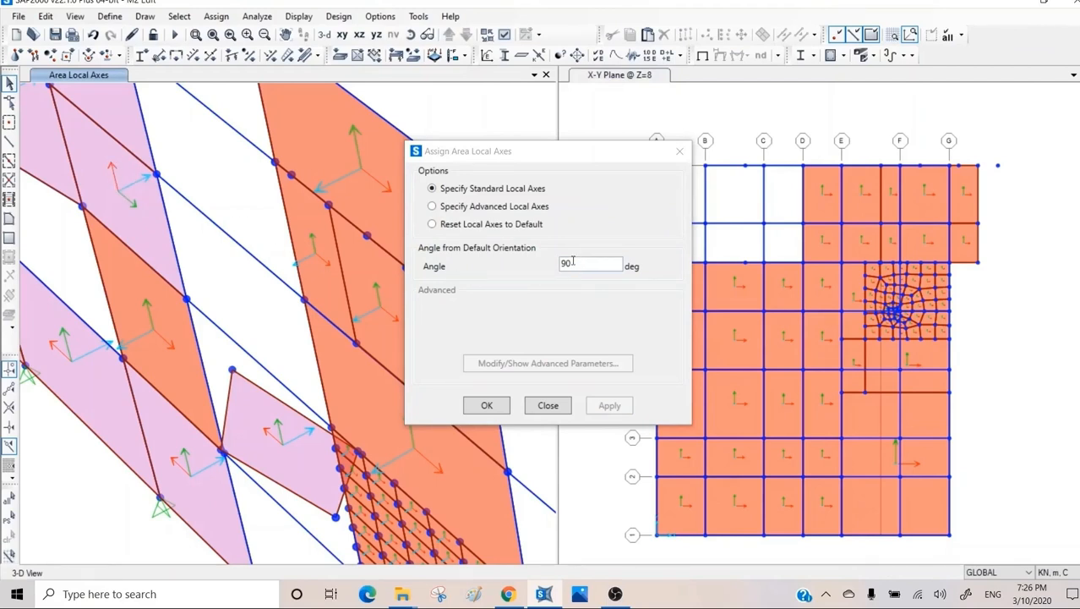
Set the upper panel's local axes angle to 180 degrees from default and close the assignment dialog.
left_click(128, 211)
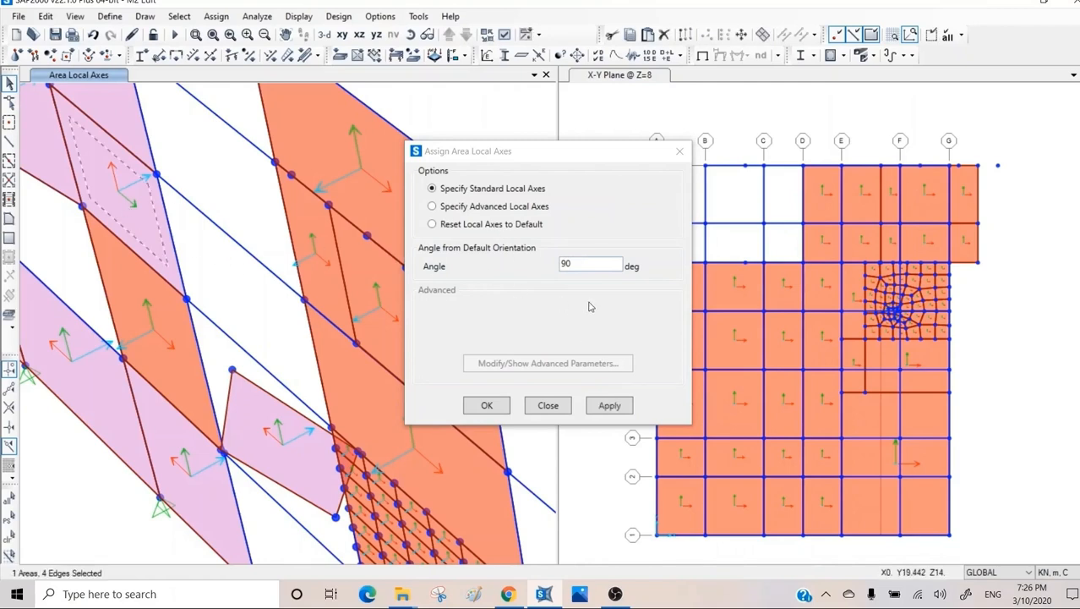
left_click_drag(573, 264, 521, 268)
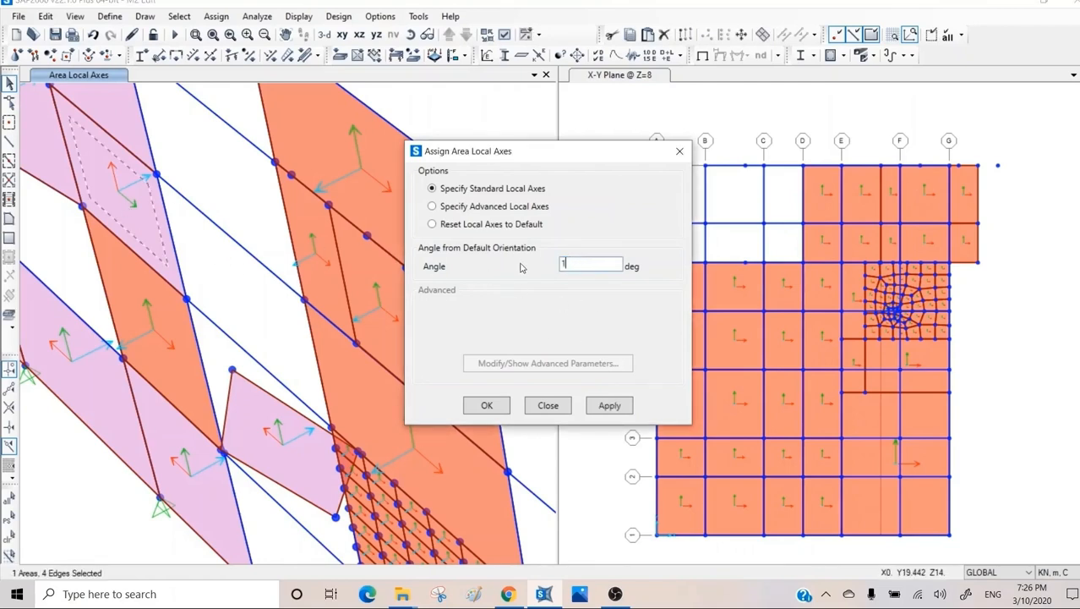
type("180")
left_click(610, 405)
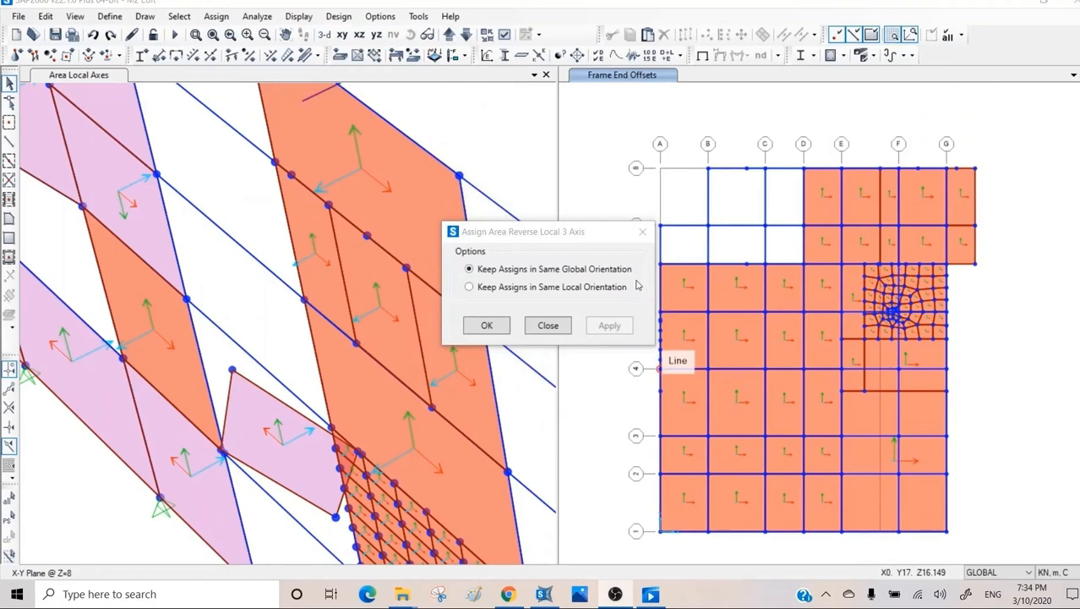
left_click(560, 327)
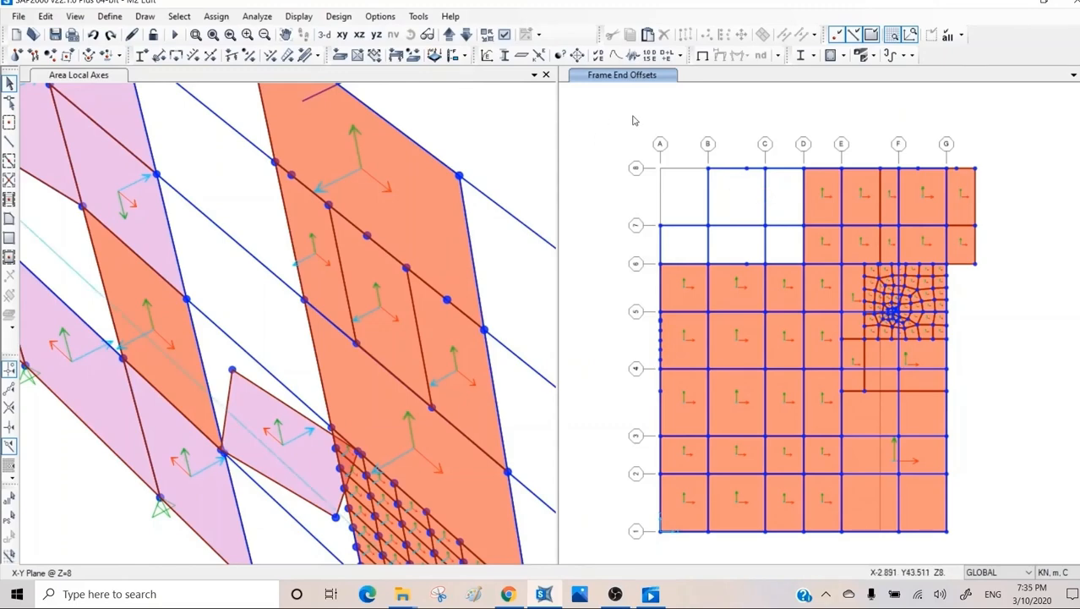
Hide the area local axes and show the frame local axes in the Z=8 plan view.
left_click(503, 34)
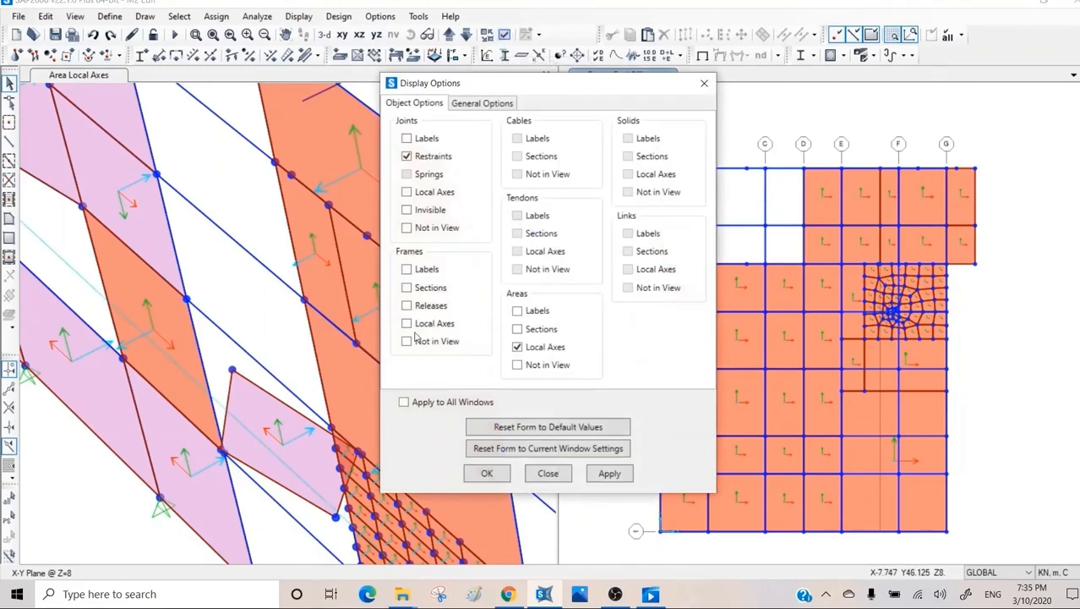
left_click(518, 348)
left_click(432, 329)
left_click(609, 473)
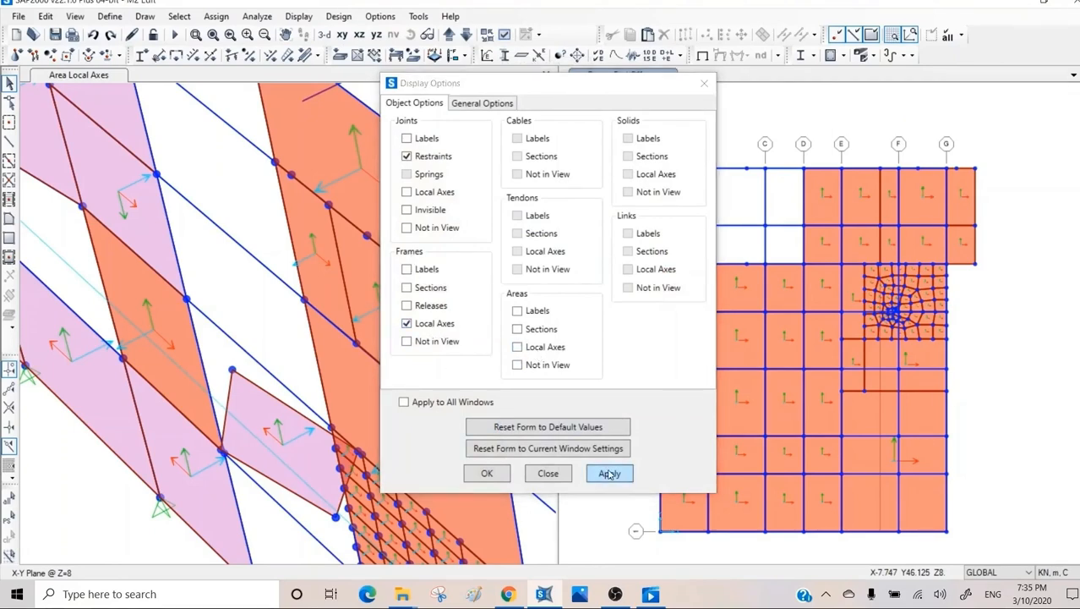
left_click(548, 474)
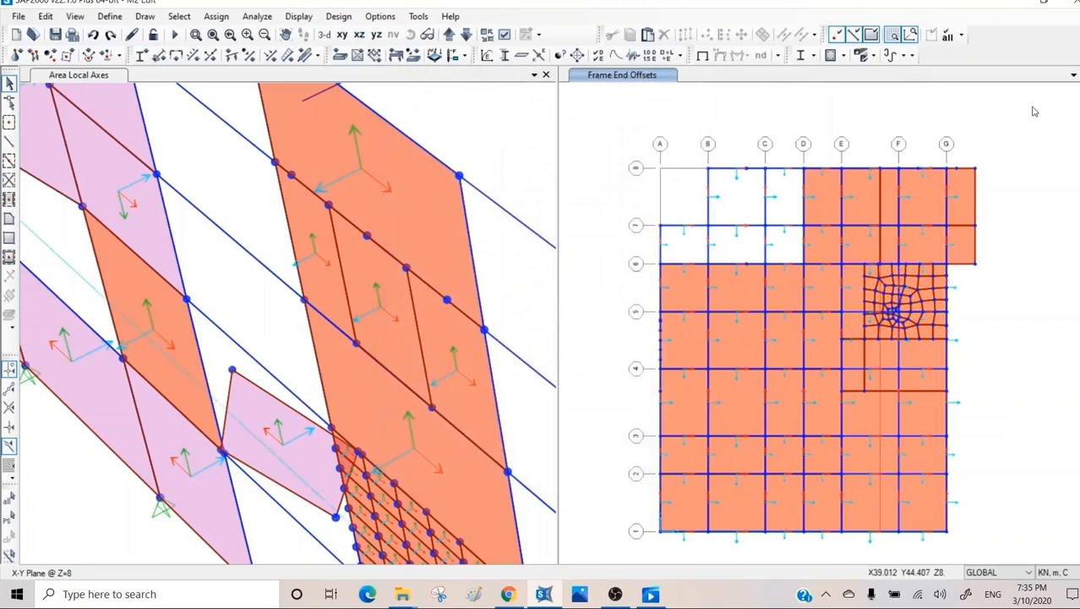
Select all objects in the Z=8 plan, isolate them and clear the selection.
left_click_drag(1012, 102, 641, 530)
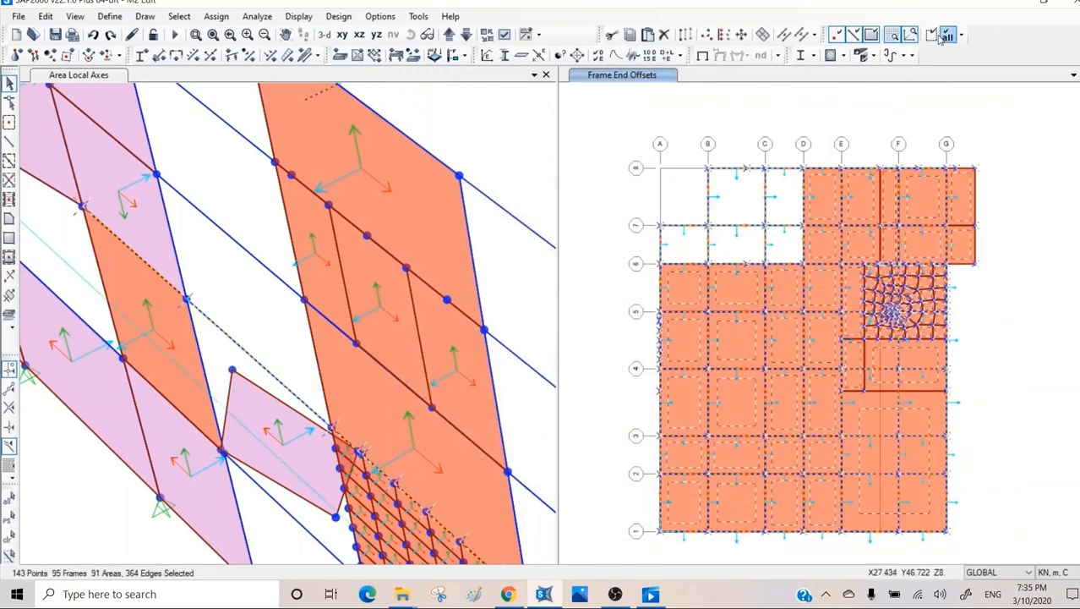
left_click(931, 38)
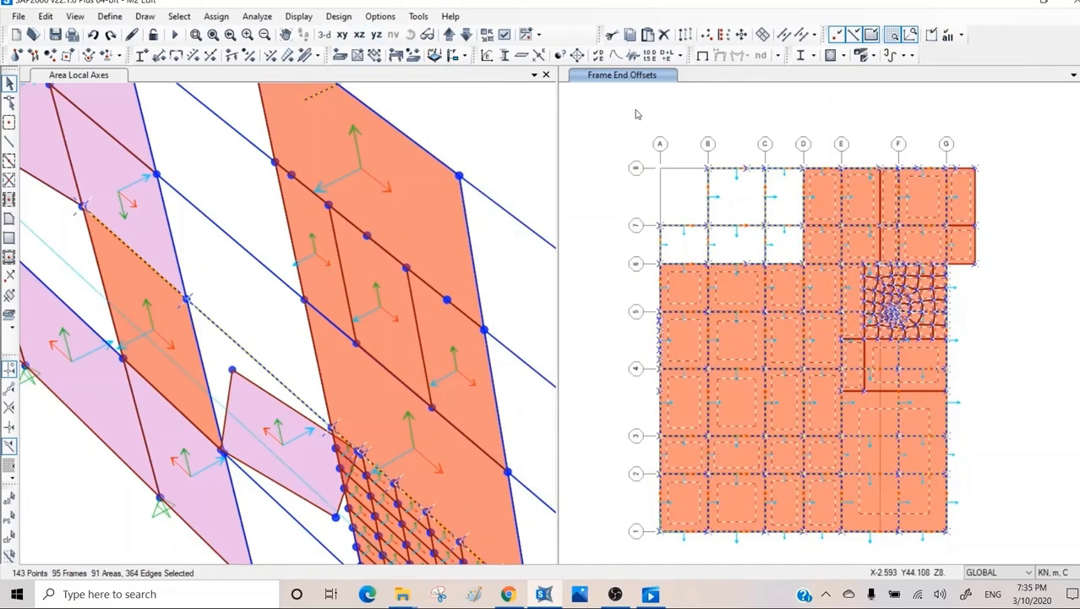
key("ctrl+q")
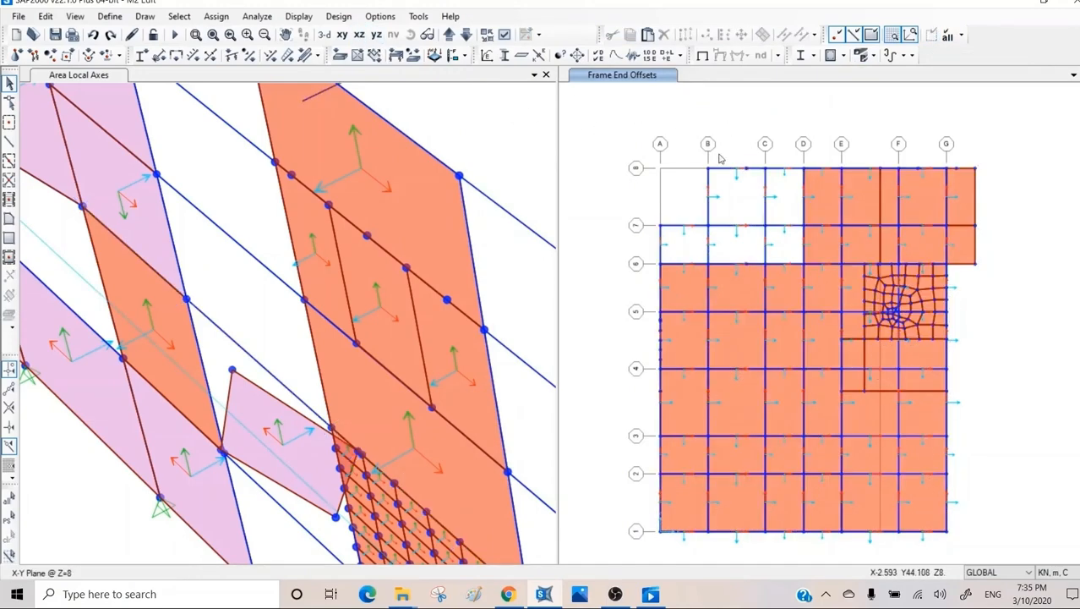
Turn the isolated floor into a perspective 3-D view without grid lines, rotated and zoomed on the open bays near grids 7 and 8.
left_click(428, 34)
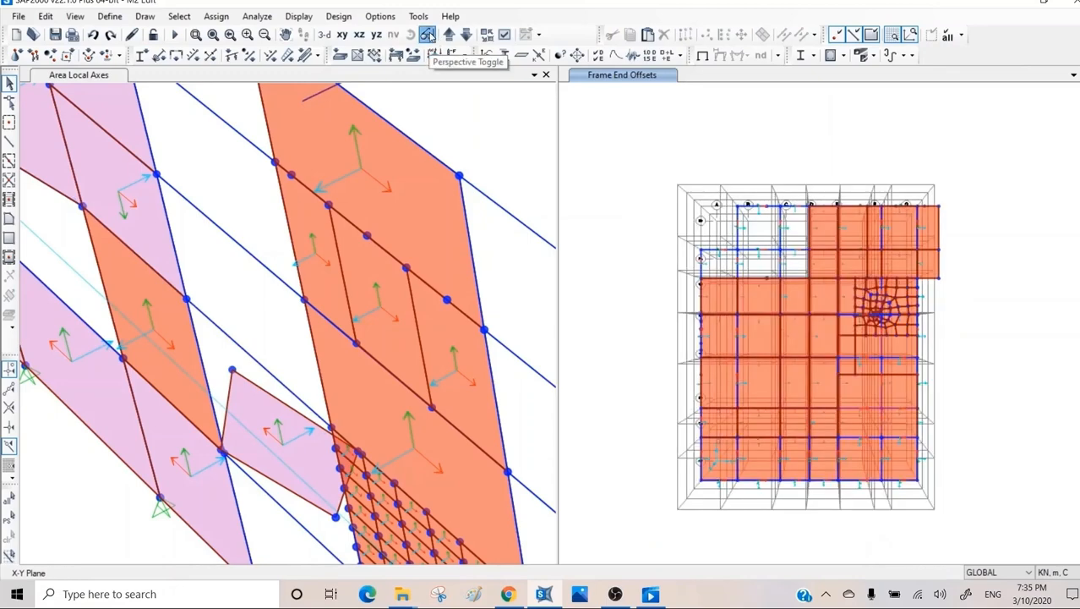
left_click(893, 36)
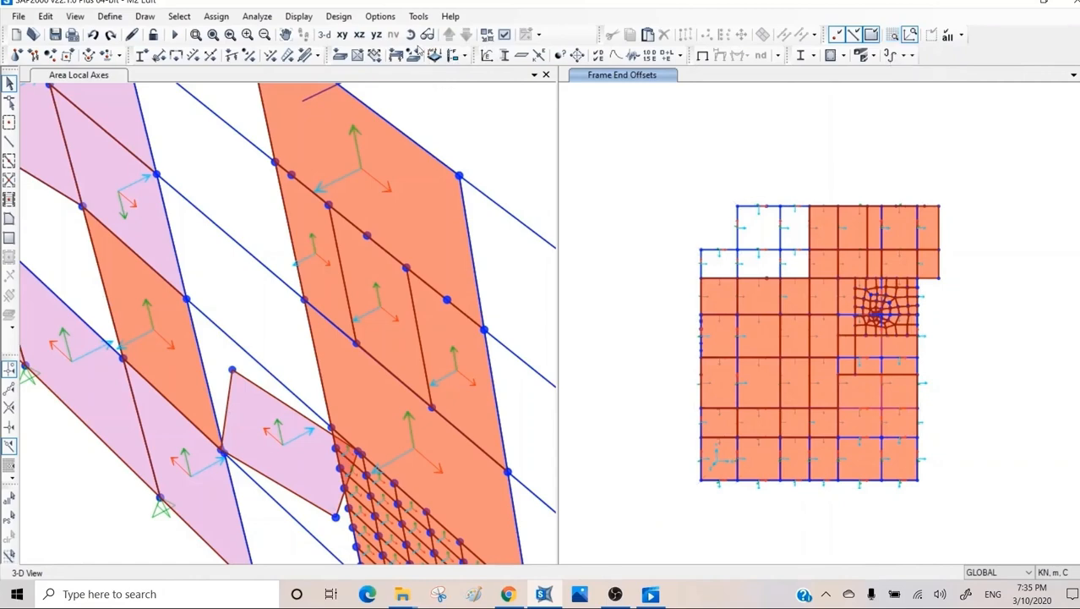
left_click(412, 35)
left_click_drag(954, 468, 1040, 332)
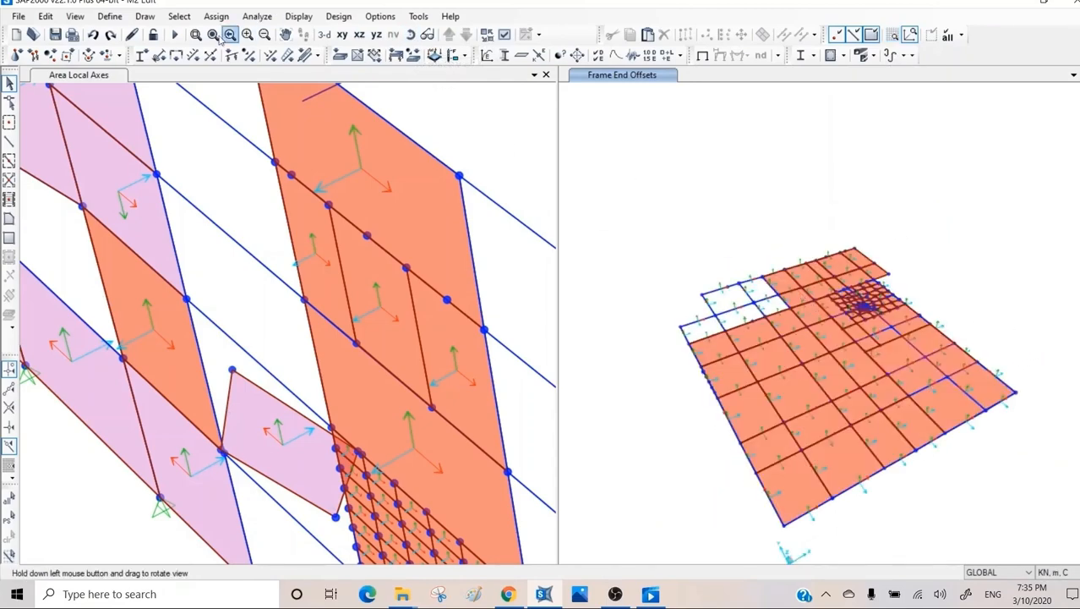
left_click(195, 35)
left_click_drag(820, 220, 640, 400)
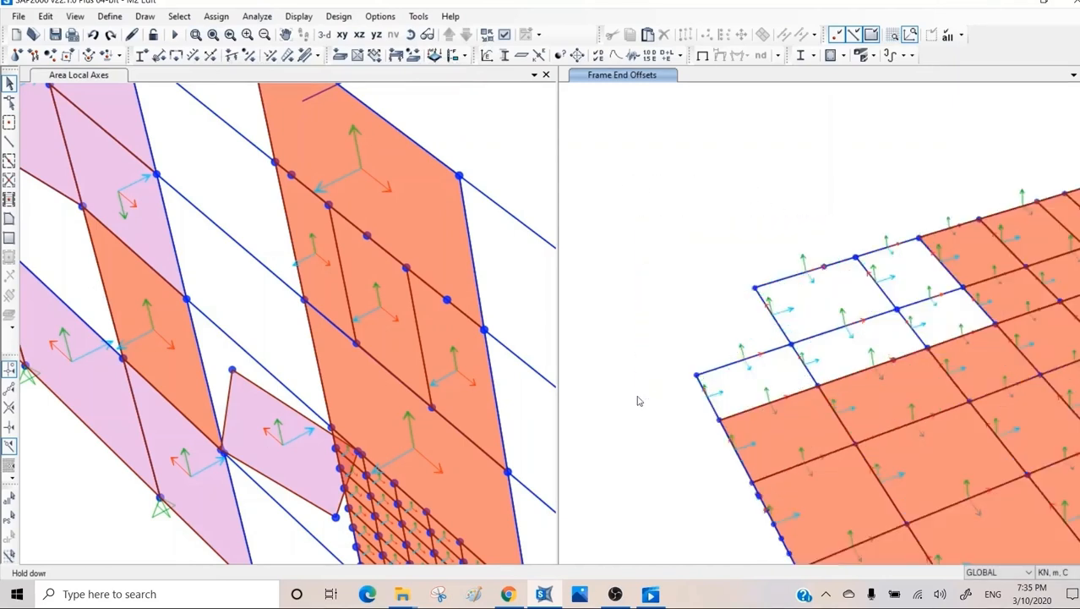
Reverse the connectivity of the grid C beam between grids 7 and 8, keeping assigns in the same global orientation.
left_click(881, 292)
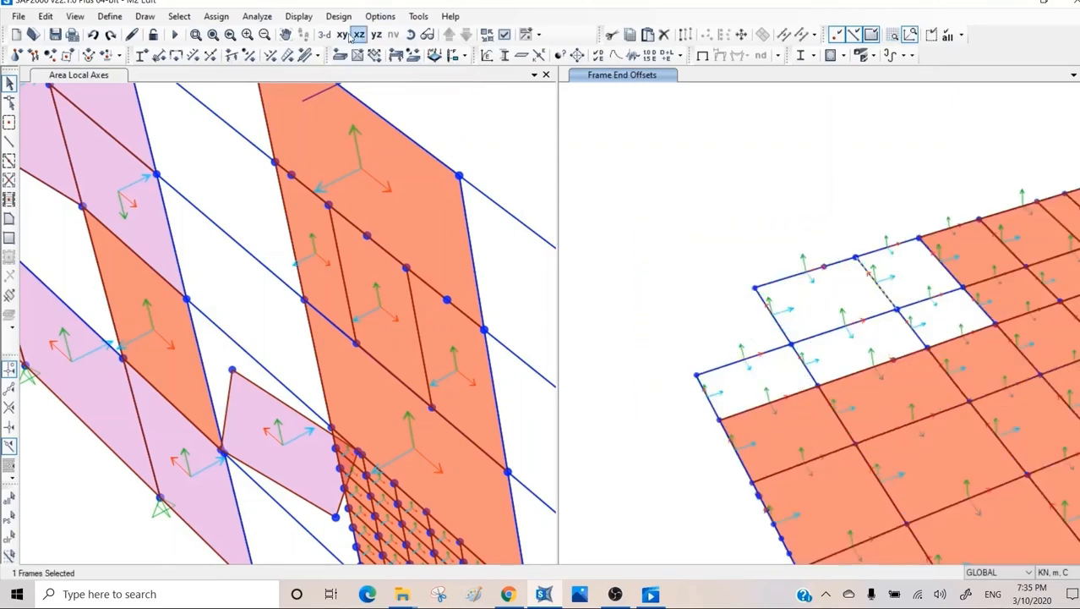
left_click(217, 16)
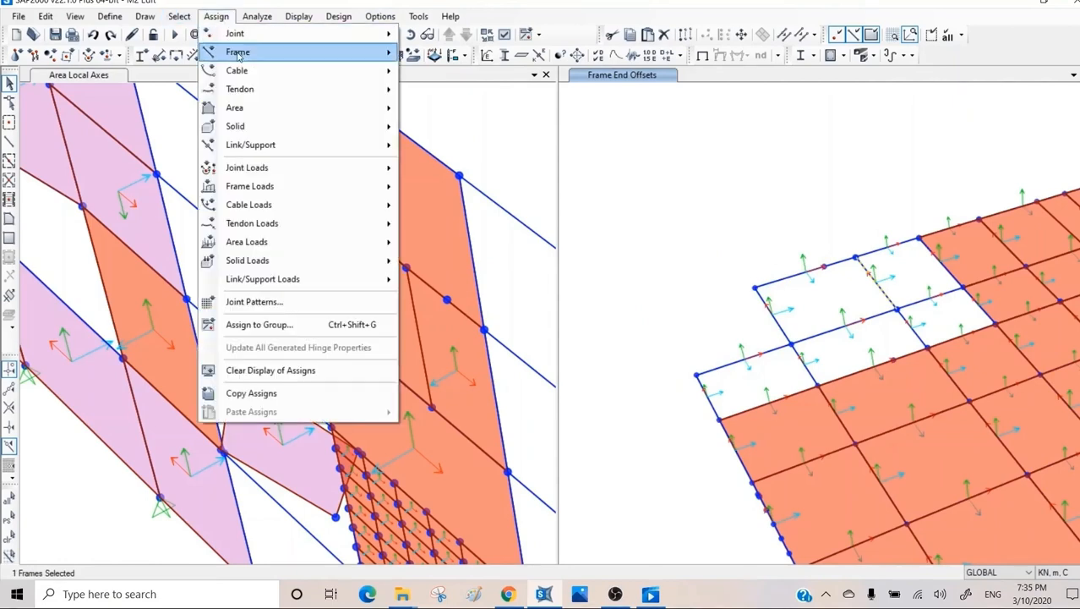
mouse_move(239, 52)
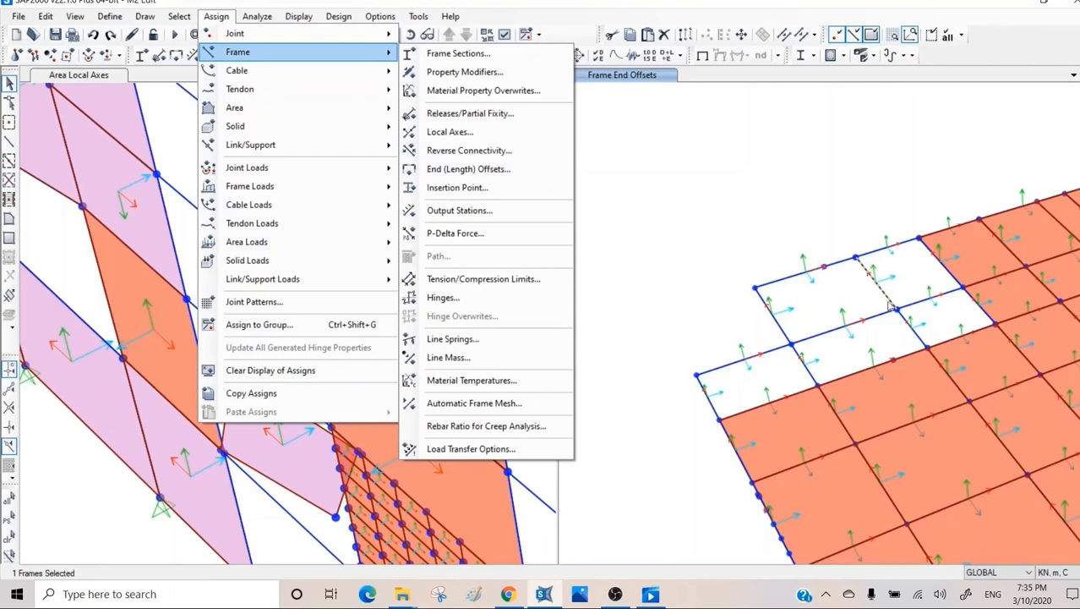
left_click(484, 152)
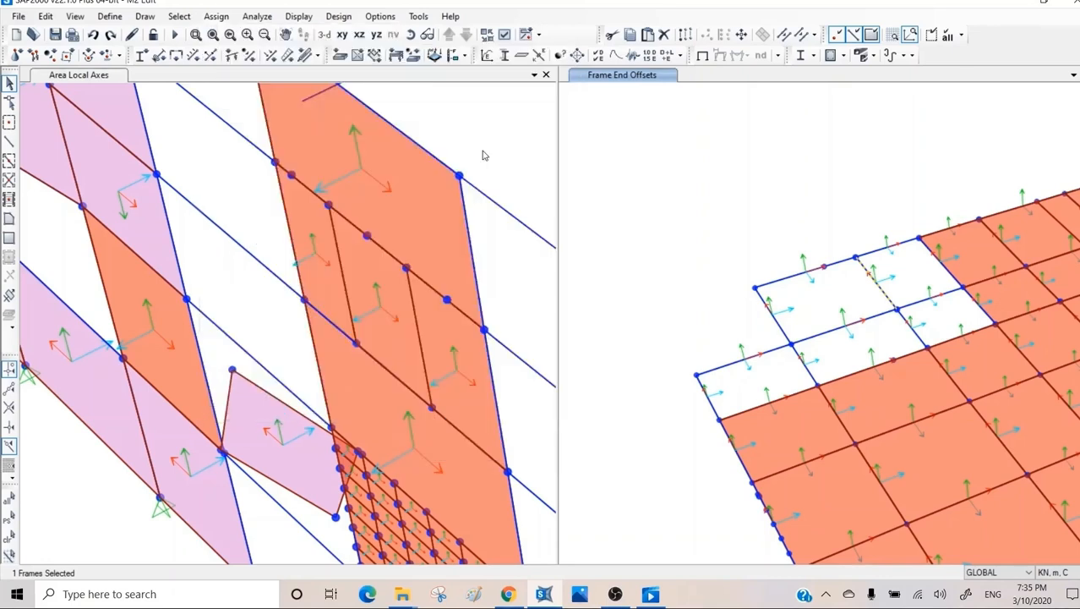
left_click(609, 326)
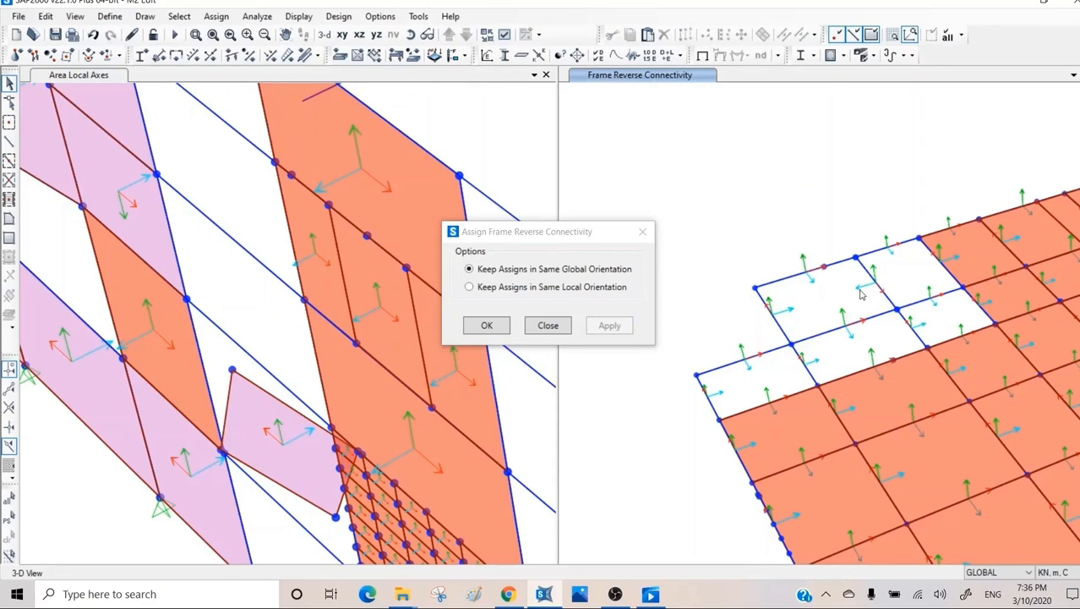
left_click(550, 328)
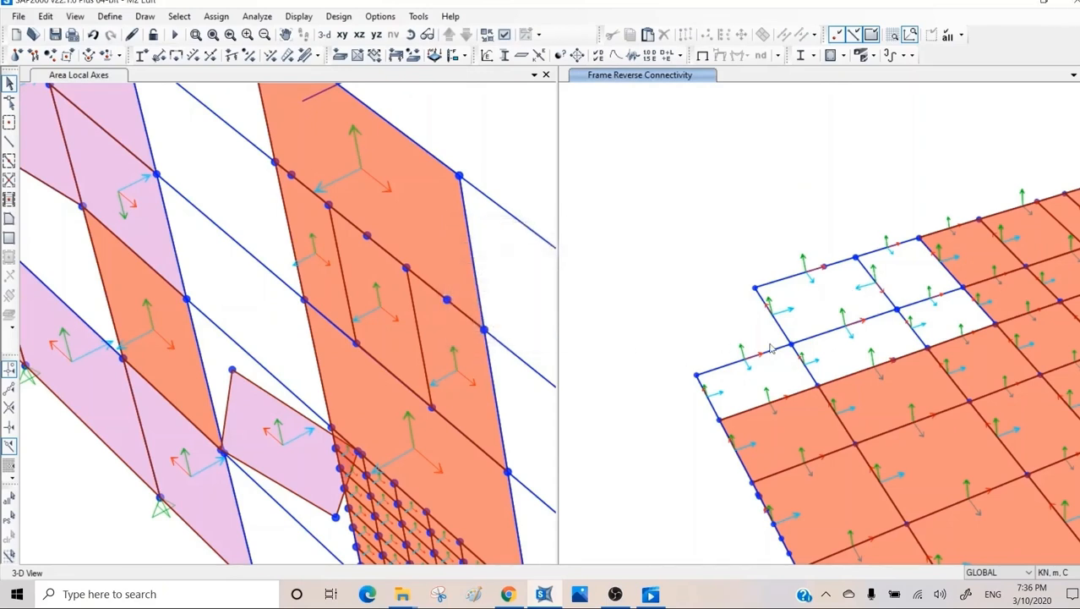
Switch the isolated floor view to the X-Y plan and move to the level at Z=11.
left_click(836, 330)
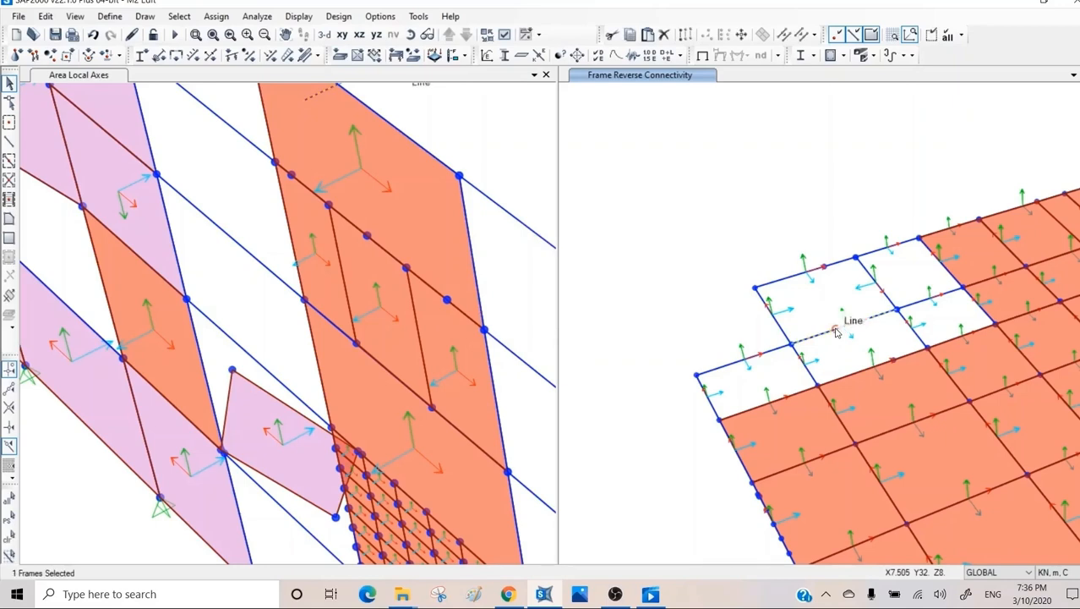
left_click(836, 332)
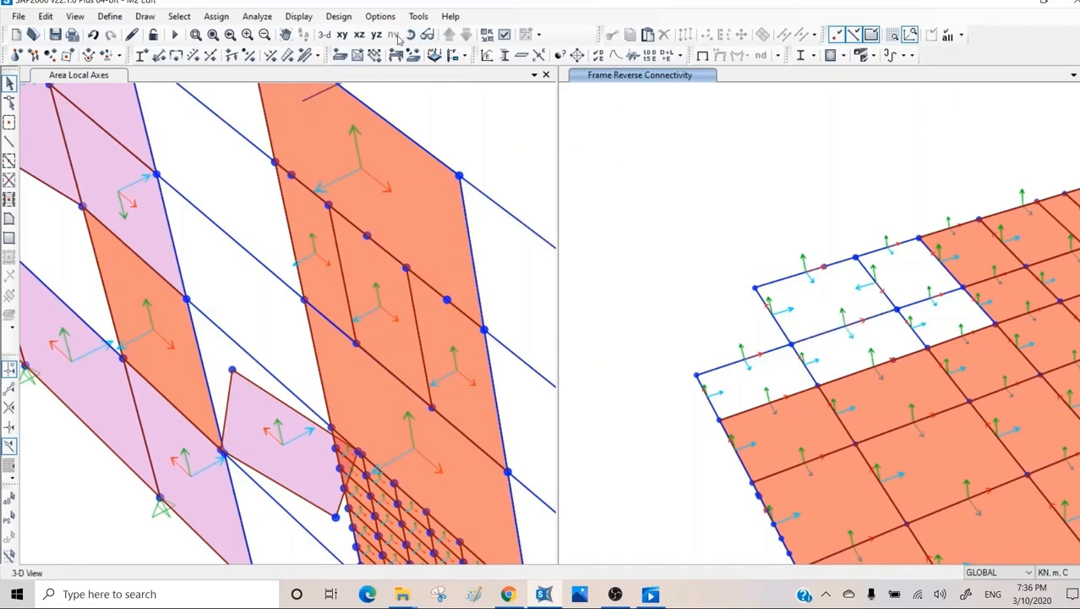
left_click(343, 35)
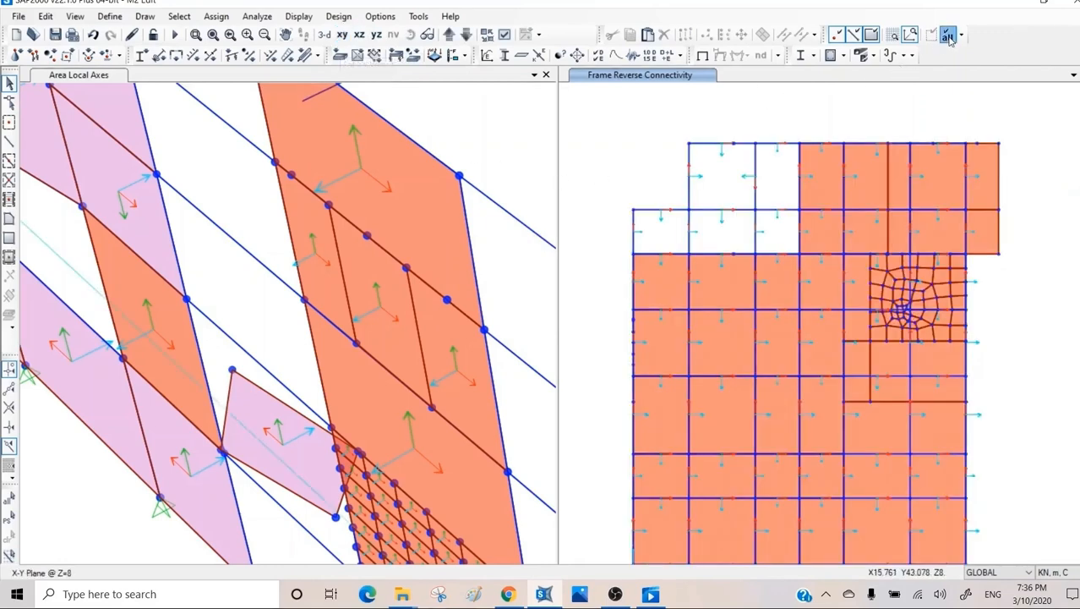
left_click(465, 35)
left_click(449, 35)
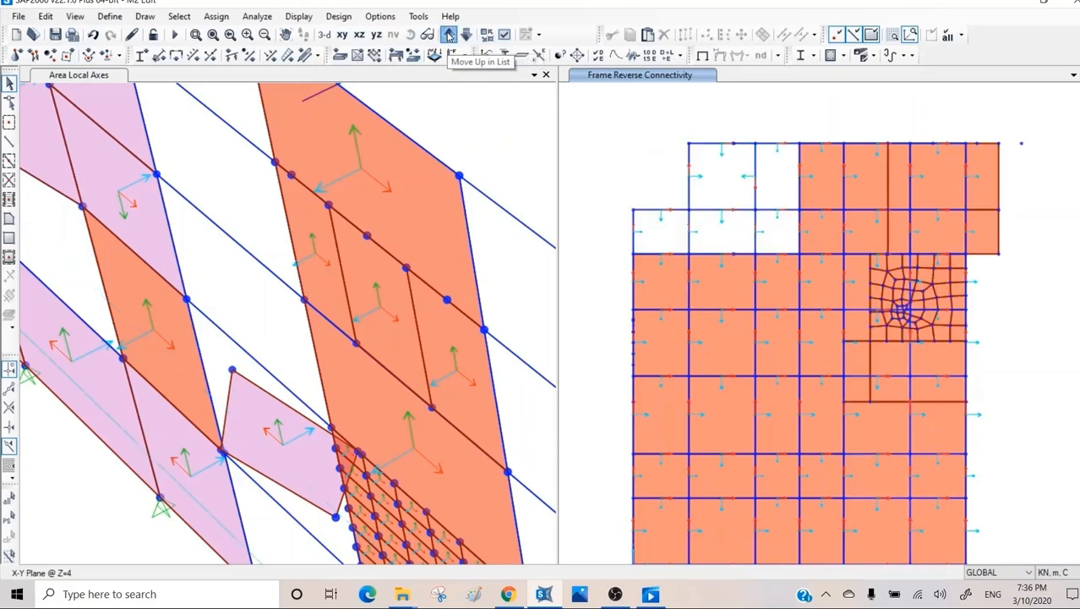
left_click(449, 36)
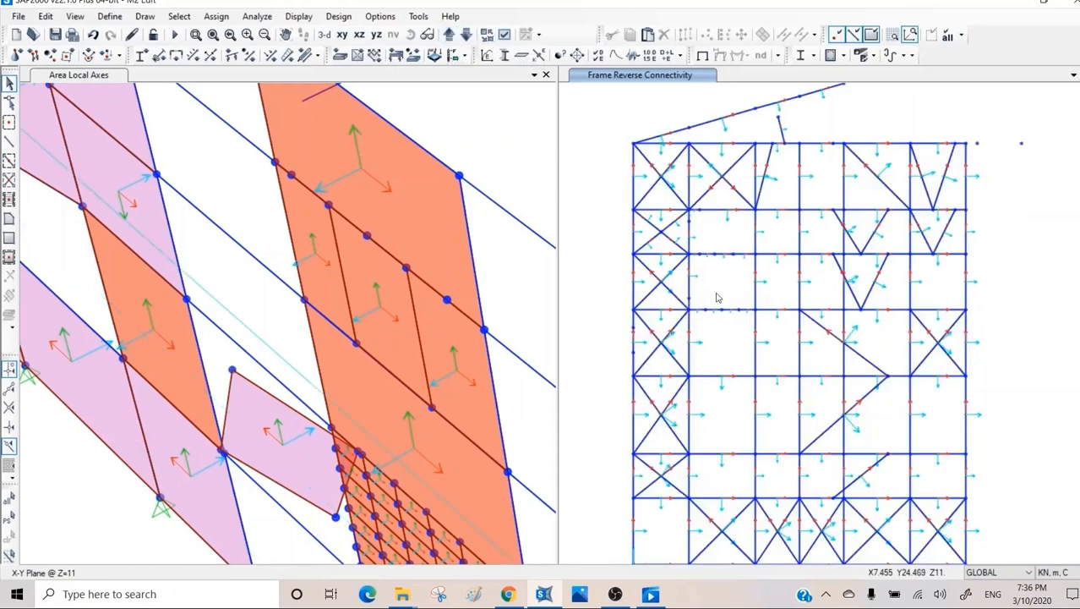
scroll(790, 266, "up", 2)
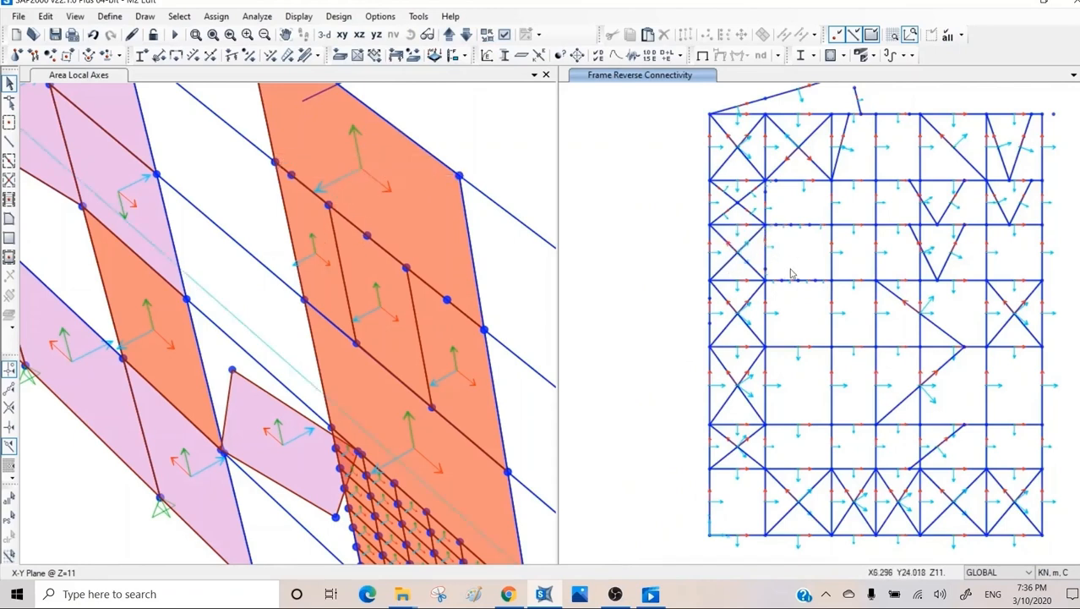
Release Moment 22 and Moment 33 at the start and end of the X=11 beam just below Y=28, with zero partial fixity springs.
left_click(831, 252)
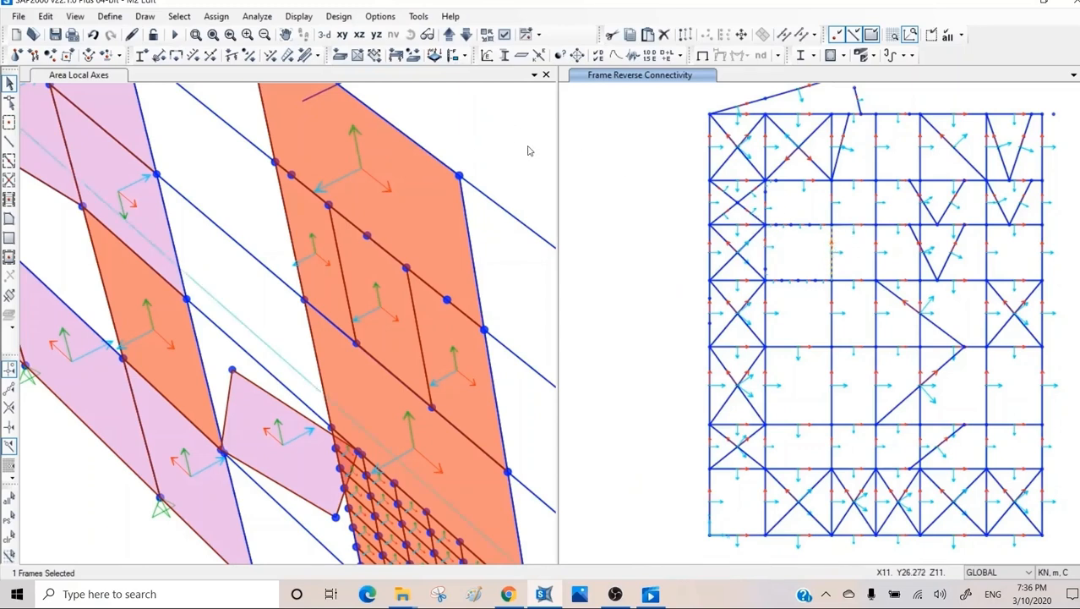
left_click(213, 19)
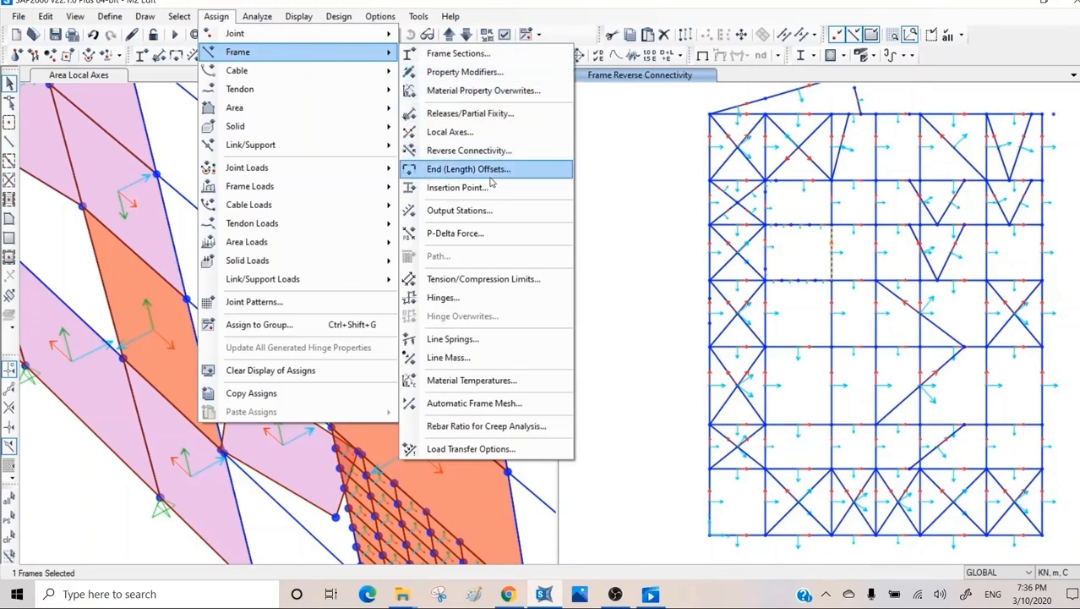
left_click(461, 114)
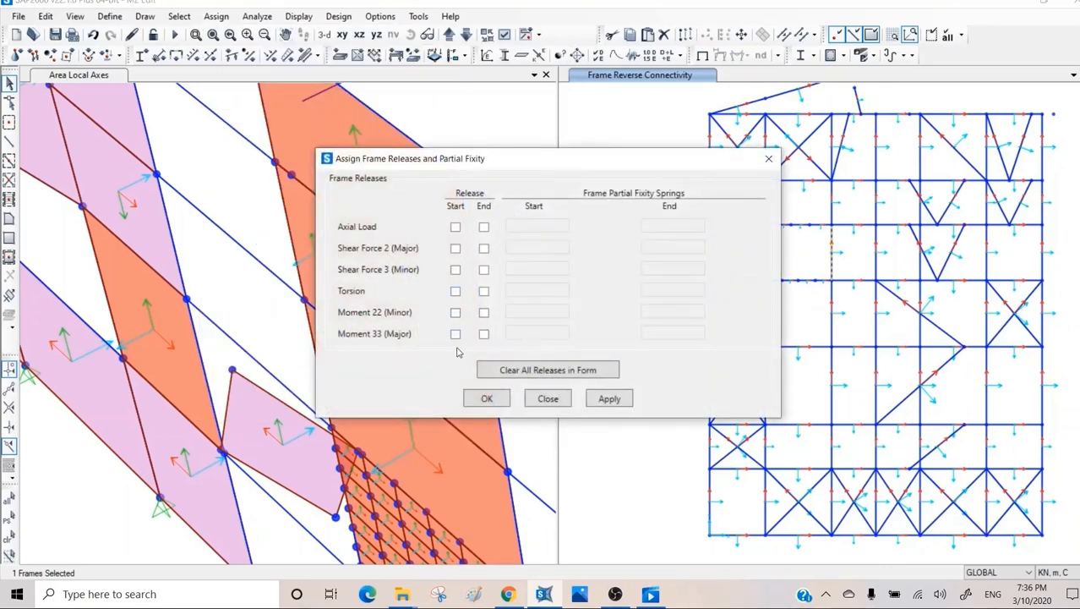
left_click(455, 334)
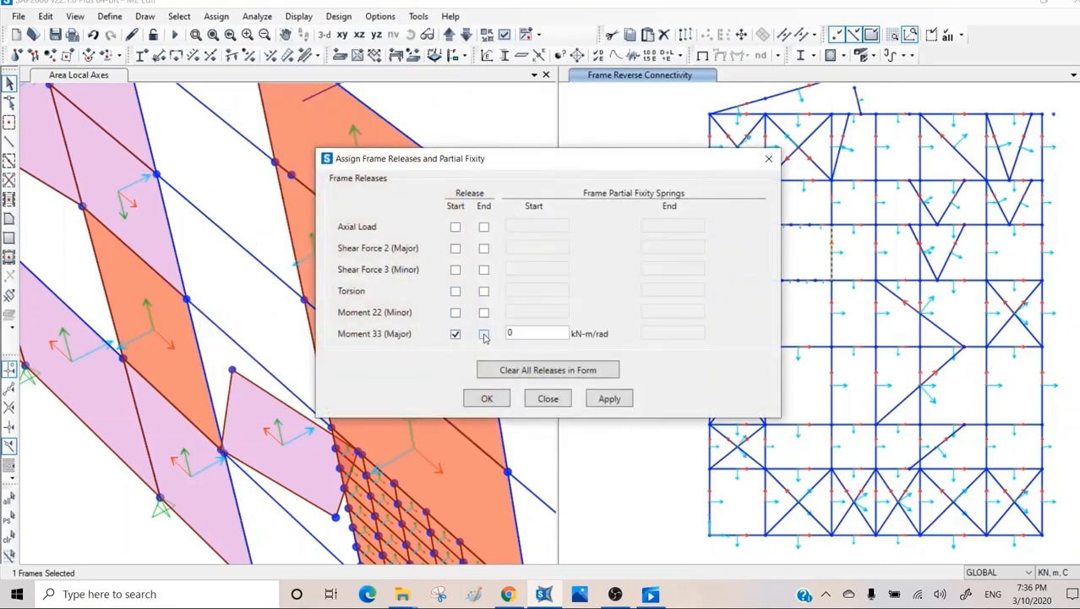
left_click(484, 334)
left_click(484, 313)
left_click(455, 313)
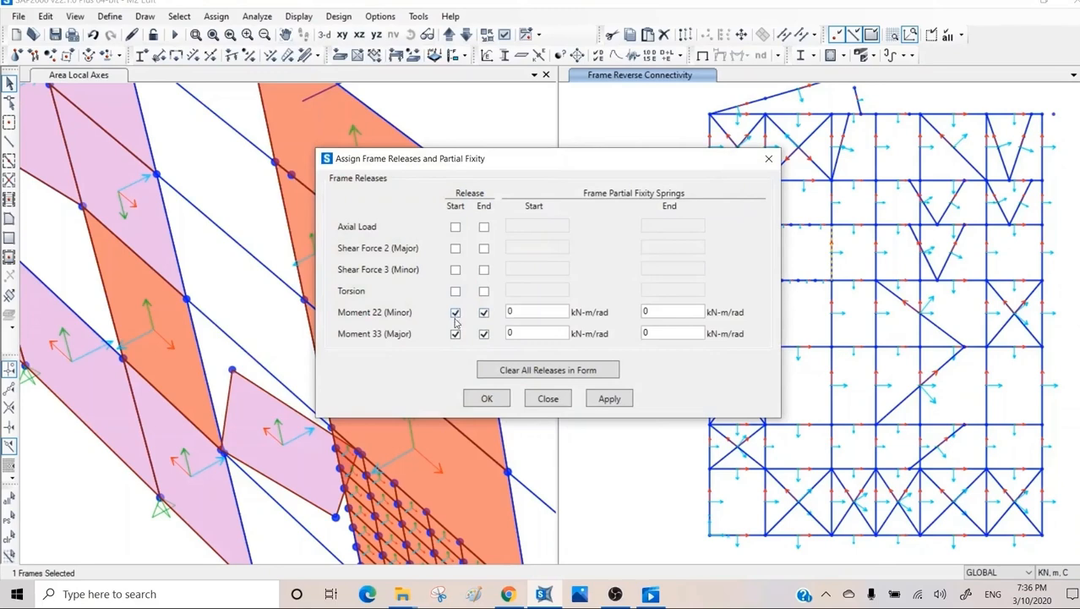
left_click(609, 399)
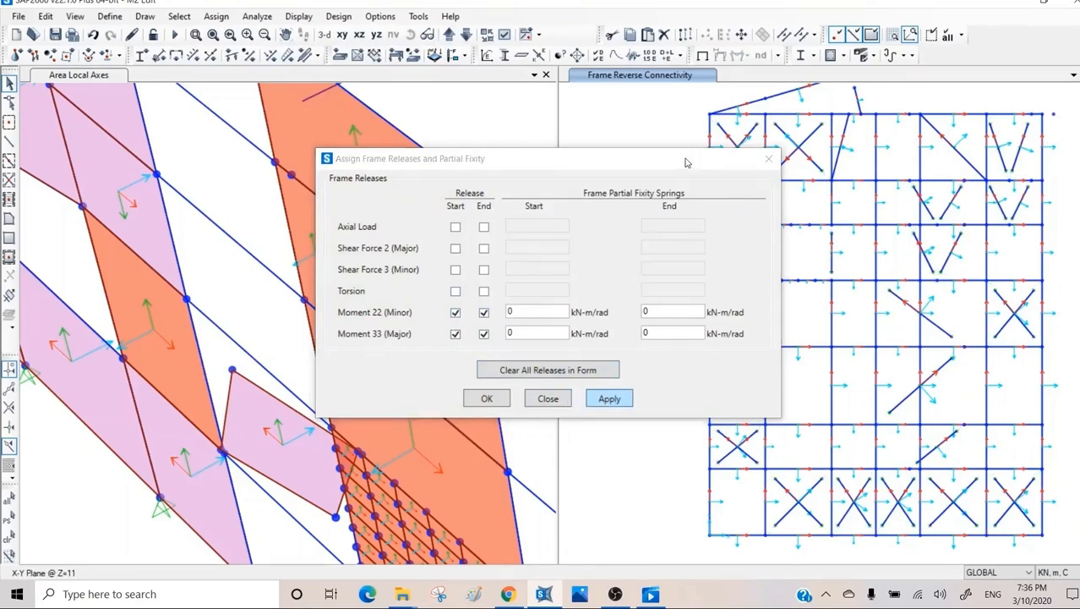
Examine the end release assignments of the released beam and of a nearby diagonal brace, and finish assigning releases.
left_click_drag(761, 168, 560, 174)
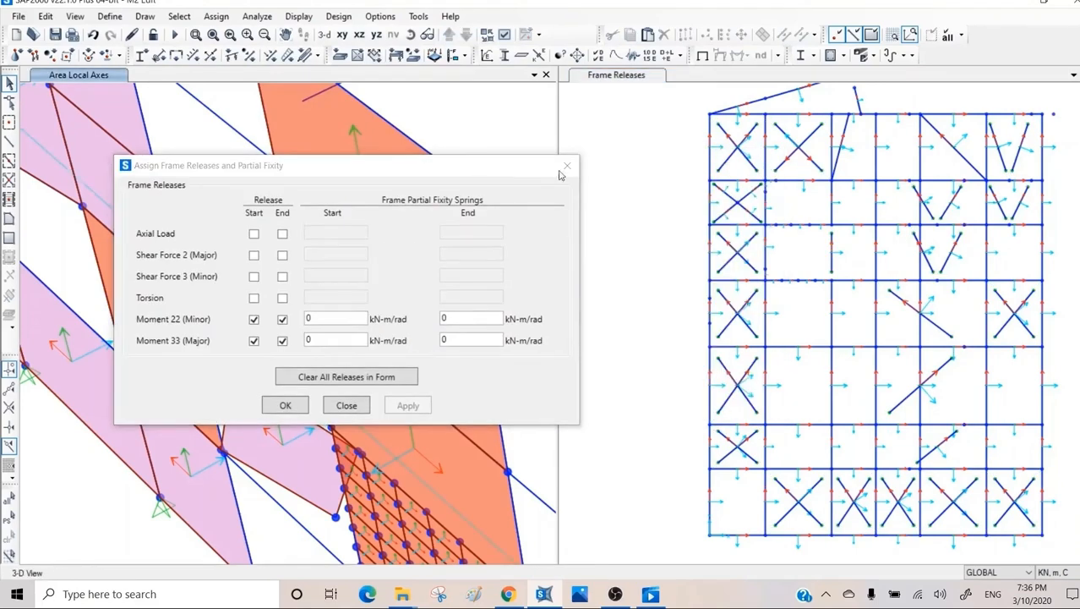
right_click(832, 256)
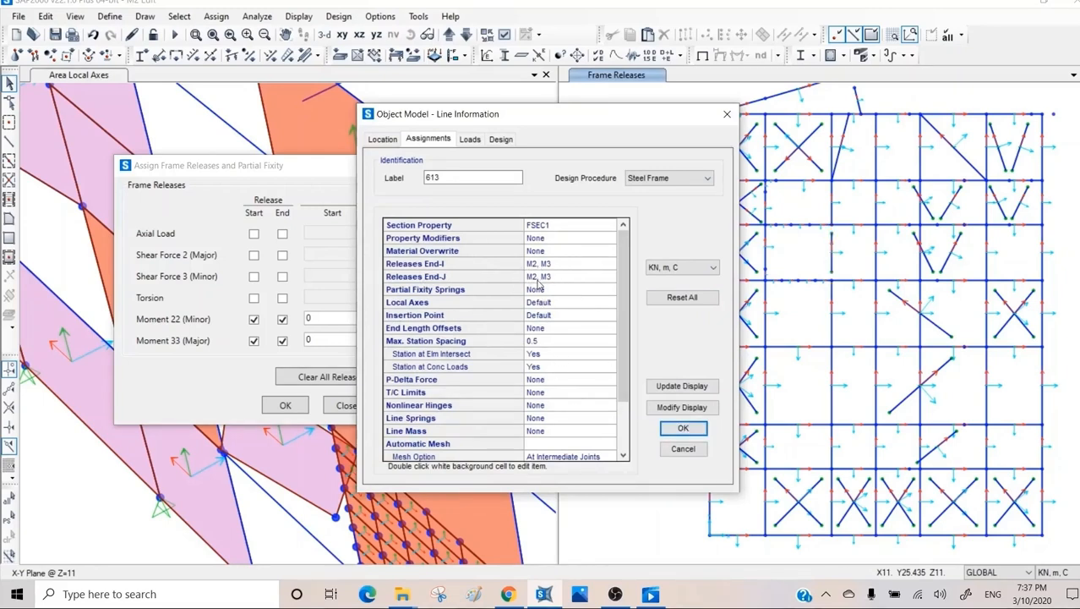
left_click(683, 449)
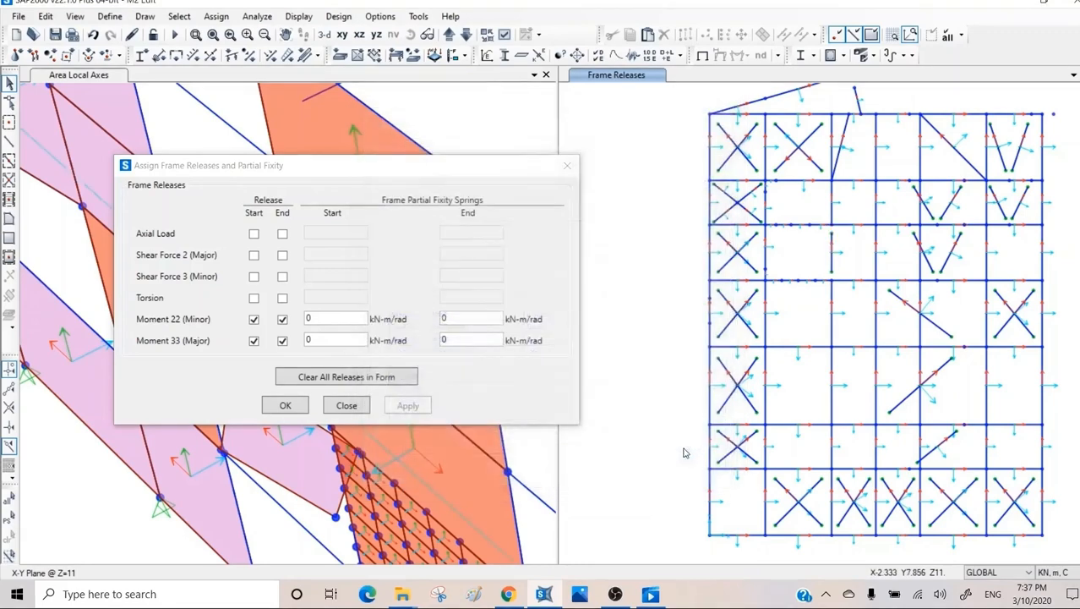
right_click(744, 300)
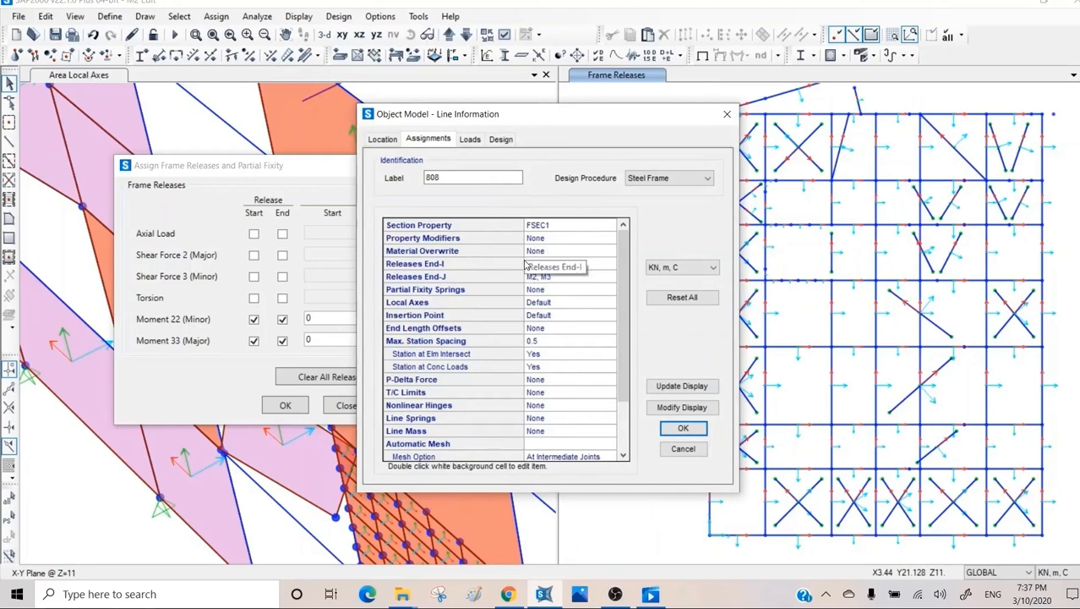
left_click(678, 448)
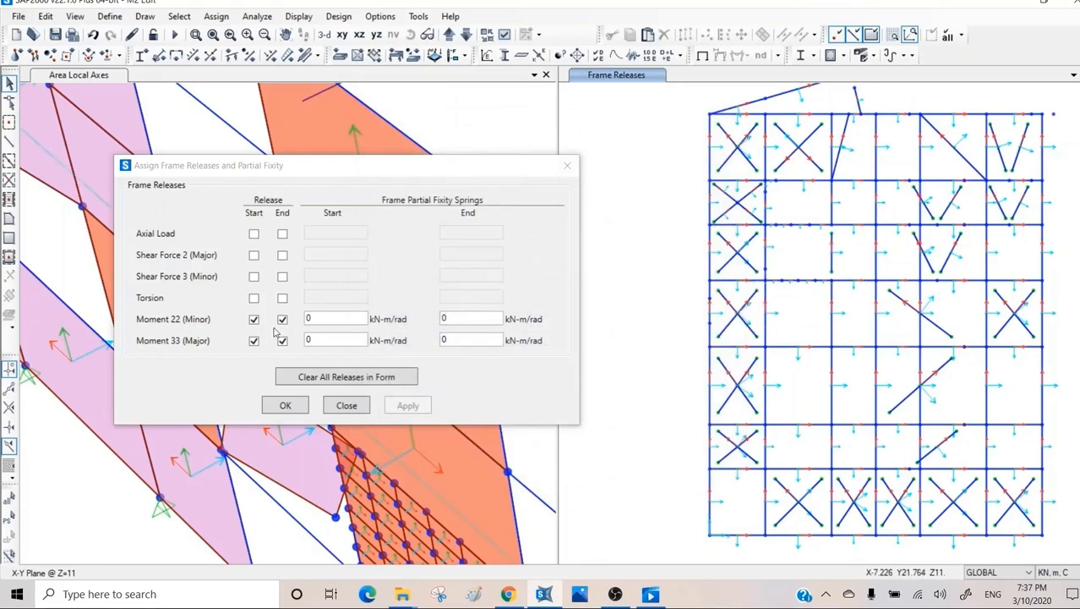
left_click(346, 406)
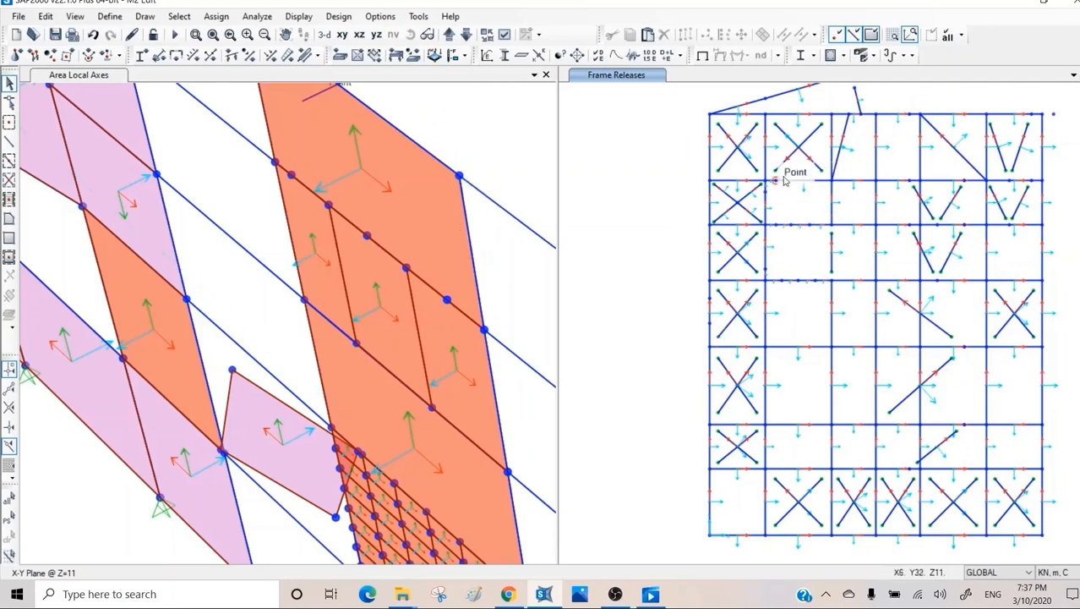
Assign end length offsets automatic from connectivity with a rigid zone factor of 0.5 to the Y=28 beam between X=11 and X=15.
left_click(857, 226)
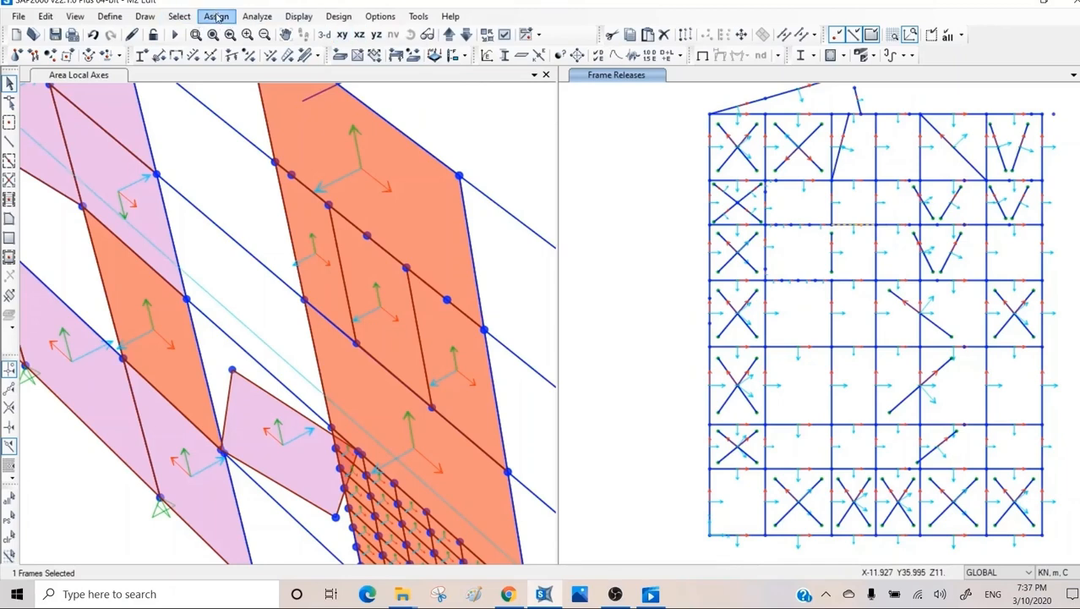
left_click(217, 17)
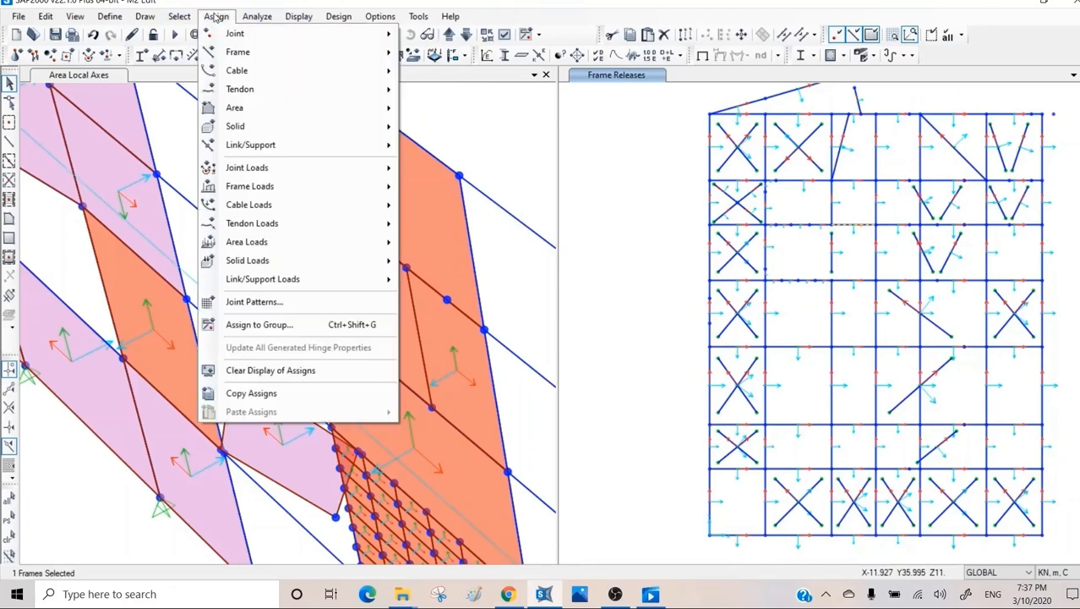
mouse_move(248, 58)
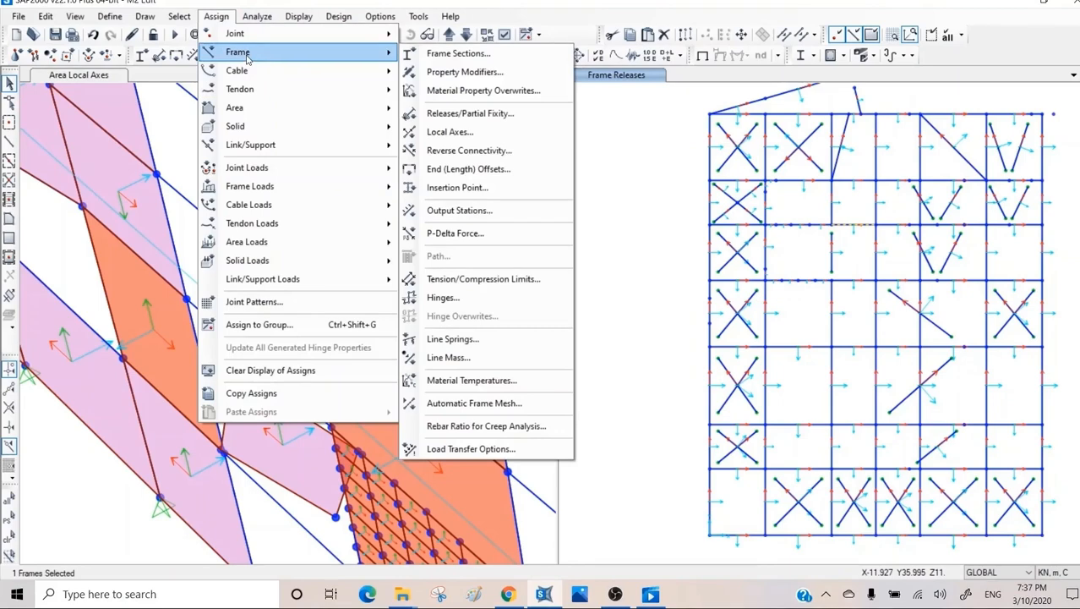
left_click(454, 173)
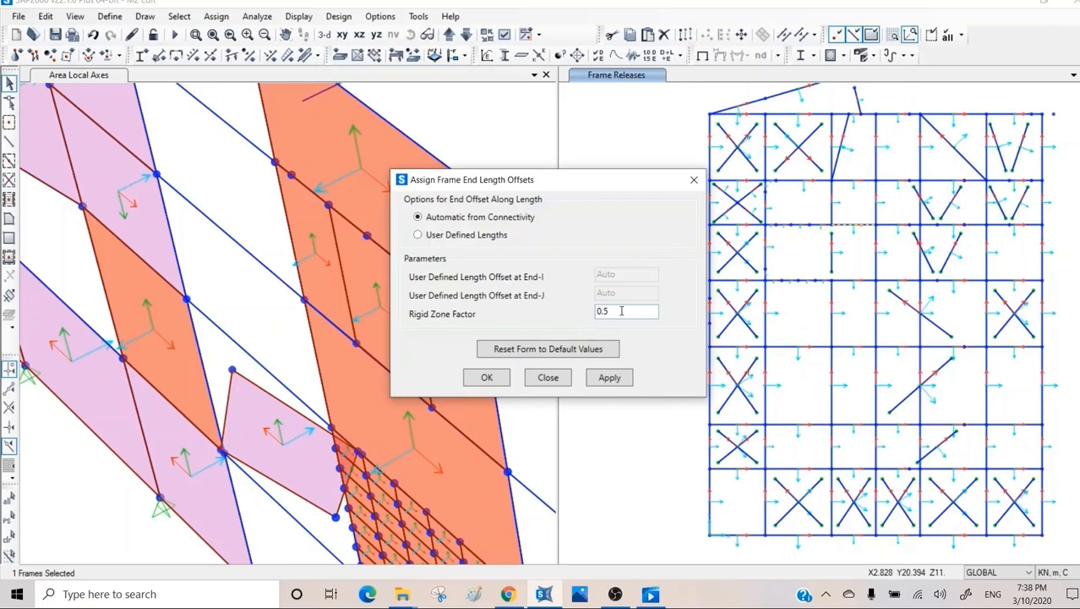
left_click(610, 378)
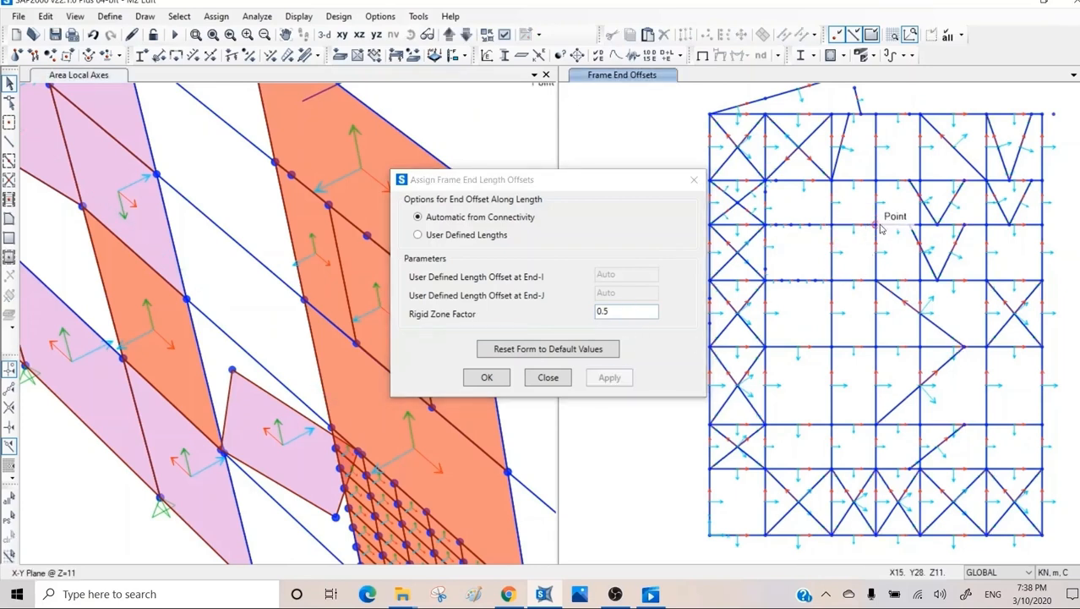
left_click(548, 378)
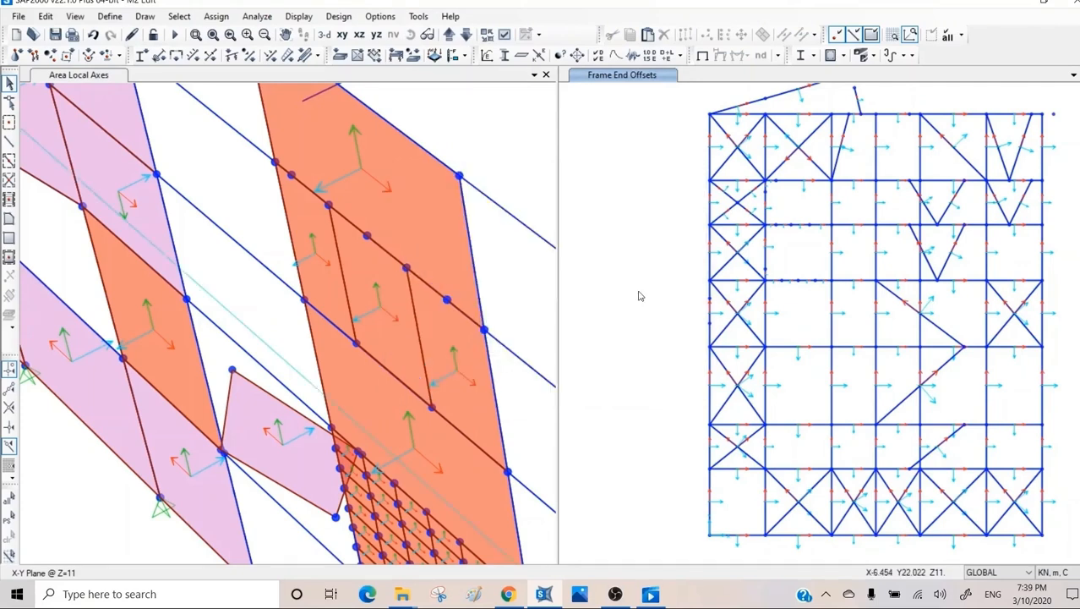